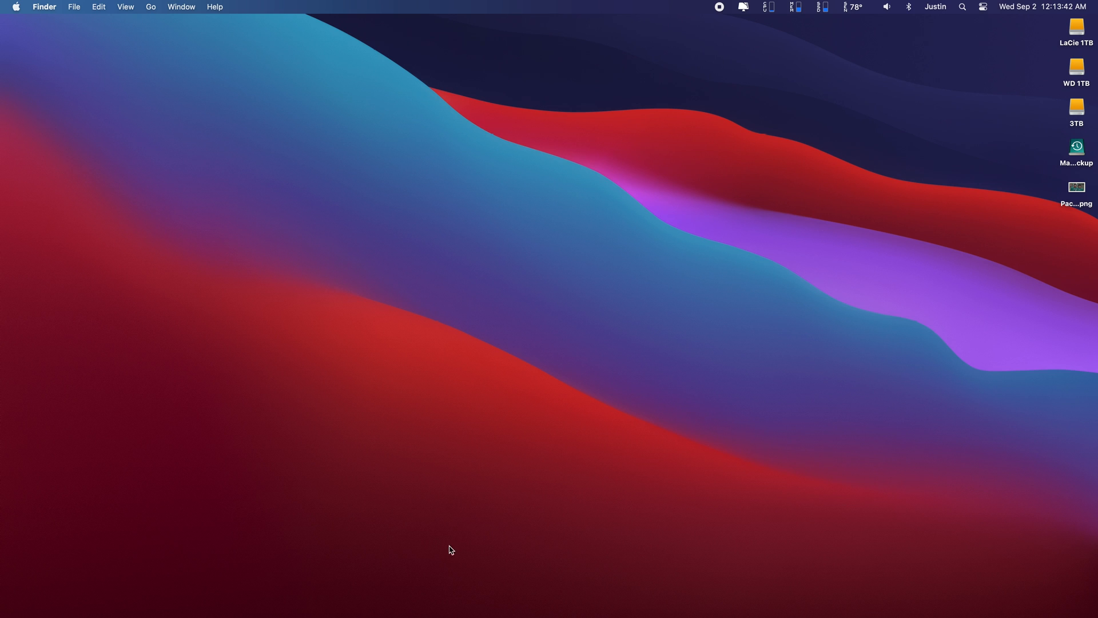
left_click_drag(177, 127, 690, 415)
left_click_drag(752, 440, 952, 543)
left_click_drag(86, 125, 69, 60)
left_click_drag(163, 93, 820, 475)
left_click_drag(768, 426, 424, 194)
left_click_drag(742, 240, 635, 346)
Switch to Final Cut Pro.
mouse_move(499, 614)
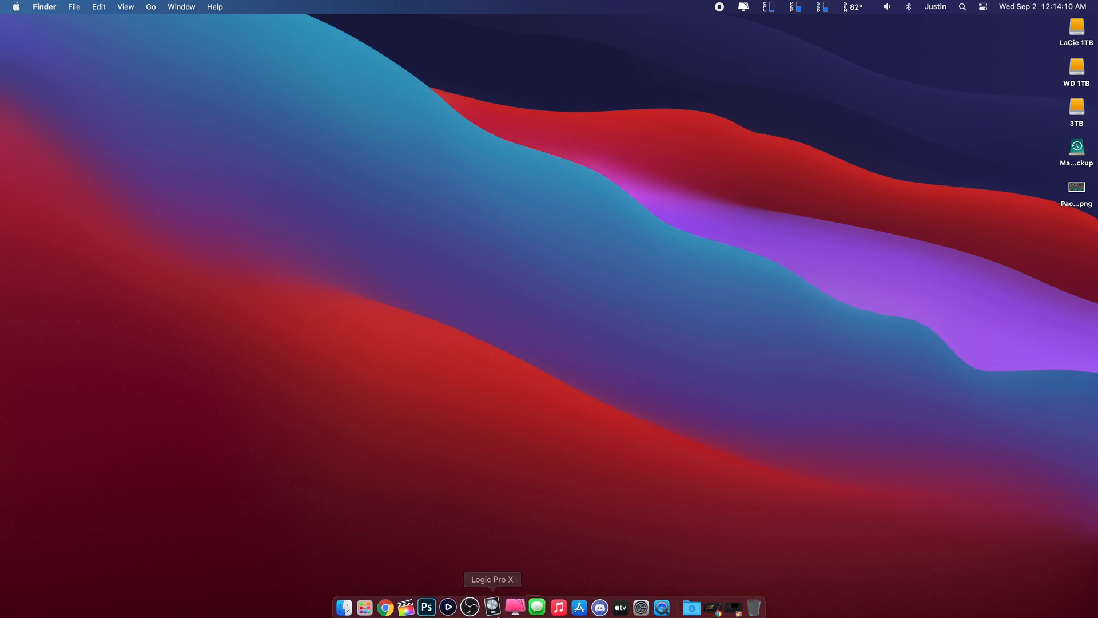
left_click(493, 601)
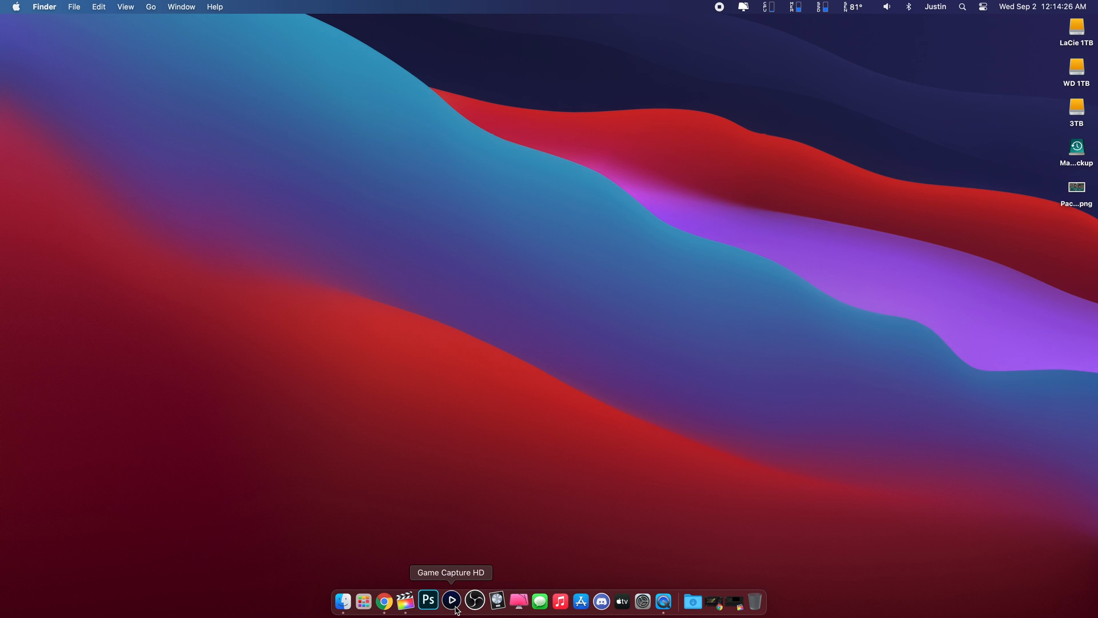
left_click(410, 603)
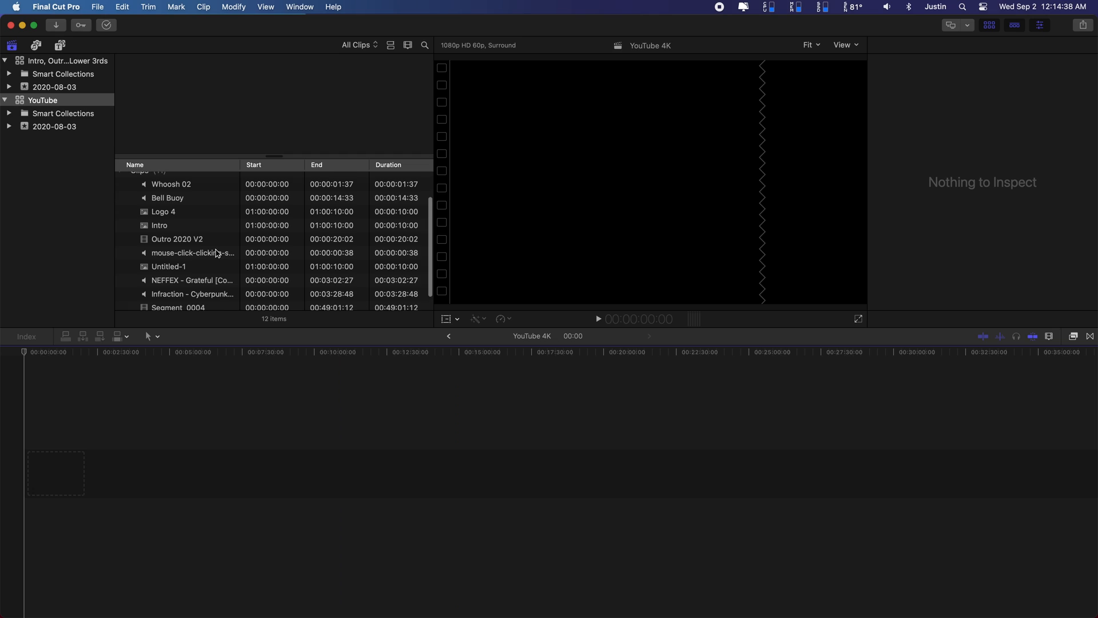
Review the clips in the YouTube library and in the Intro, Outro & Lower 3rds library.
scroll(218, 253, "up", 3)
scroll(216, 257, "down", 3)
scroll(212, 268, "up", 3)
scroll(206, 252, "down", 3)
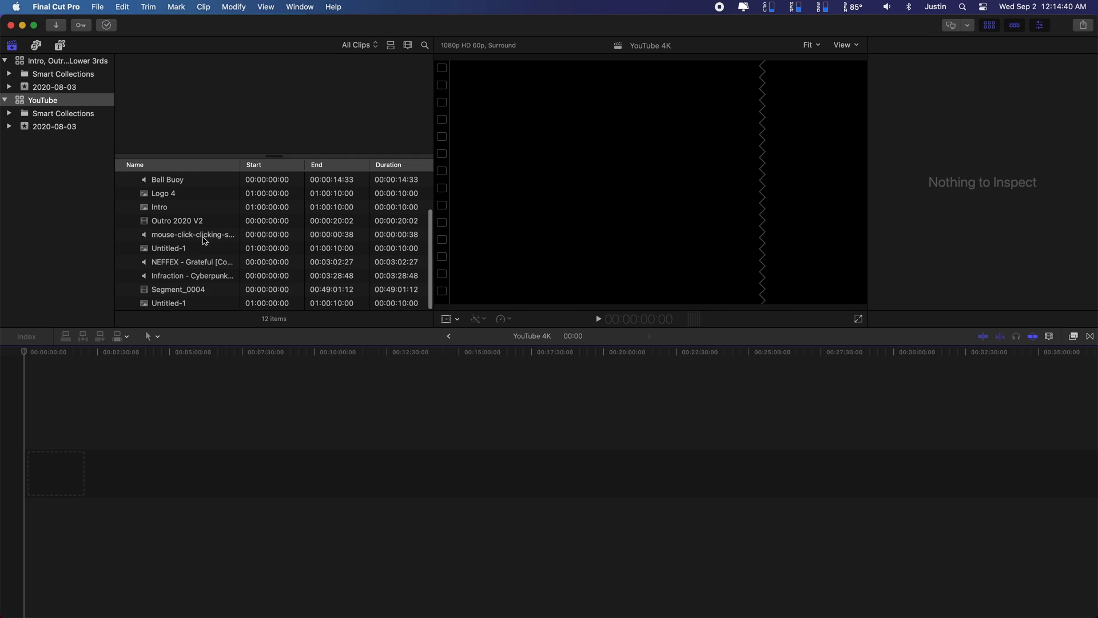
scroll(198, 271, "up", 3)
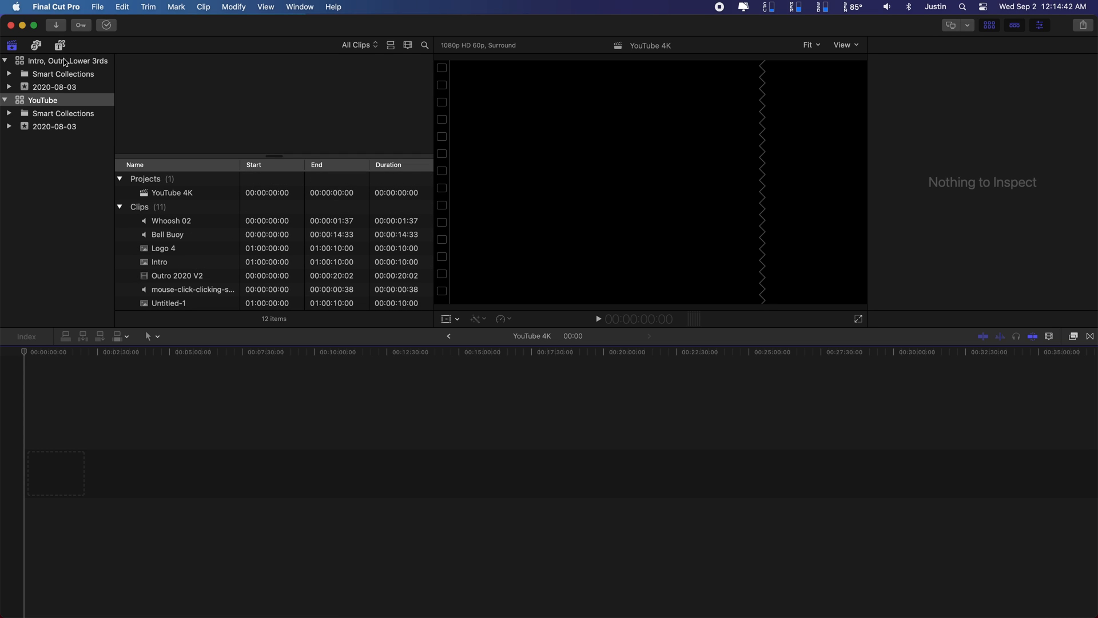
left_click(65, 61)
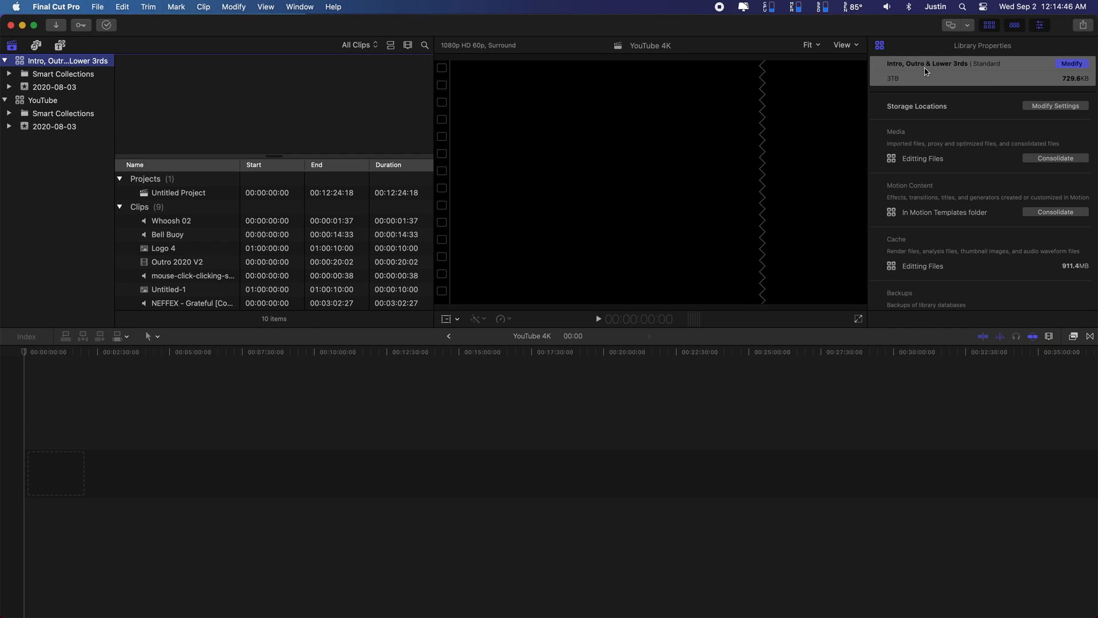
left_click(64, 100)
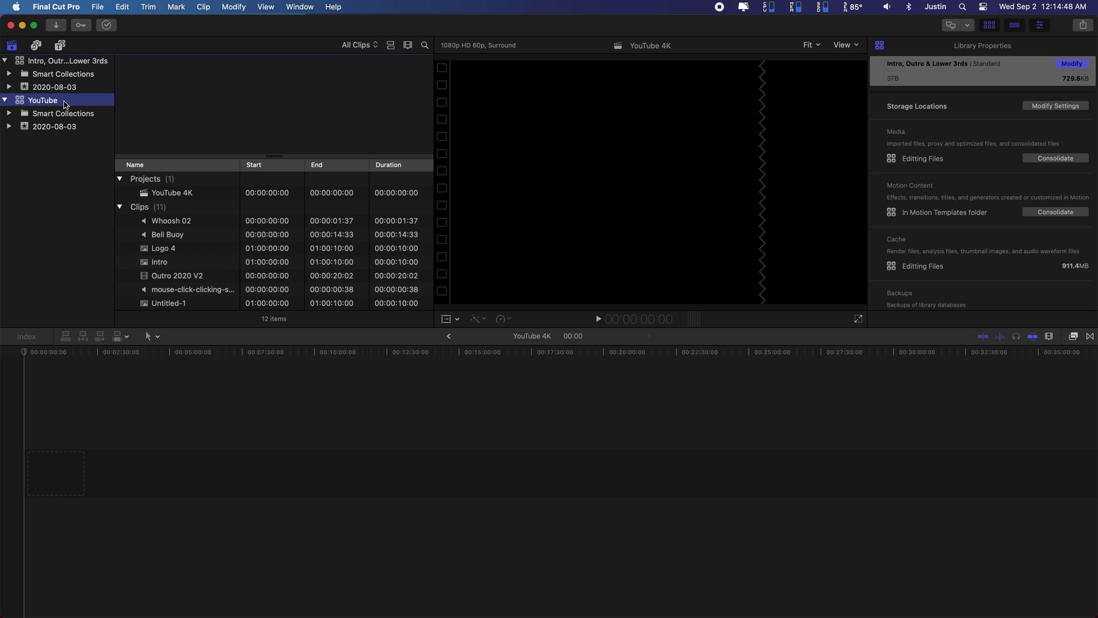
scroll(208, 265, "down", 3)
left_click(213, 397)
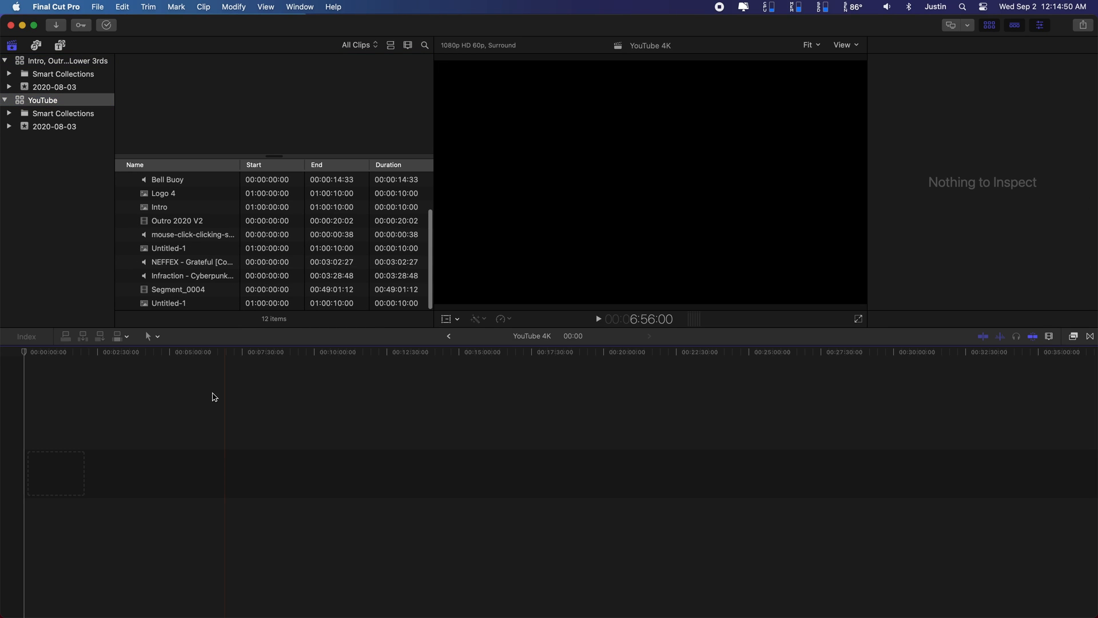
Add the Segment_0001 video to the start of the YouTube 4K timeline and attach the BAP72 audio file beneath it.
left_click_drag(192, 353, 2, 389)
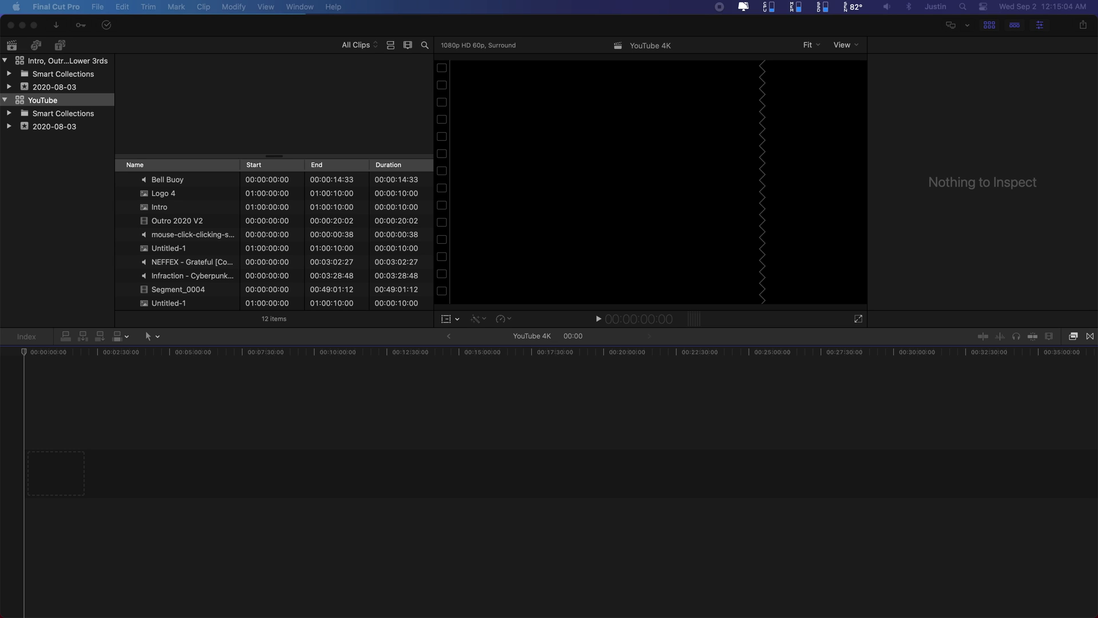
mouse_move(56, 473)
left_mouse_down()
mouse_move(54, 441)
mouse_move(49, 466)
left_mouse_up()
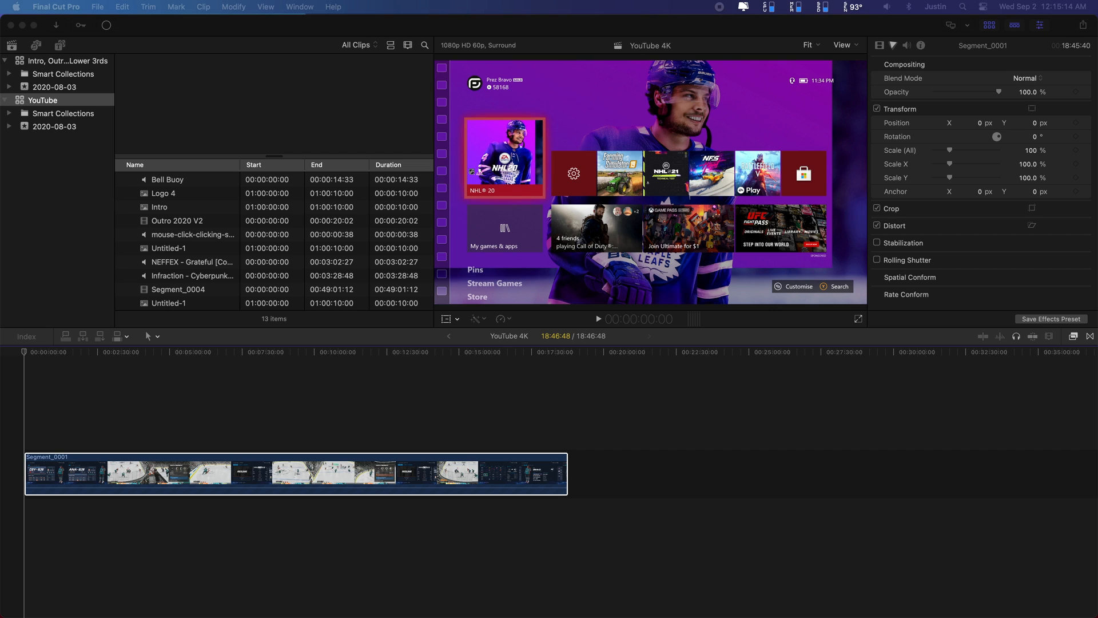
mouse_move(1, 511)
left_mouse_down()
mouse_move(54, 527)
mouse_move(19, 513)
left_mouse_up()
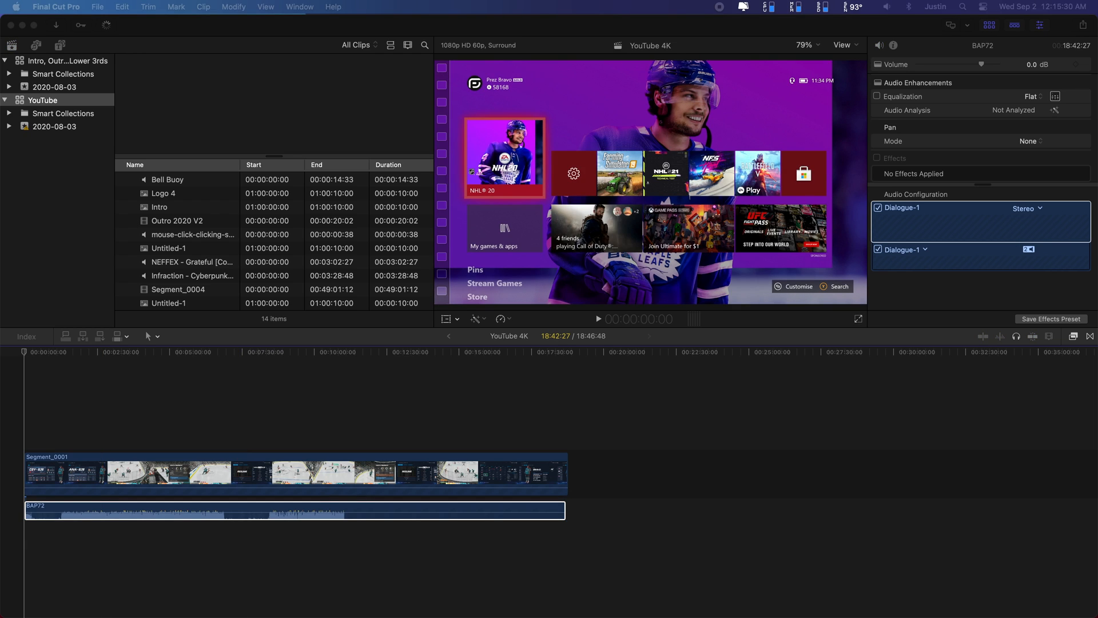
Examine the recordings in the Audio folder and the subfolders of the YouTube Stuff folder in Finder, and close the window.
left_click_drag(1, 170, 393, 149)
scroll(454, 278, "down", 2)
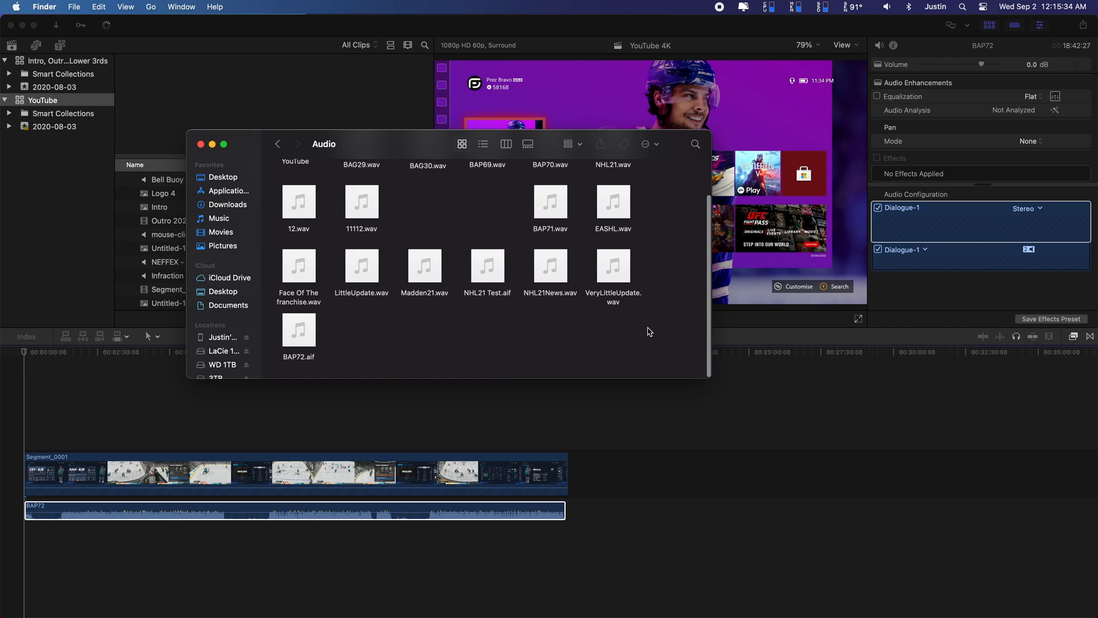
scroll(646, 331, "up", 2)
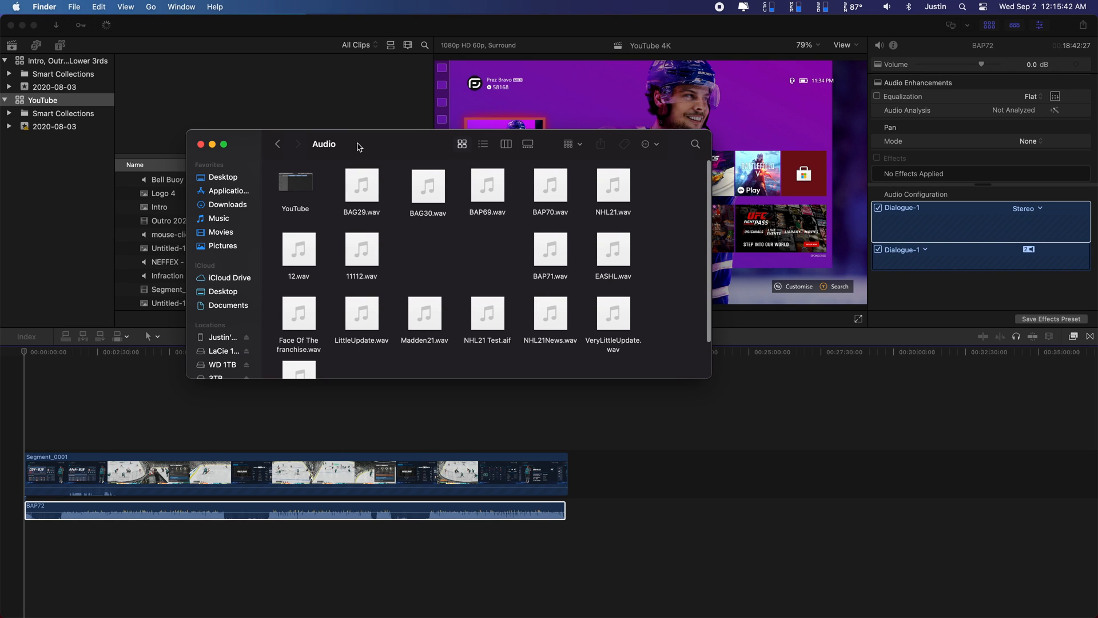
left_click(279, 145)
left_click_drag(320, 144, 0, 126)
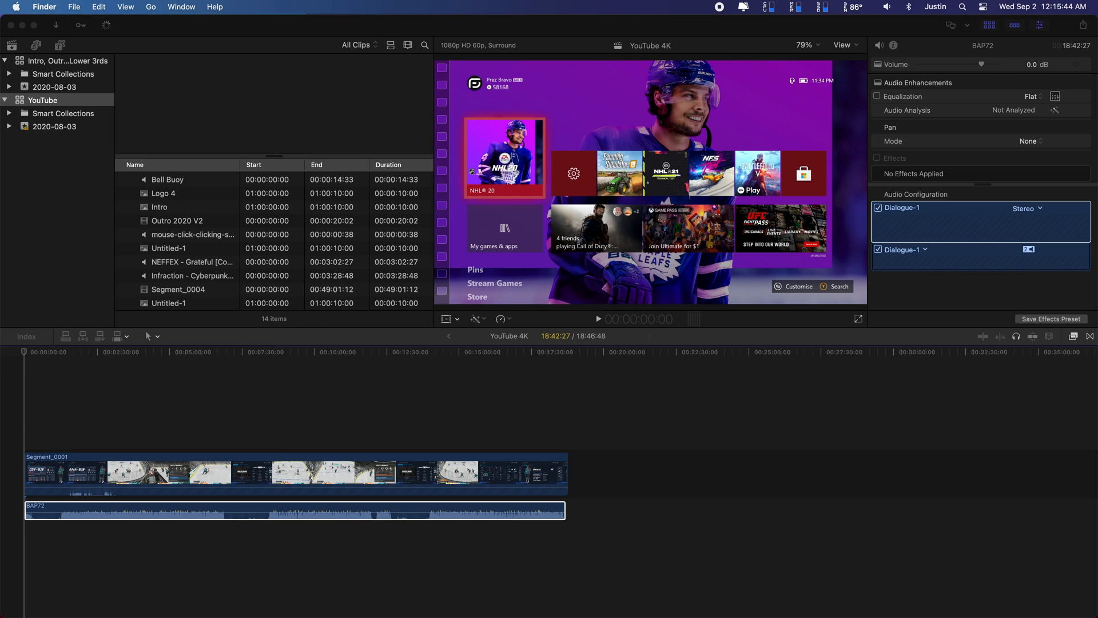
left_click_drag(0, 163, 362, 204)
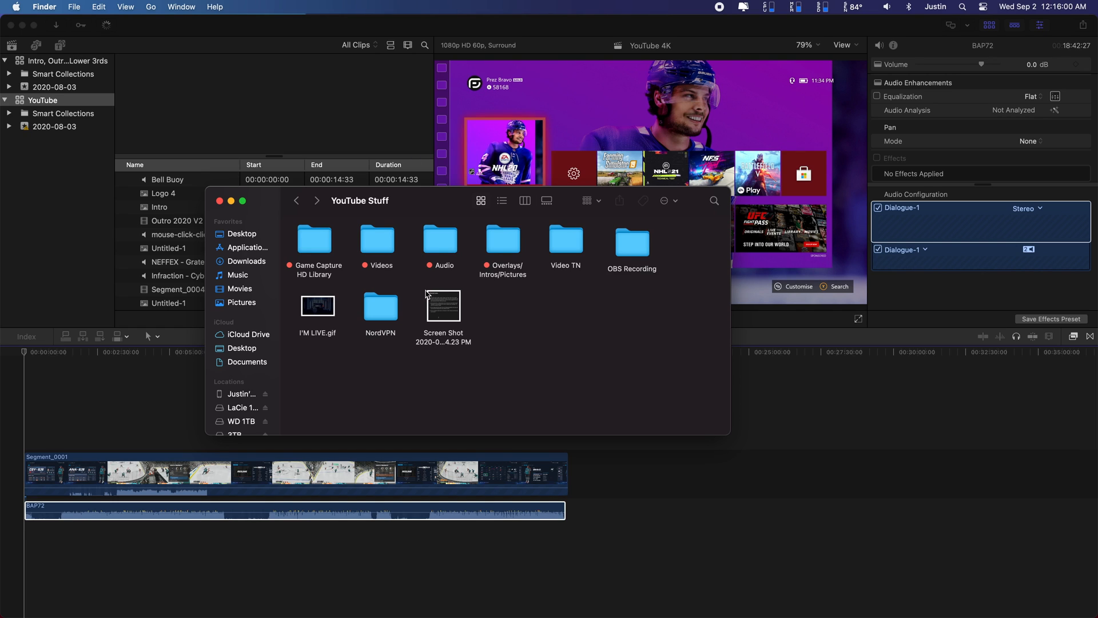
key("super+w")
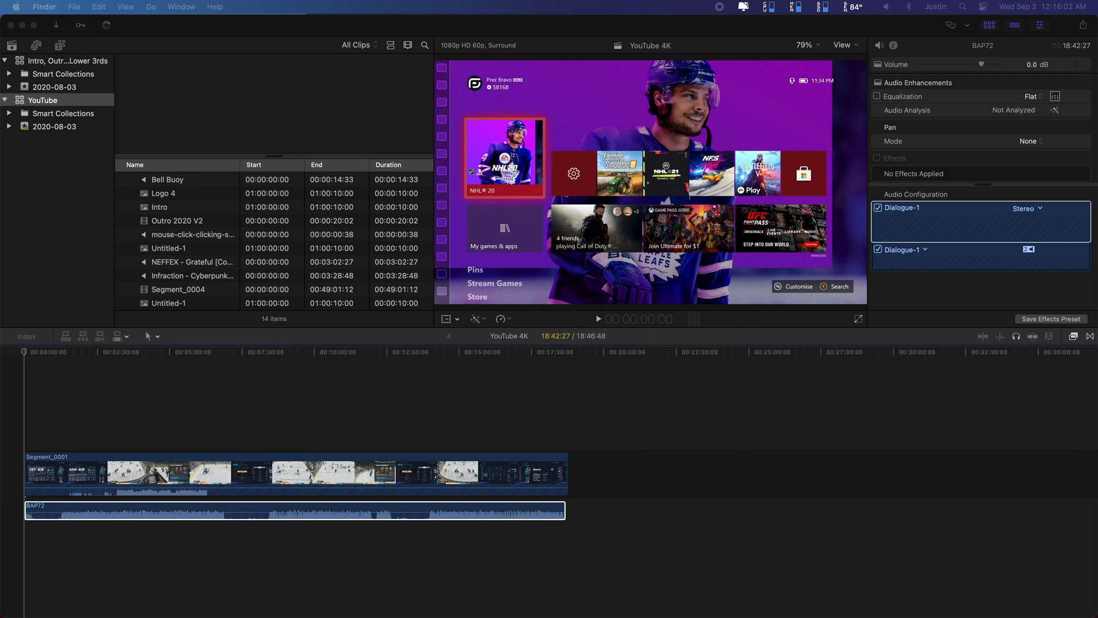
Check the progress of the media import and waveform generation in the Background Tasks window and close it.
left_click(51, 452)
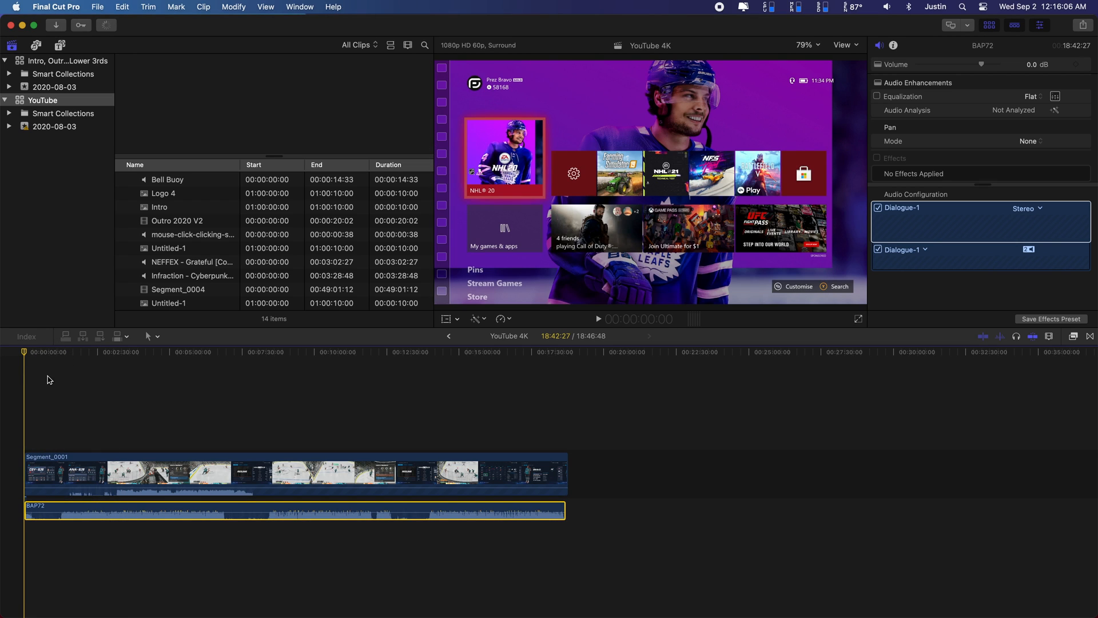
left_click(109, 27)
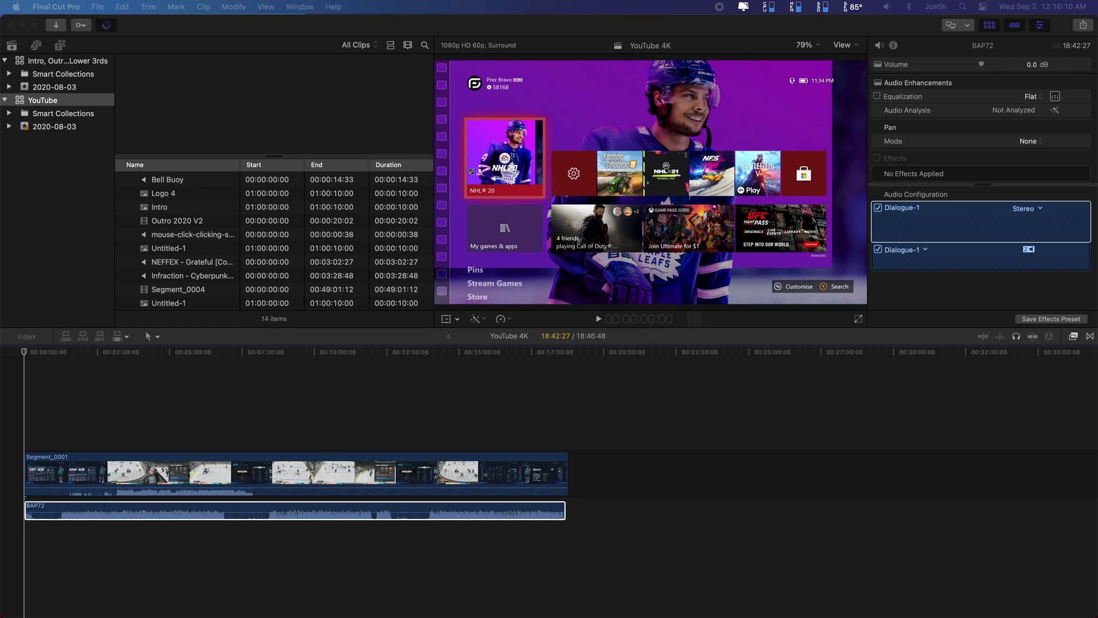
left_click_drag(1, 80, 280, 65)
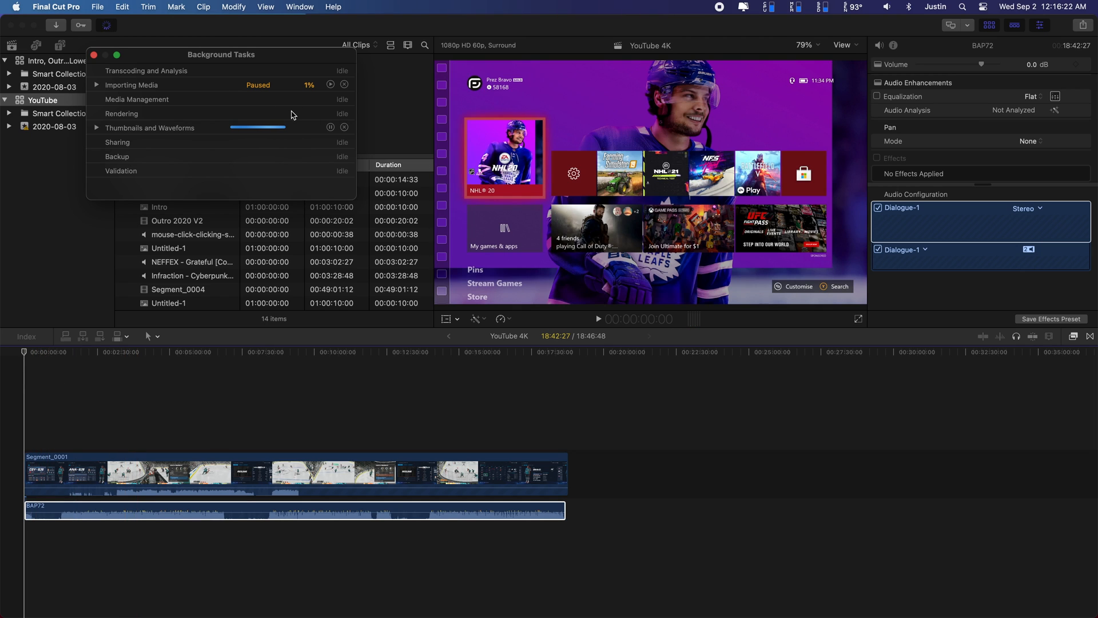
left_click_drag(165, 62, 218, 94)
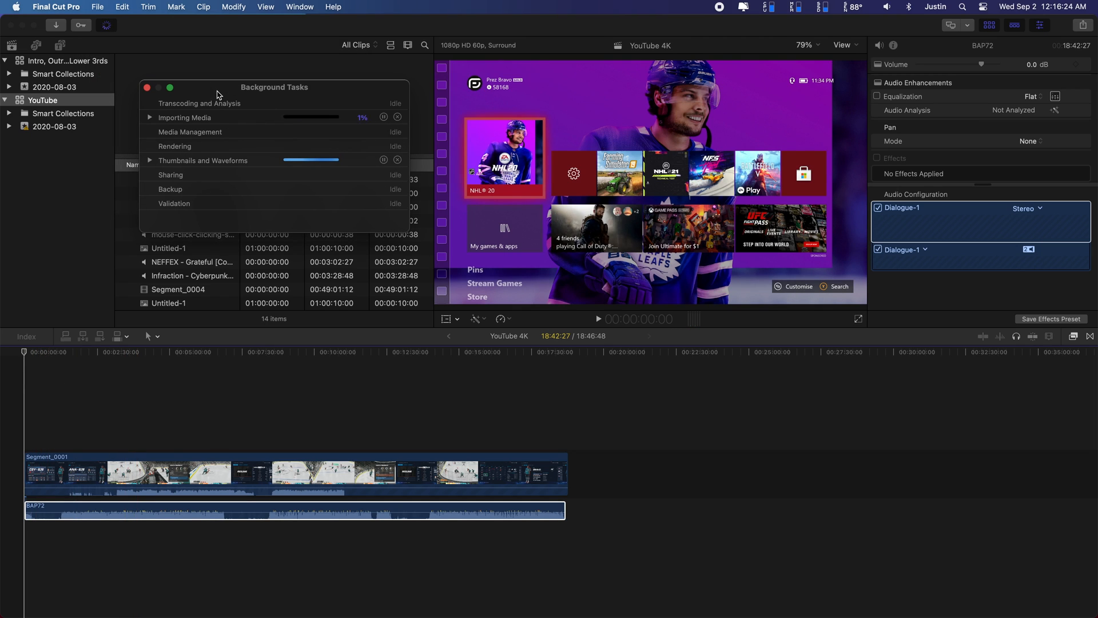
left_click_drag(296, 96, 203, 130)
key("super+9")
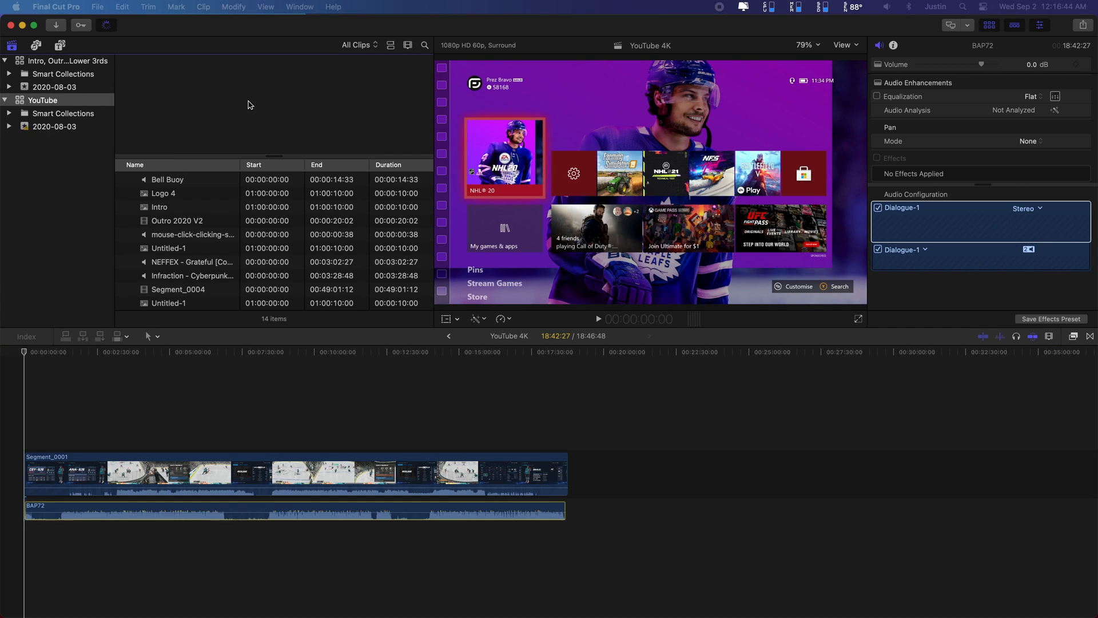
left_click(249, 103)
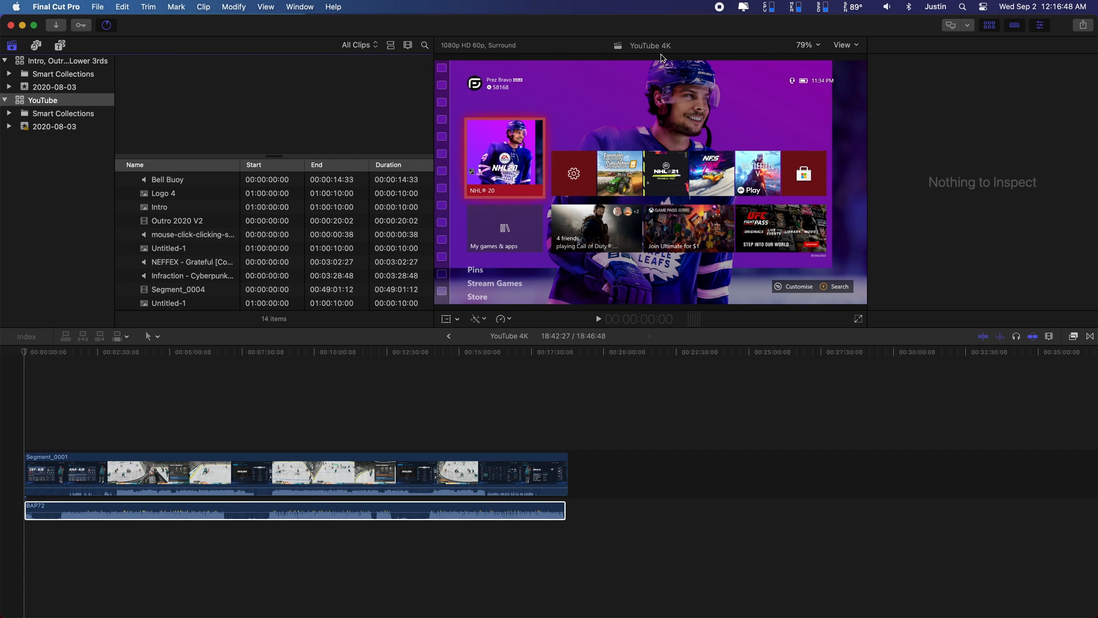
Inspect the properties of the BAP72 audio clip and the YouTube 4K project.
left_click(223, 512)
left_click(212, 194)
left_click(257, 518)
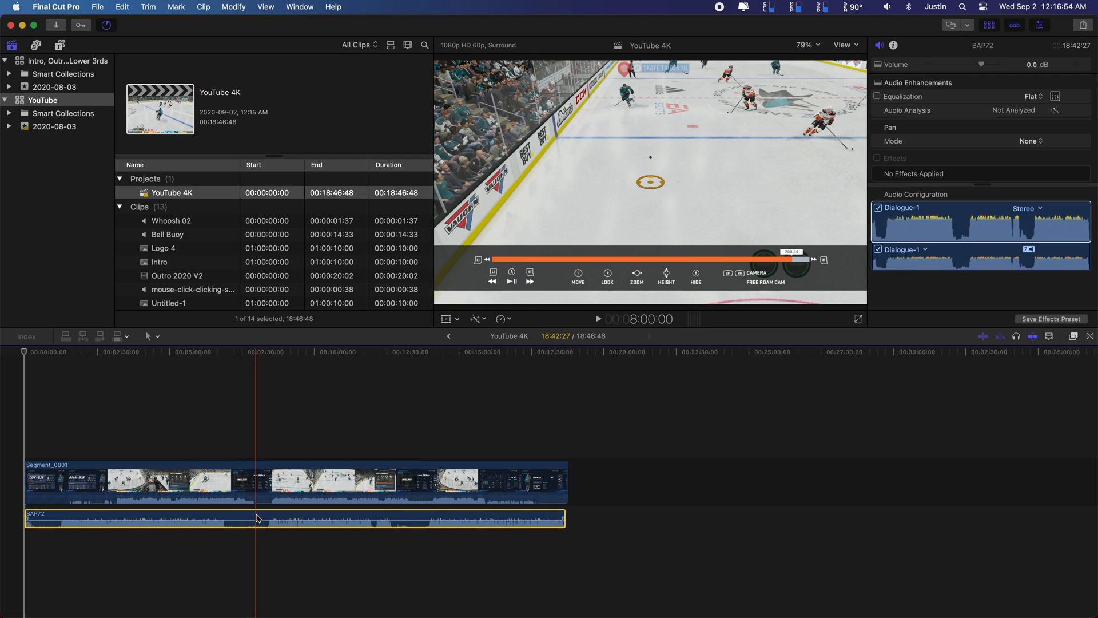
left_click(147, 197)
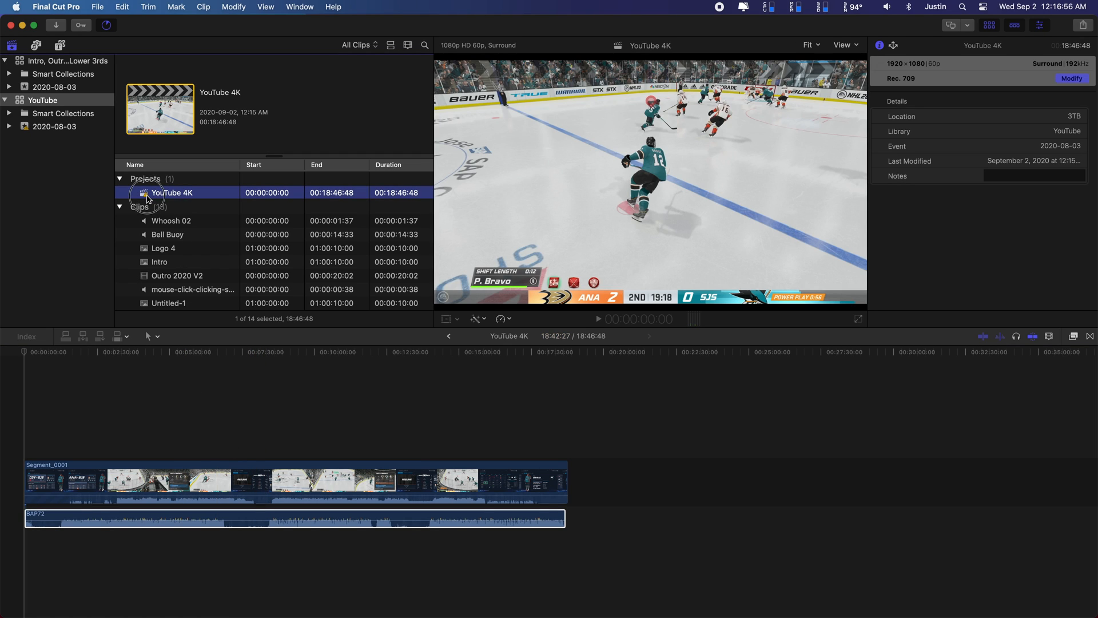
right_click(147, 199)
left_click(221, 284)
key("super+z")
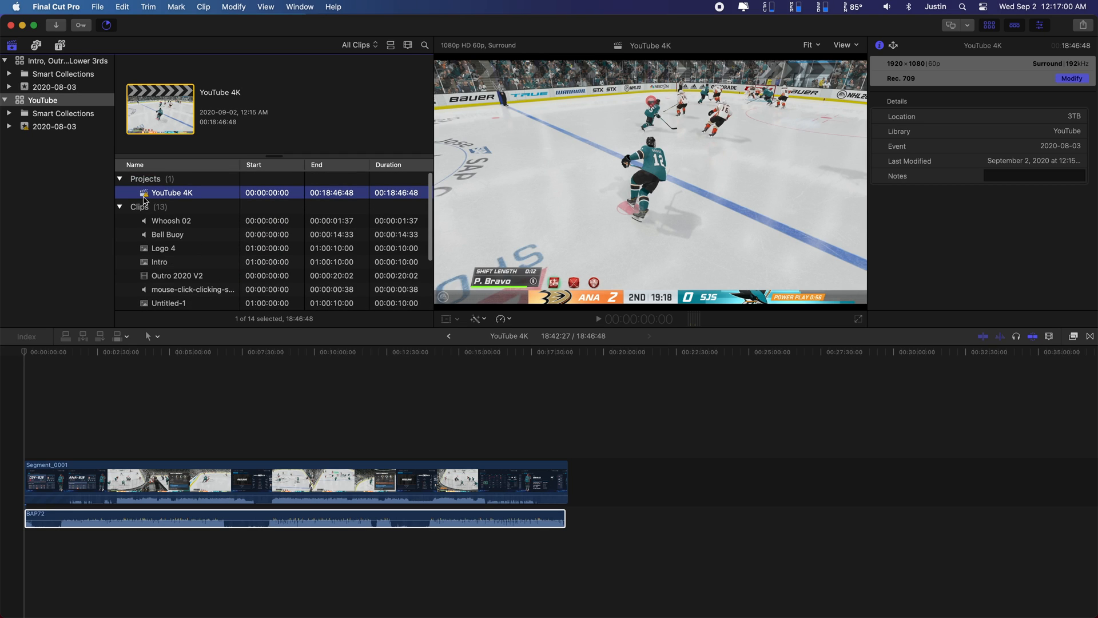
Examine the project and clips in the YouTube library's 2020-08-03 event and return to the whole library.
left_click(61, 126)
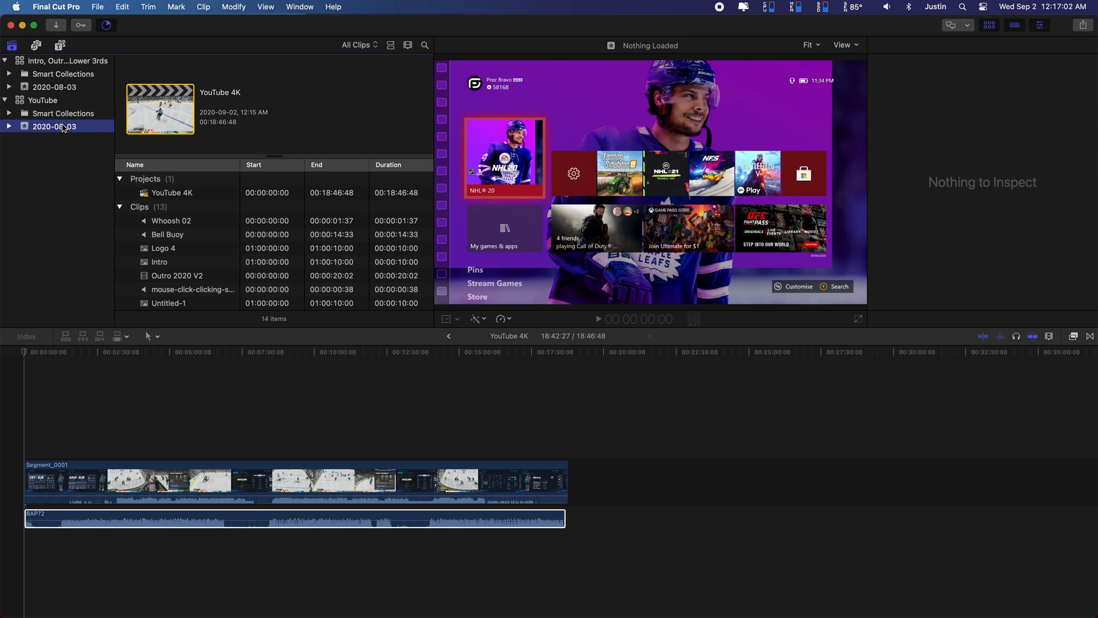
scroll(228, 224, "down", 3)
scroll(228, 224, "down", 2)
scroll(206, 205, "up", 5)
left_click(197, 192)
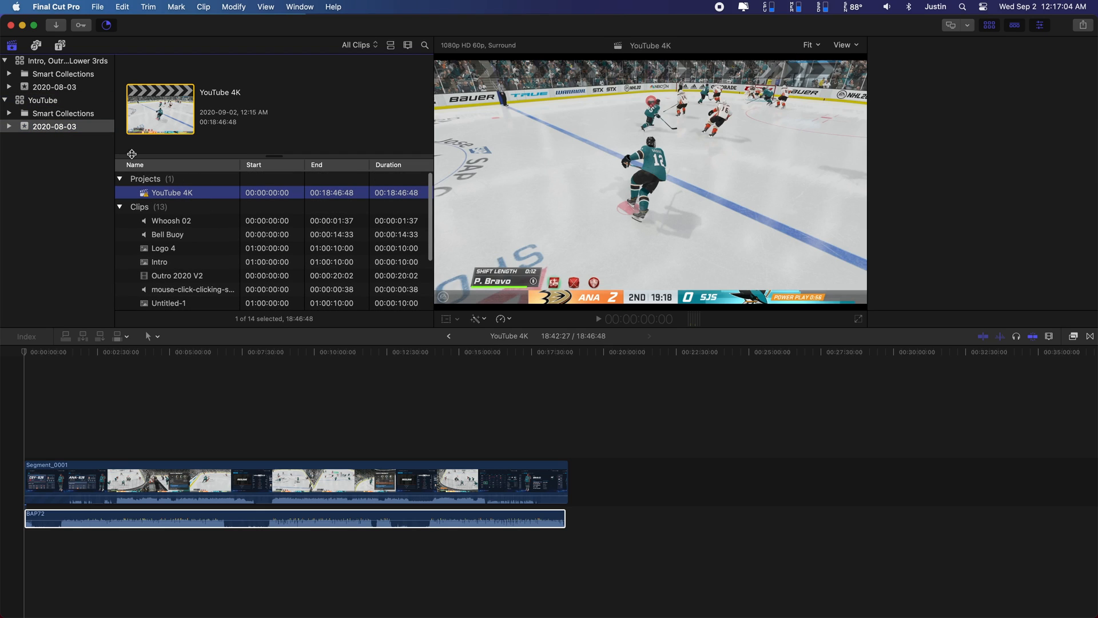
left_click(52, 102)
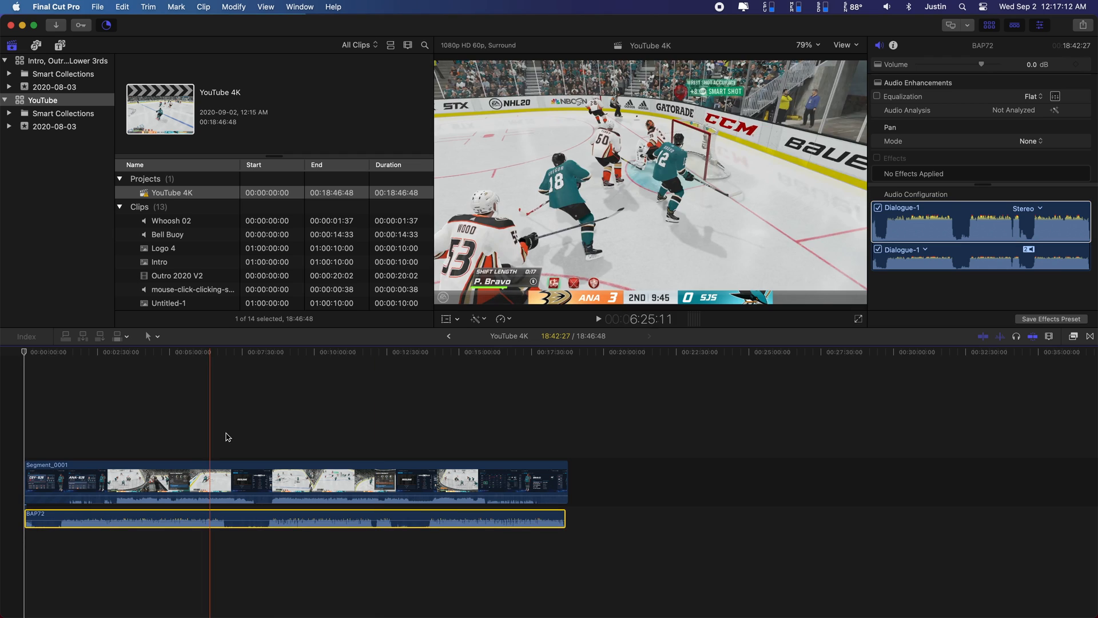
Try the 4K video format in the YouTube 4K project's settings, switch back to 1080p HD and cancel the settings.
left_click(223, 192)
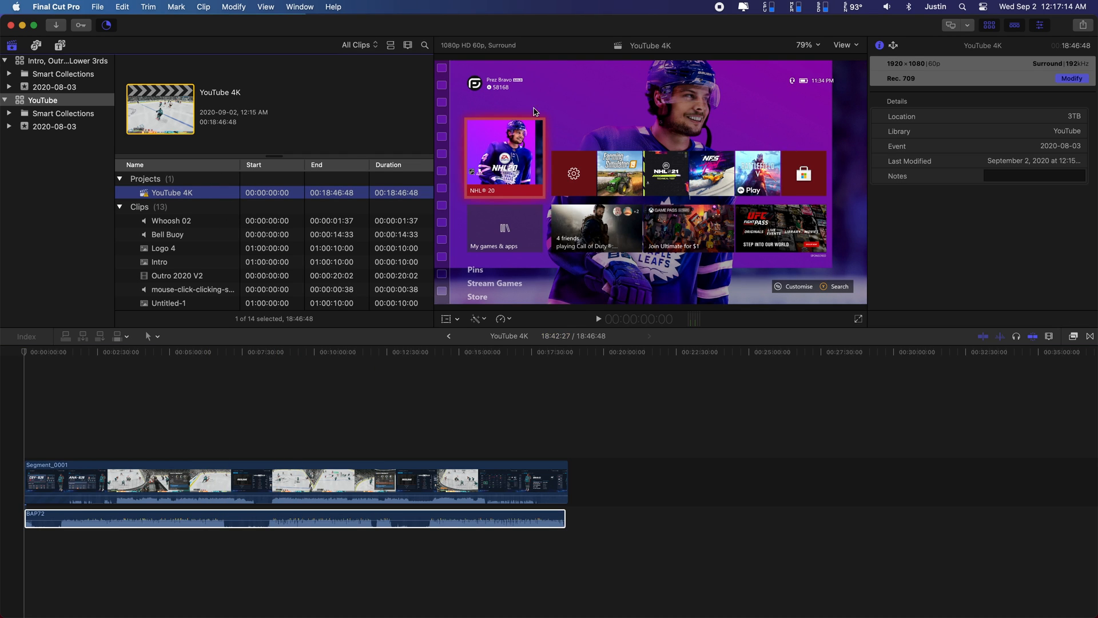
left_click(1068, 83)
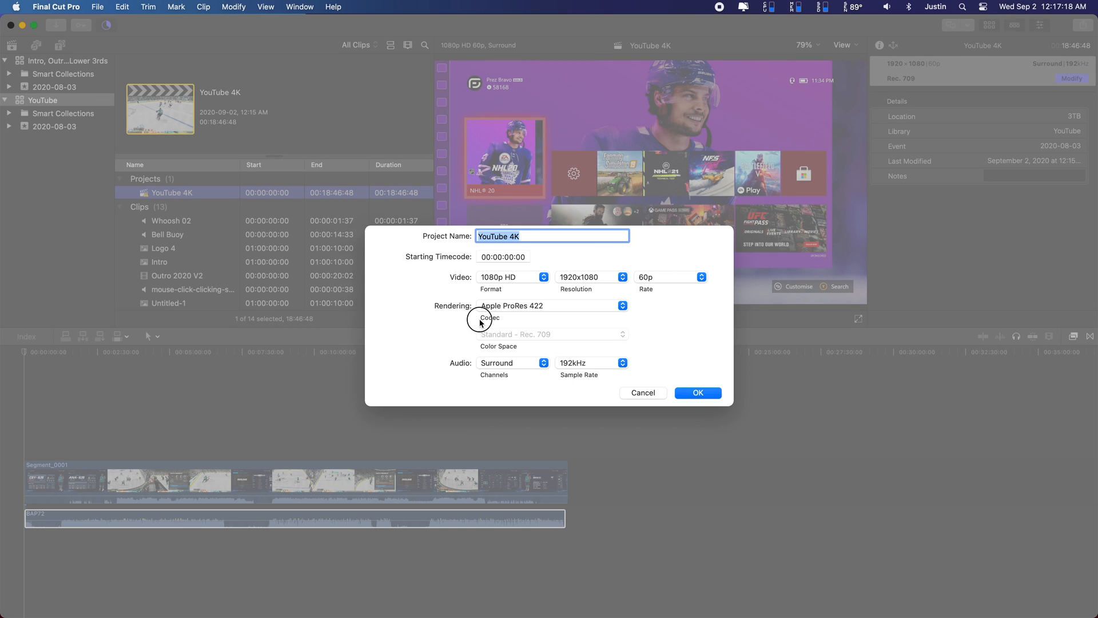
left_click(510, 281)
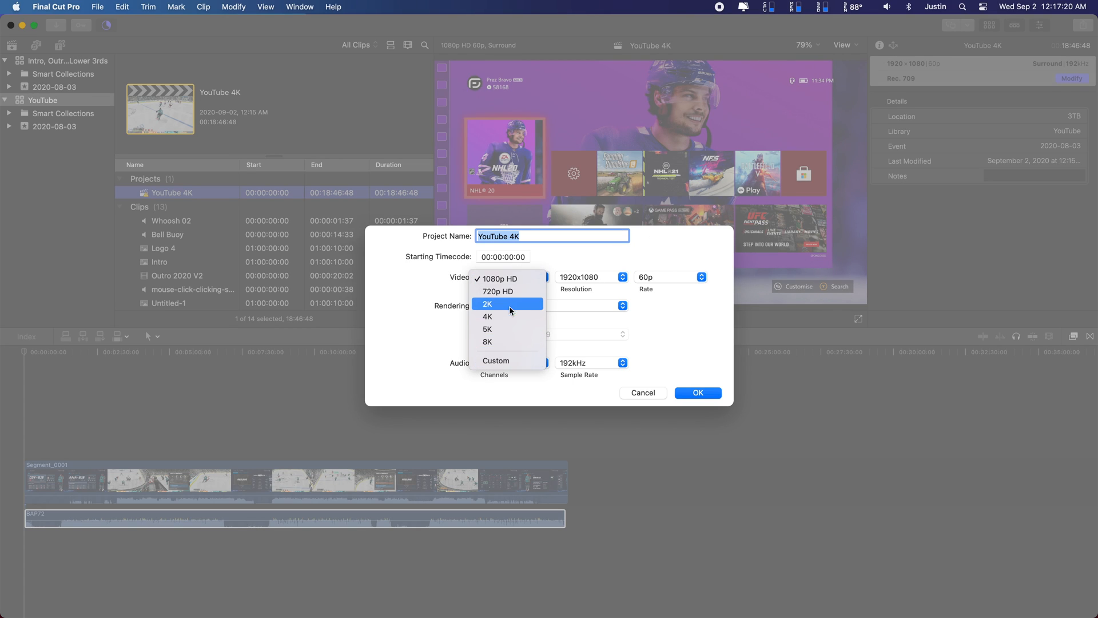
left_click(508, 318)
left_click(523, 280)
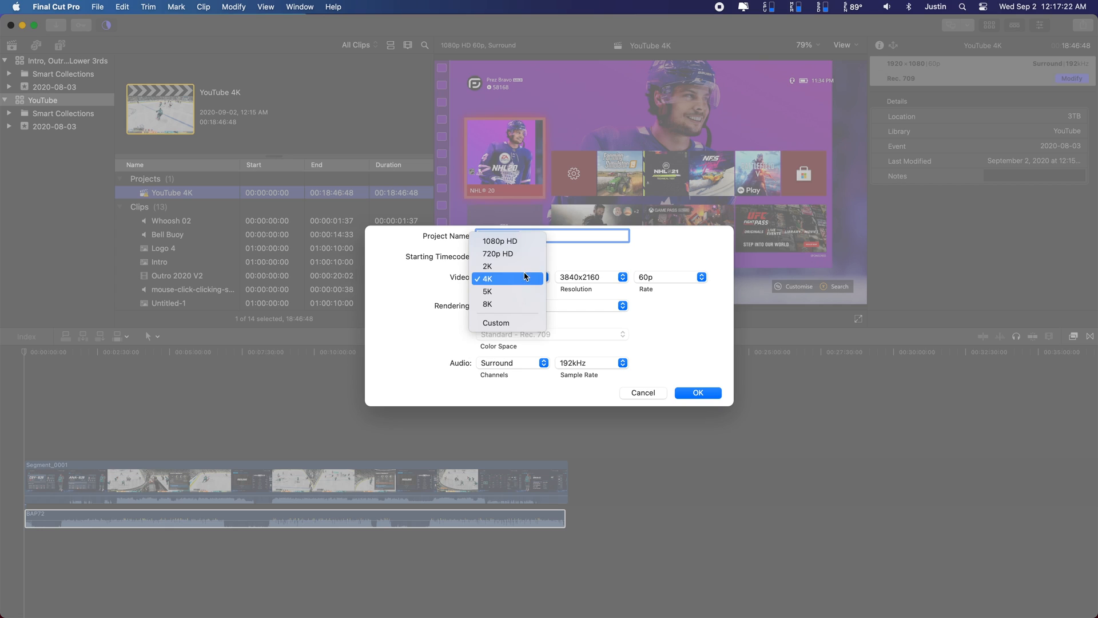
left_click(519, 242)
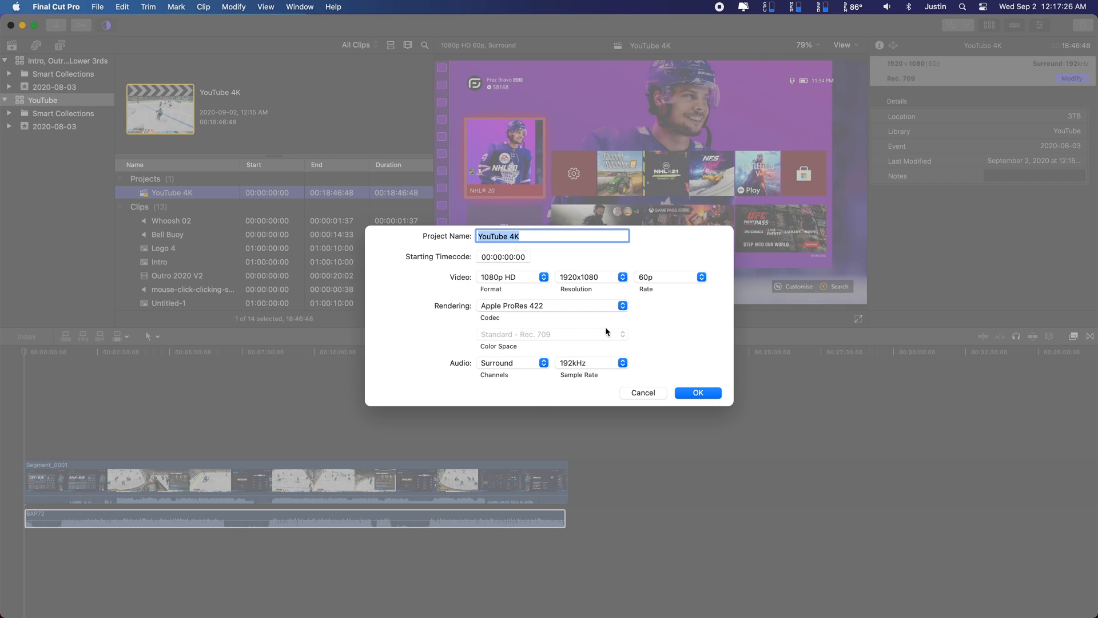
left_click(641, 392)
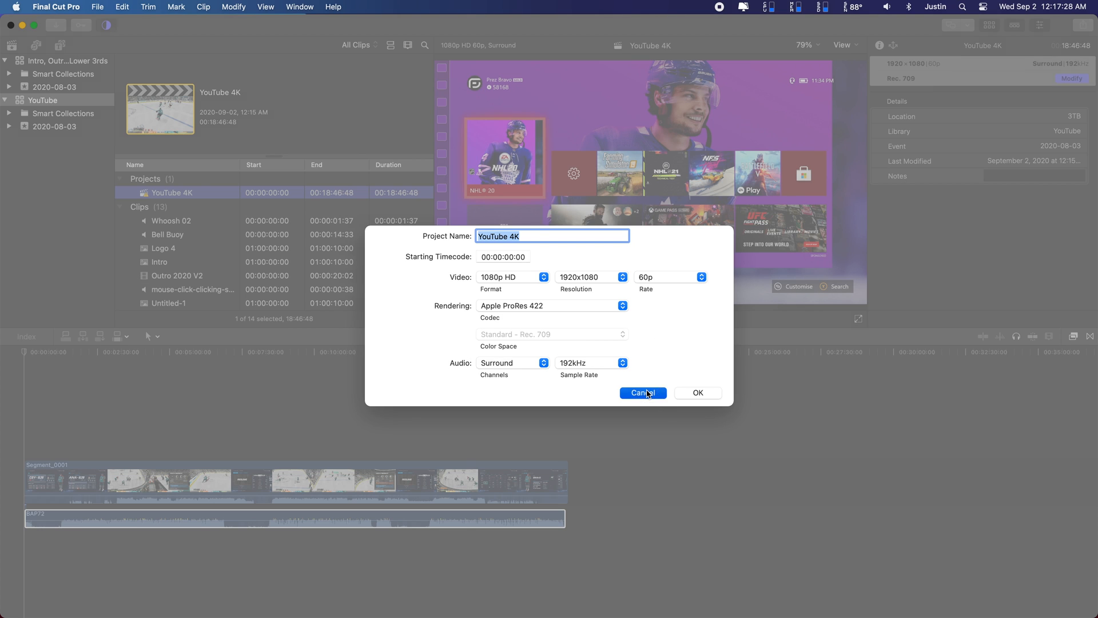
left_click(547, 425)
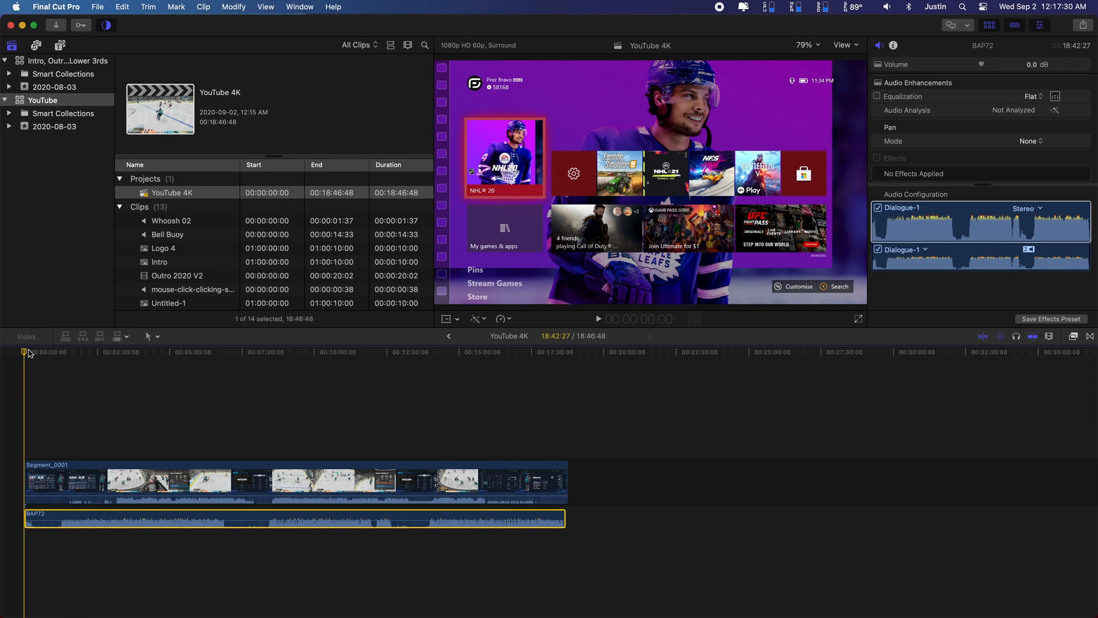
Try shifting the BAP72 commentary clip later in the timeline and undo the move.
key("super+equal")
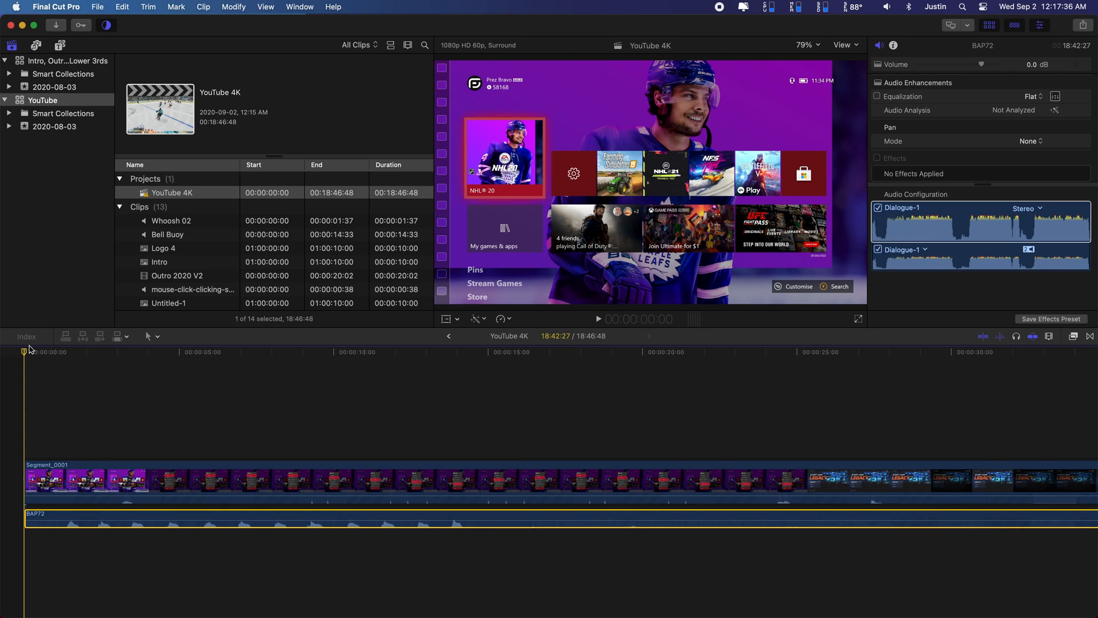
key("super+equal")
left_click(327, 361)
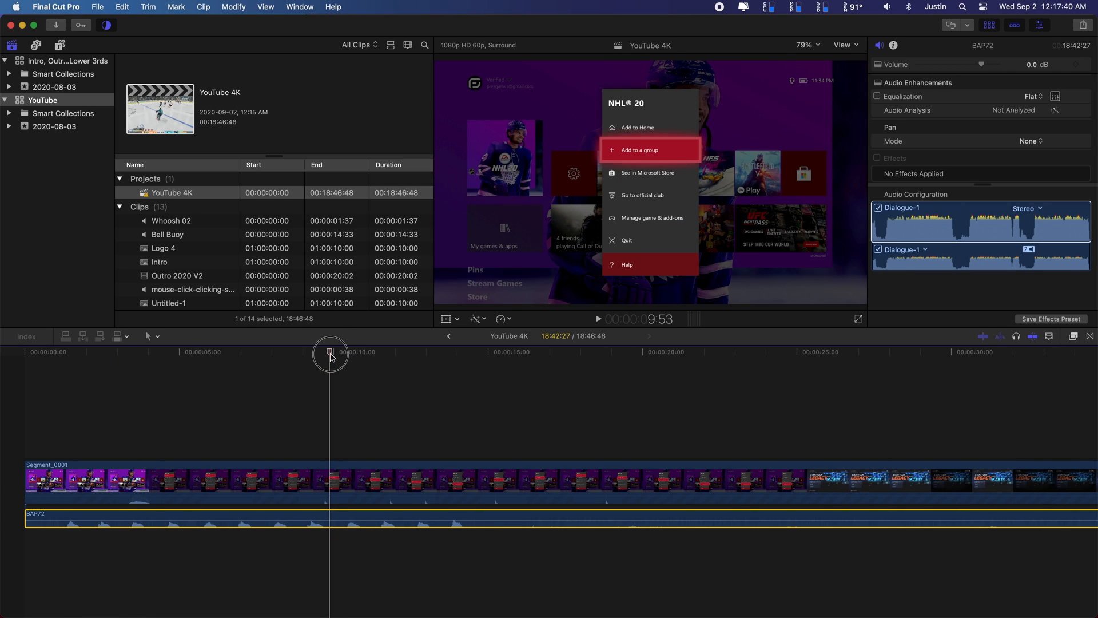
left_click_drag(328, 364, 281, 379)
left_click_drag(294, 521, 400, 523)
key("super+z")
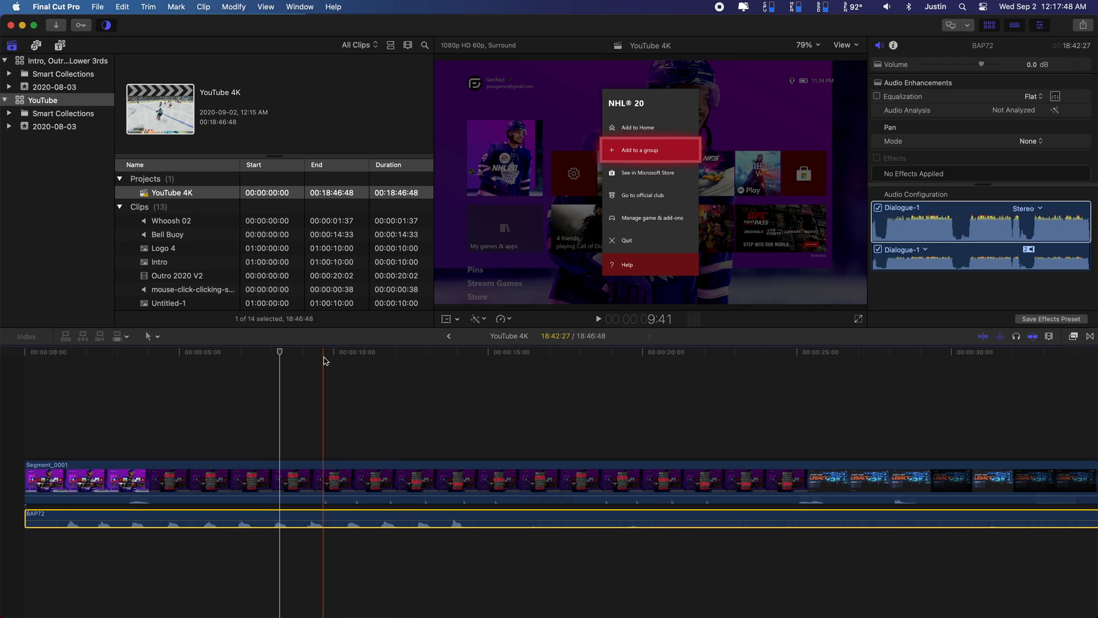
Move the BAP72 audio clip later so its first waveform spike lines up with the gameplay's matching spike at about 00:00:09:44.
left_click(229, 354)
left_click_drag(303, 520, 550, 515)
left_click(300, 355)
left_click_drag(302, 359, 326, 368)
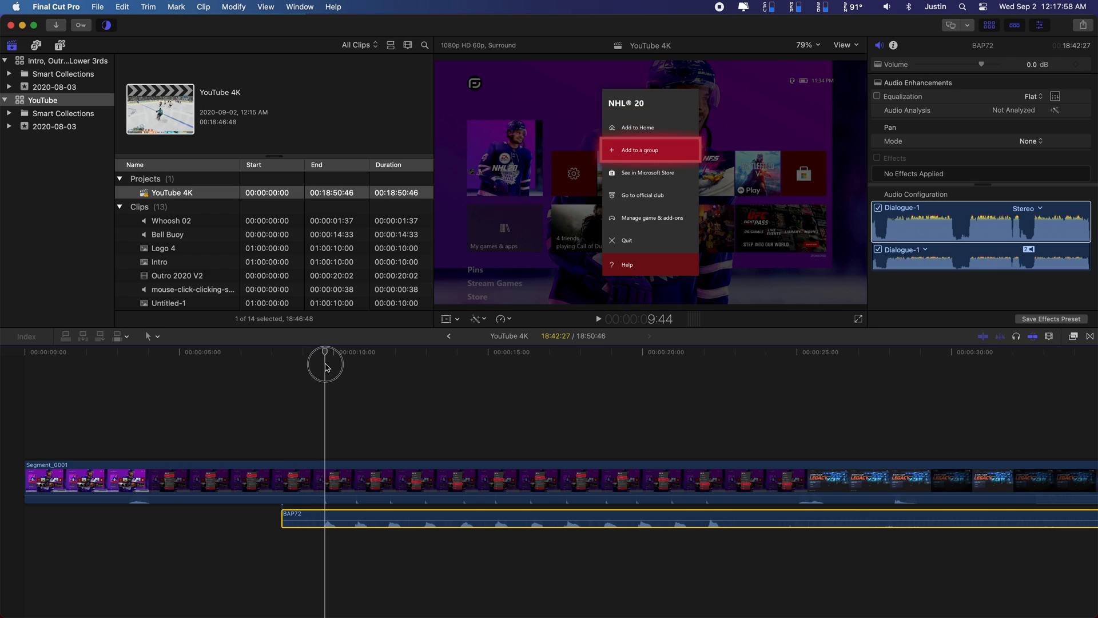
left_click(336, 519)
left_click_drag(336, 519, 333, 517)
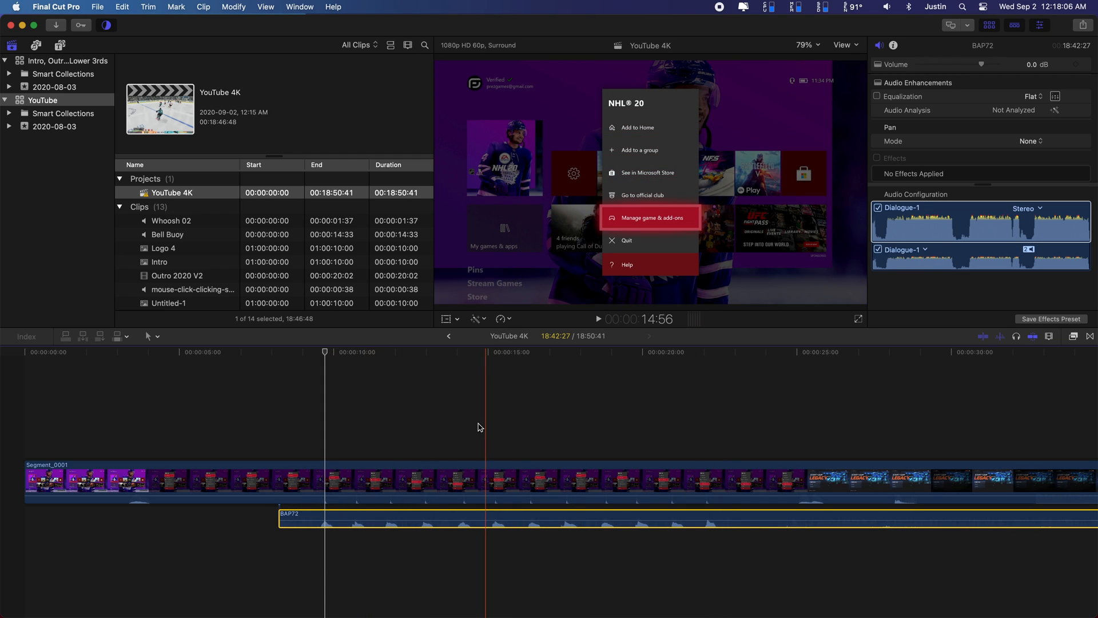
Set the audio volume of the Segment_0001 gameplay clip to -35 dB.
left_click(568, 471)
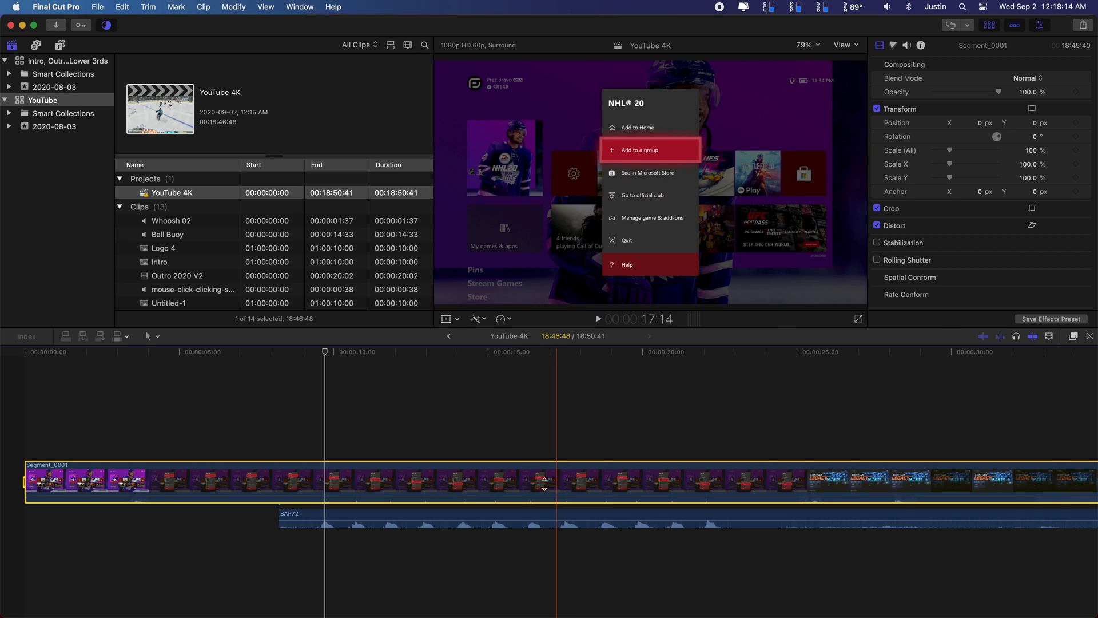
left_click(417, 422)
left_click(445, 479)
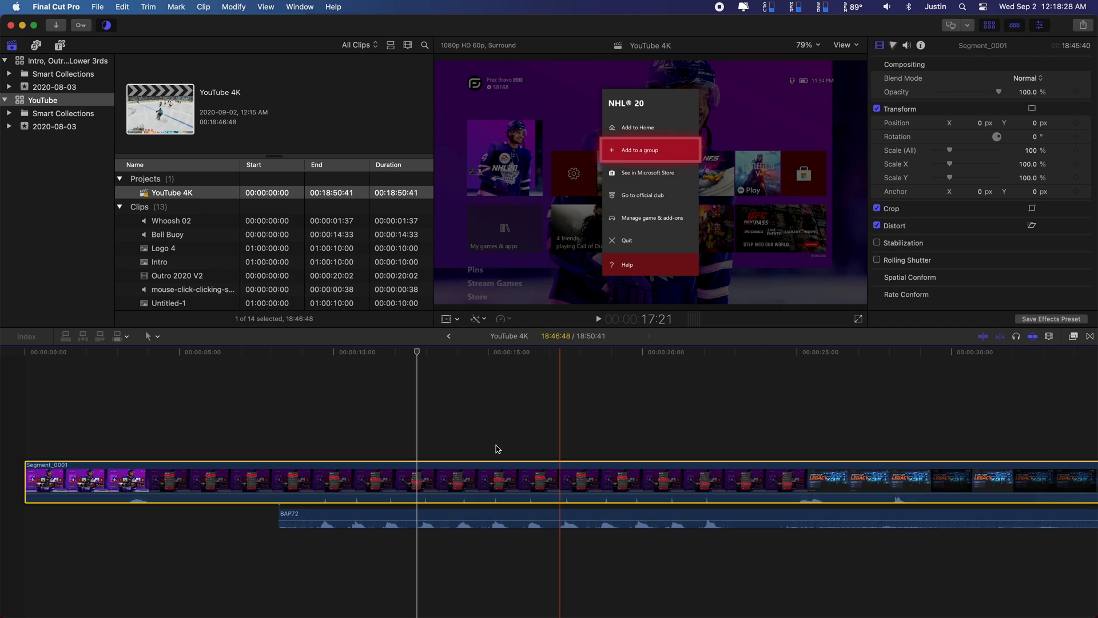
left_click(478, 482)
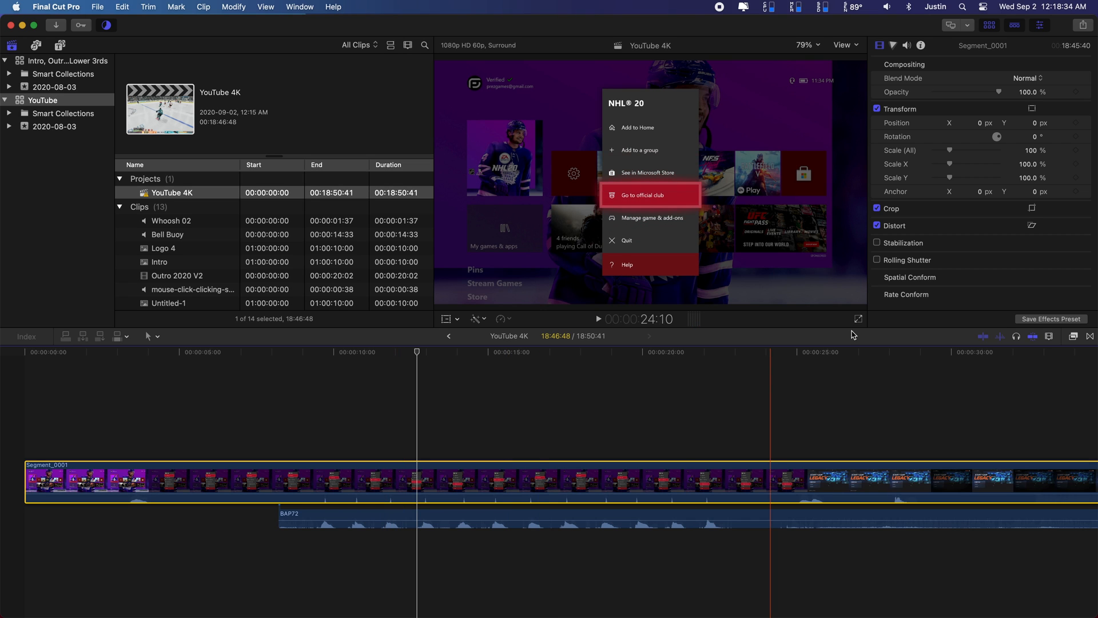
left_click(907, 45)
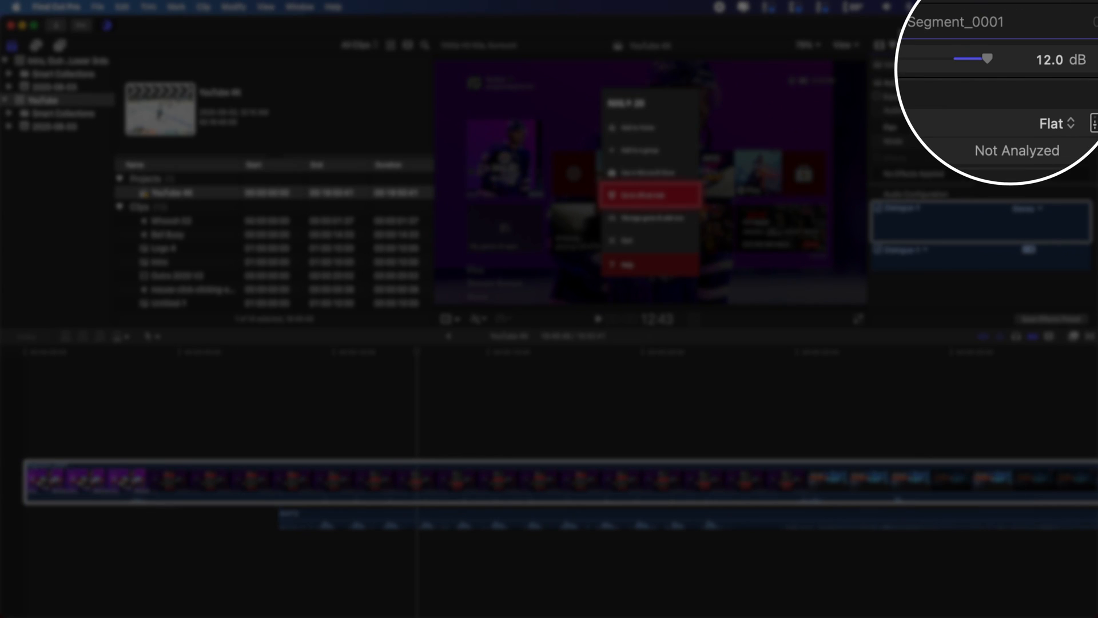
left_click(1049, 60)
type("-")
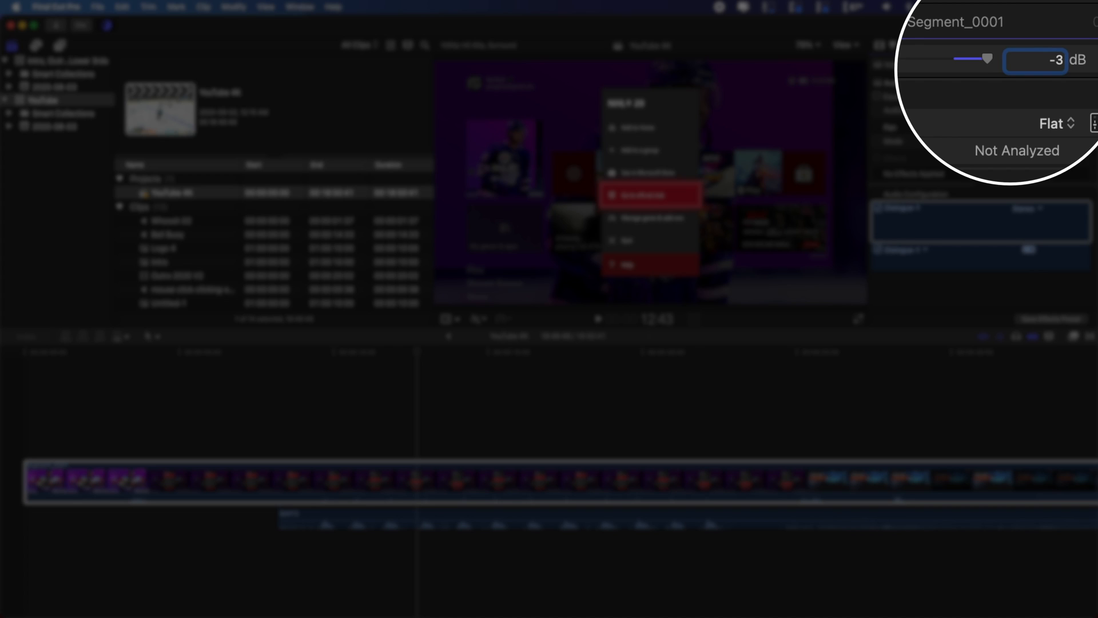
type("35")
key("Return")
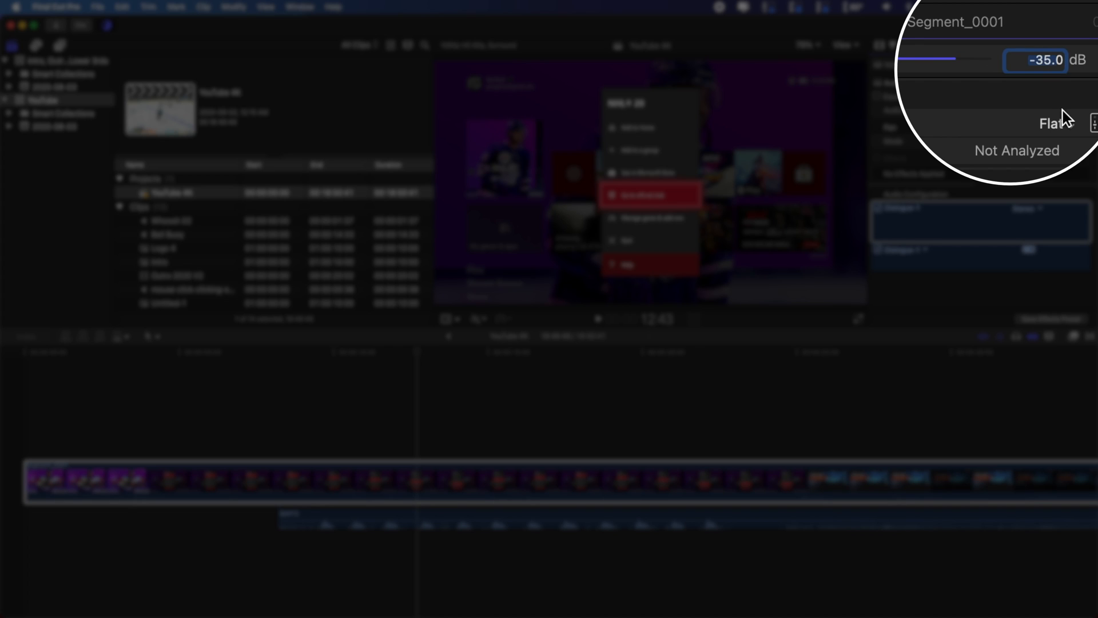
left_click(507, 492)
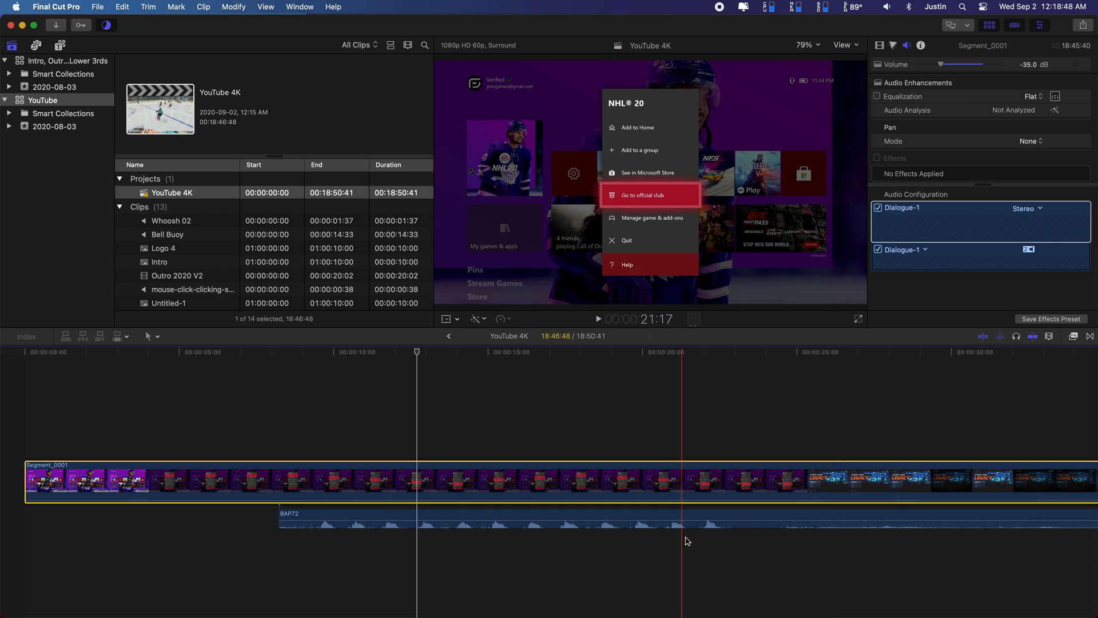
left_click_drag(550, 423, 650, 502)
right_click(642, 490)
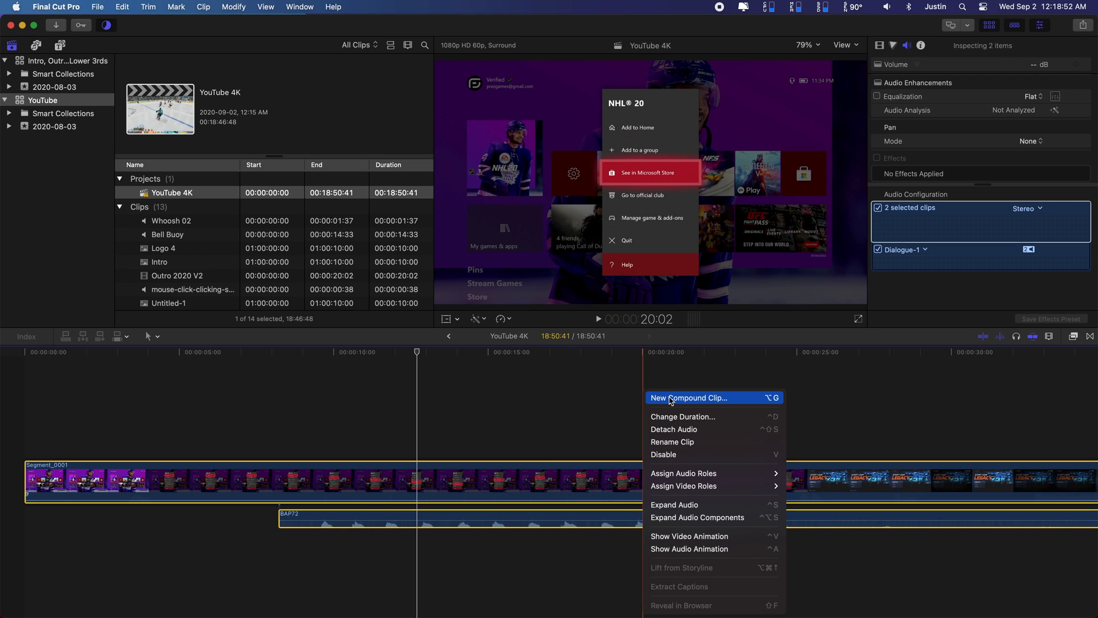
left_click(538, 384)
left_click_drag(278, 401, 853, 554)
Set the Segment_0001 gameplay clip's audio volume to -30 dB.
key("super+minus")
key("super+minus")
key("super+minus")
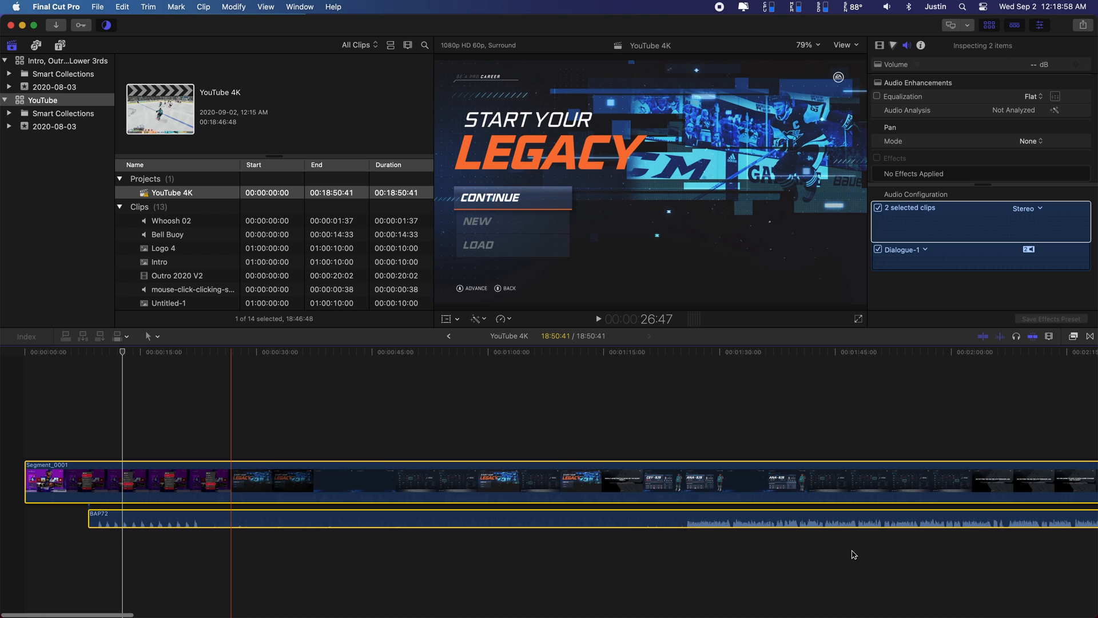
key("super+minus")
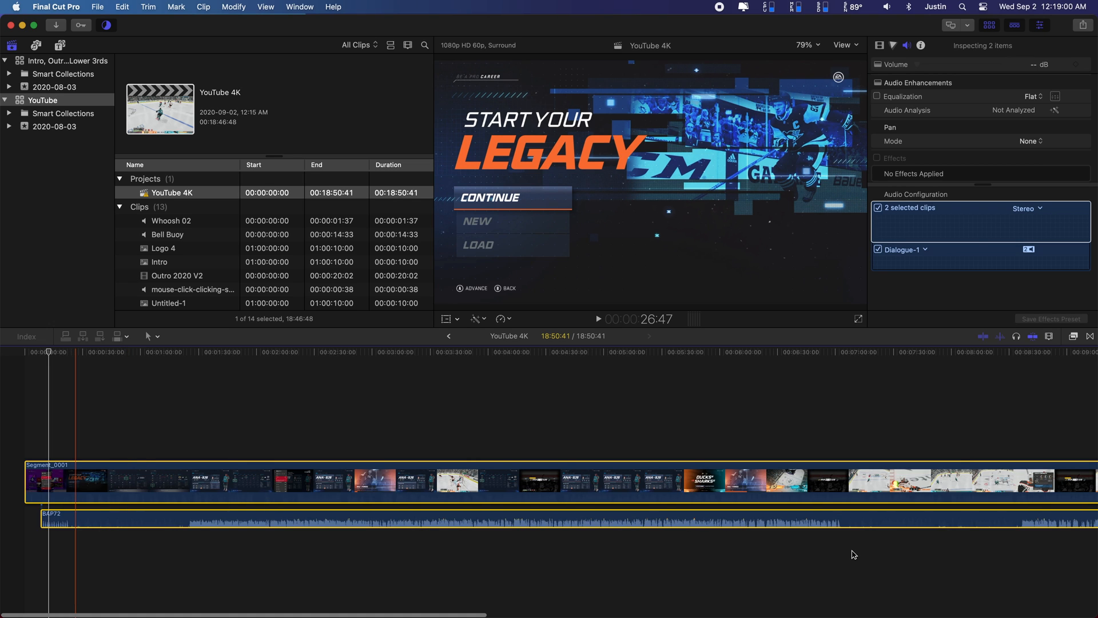
left_click(768, 480)
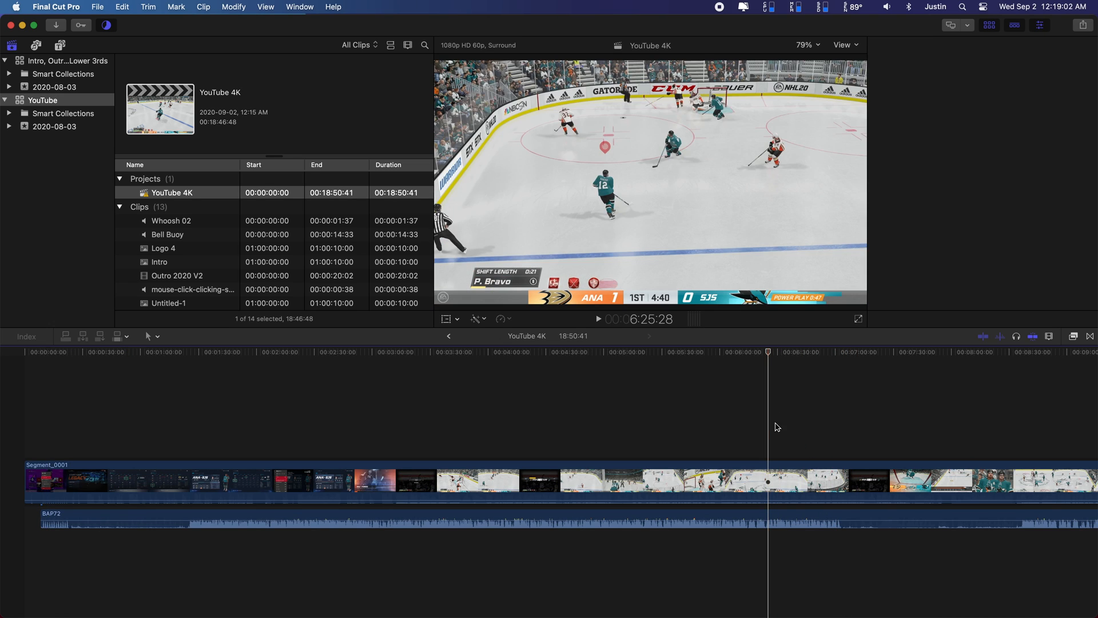
left_click(1028, 66)
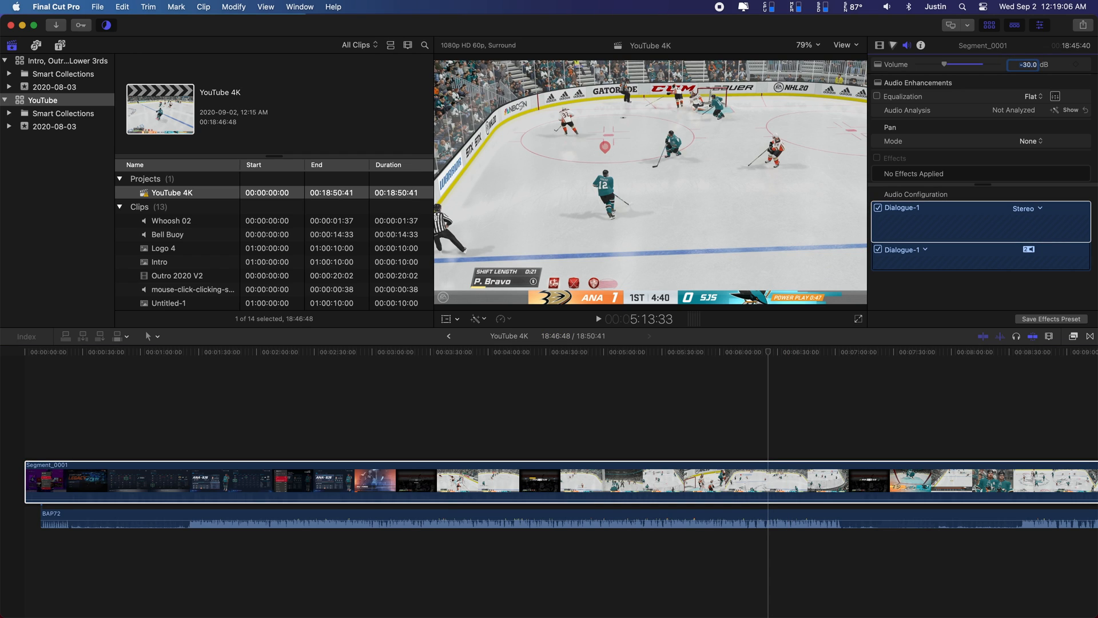
Combine the Segment_0001 and BAP72 clips into a compound clip named Comp Clip 1 in the 2020-08-03 event.
left_click_drag(164, 411, 743, 589)
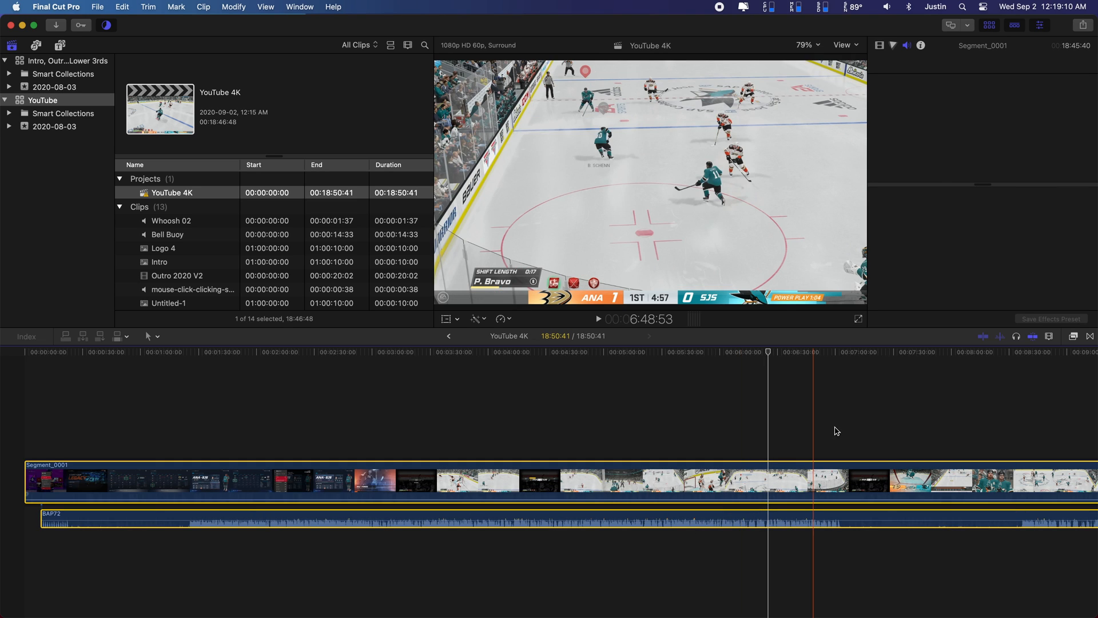
left_click_drag(858, 358, 925, 377)
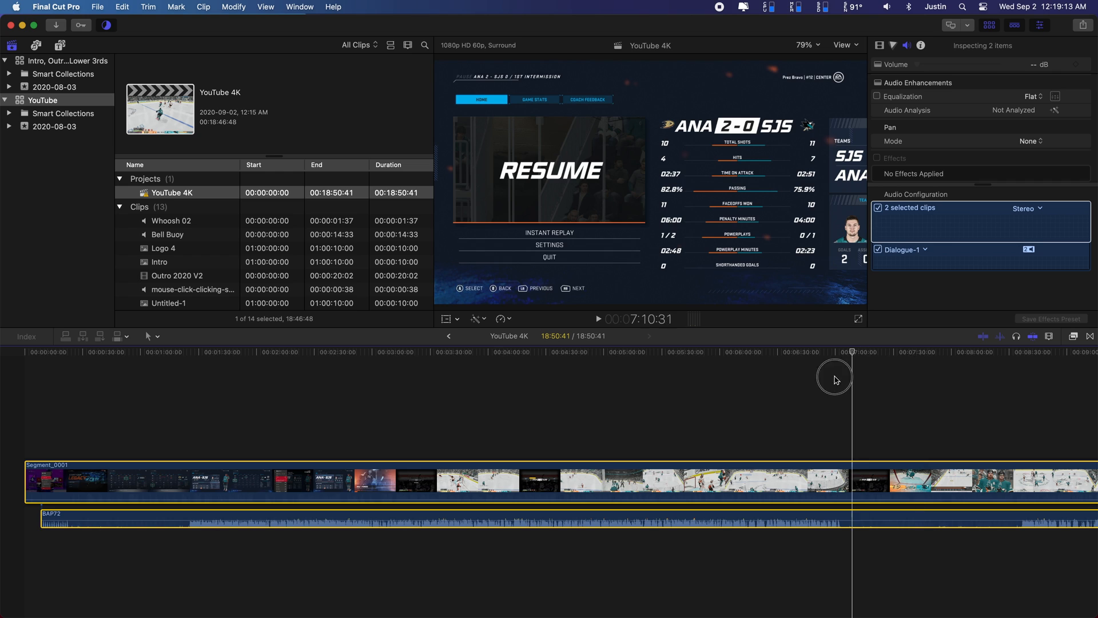
left_click_drag(835, 379, 436, 462)
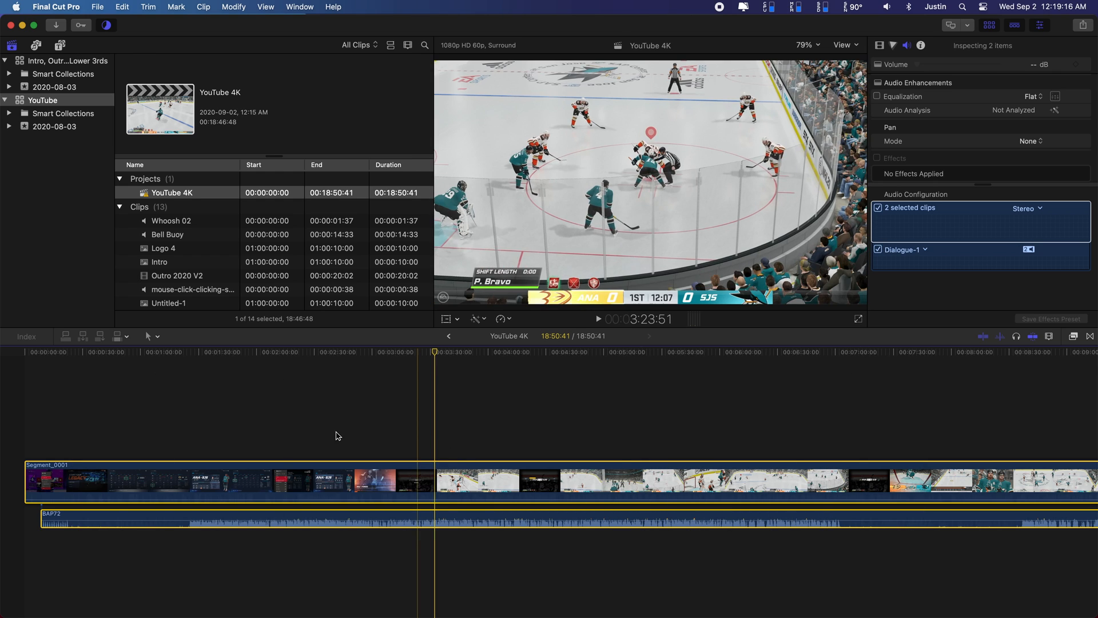
left_click_drag(297, 413, 544, 541)
right_click(543, 549)
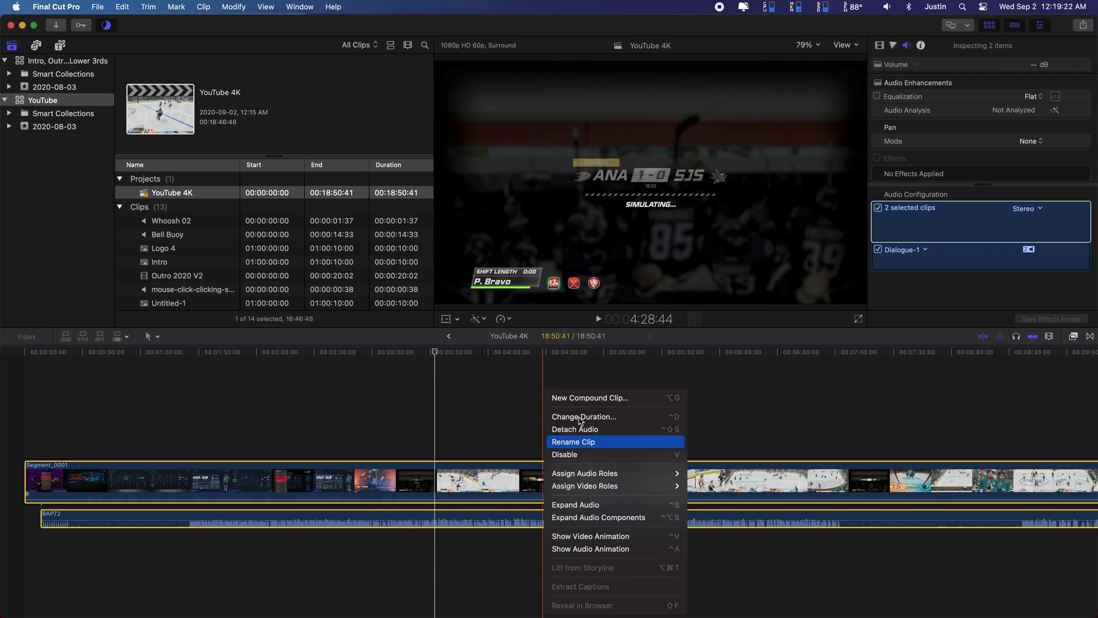
left_click(592, 399)
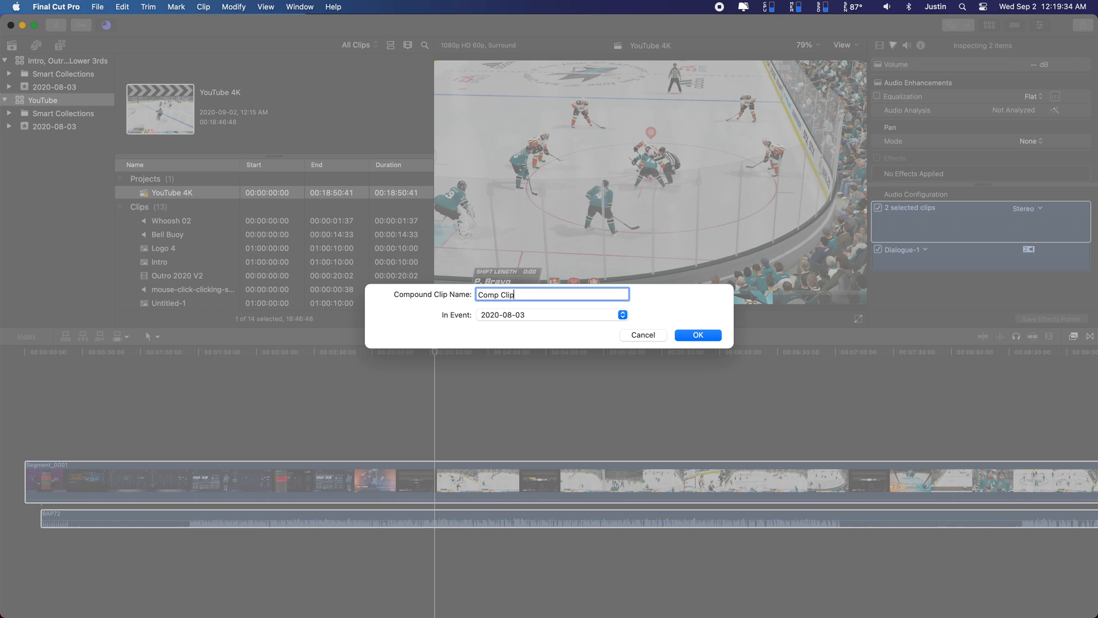
key("Return")
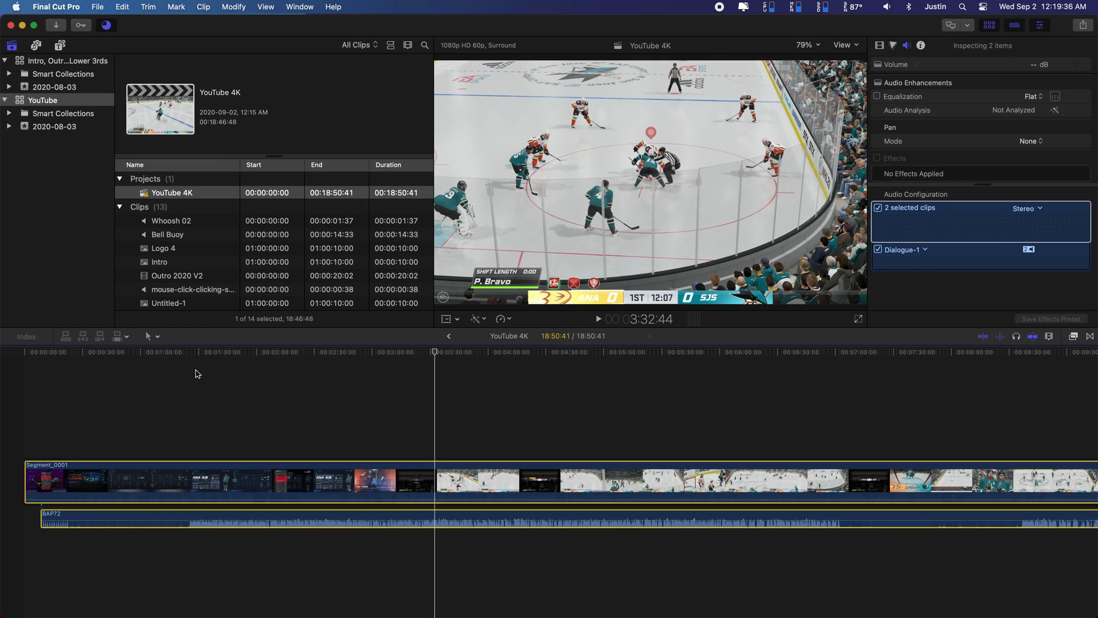
Find Comp Clip 1 in the browser's clip list, open its name for editing and leave it without renaming.
scroll(199, 275, "down", 5)
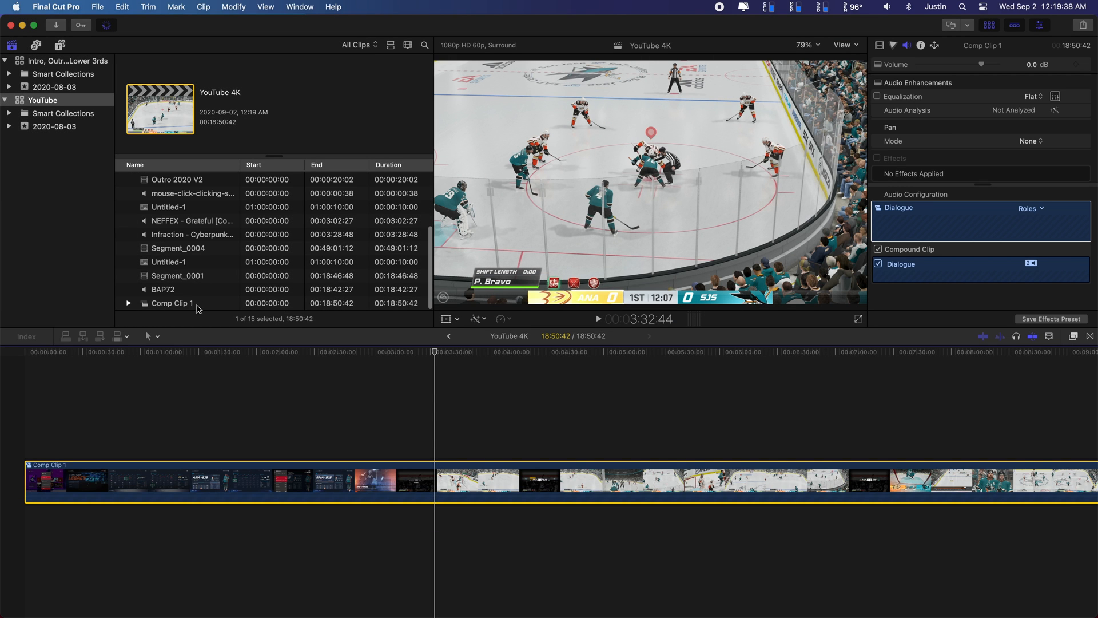
left_click(199, 304)
left_click(338, 424)
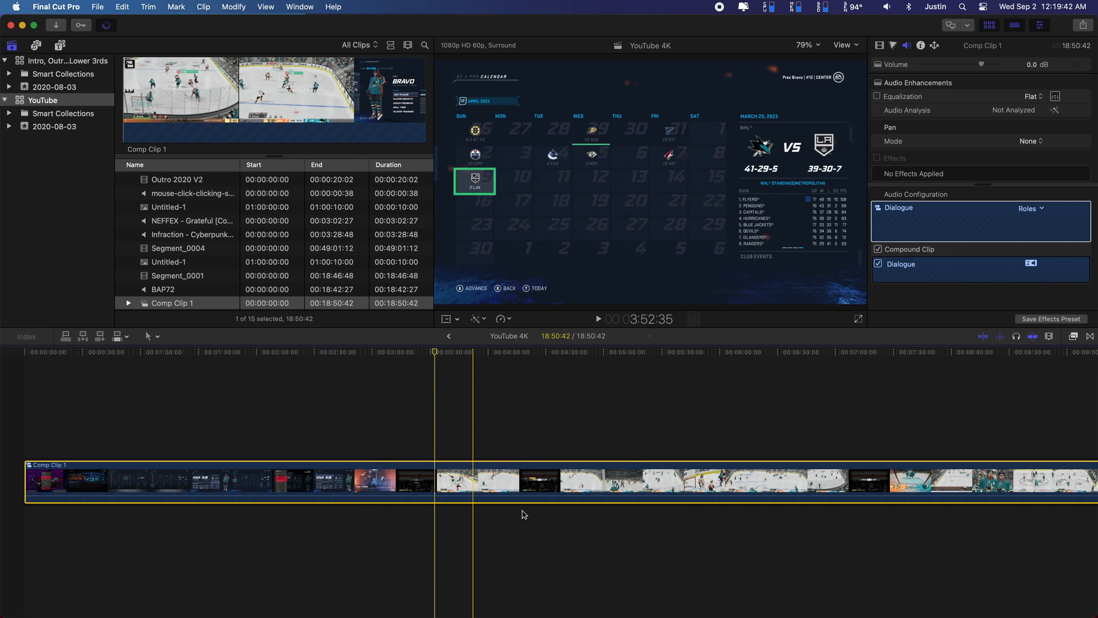
right_click(172, 307)
left_click(164, 306)
left_click(161, 303)
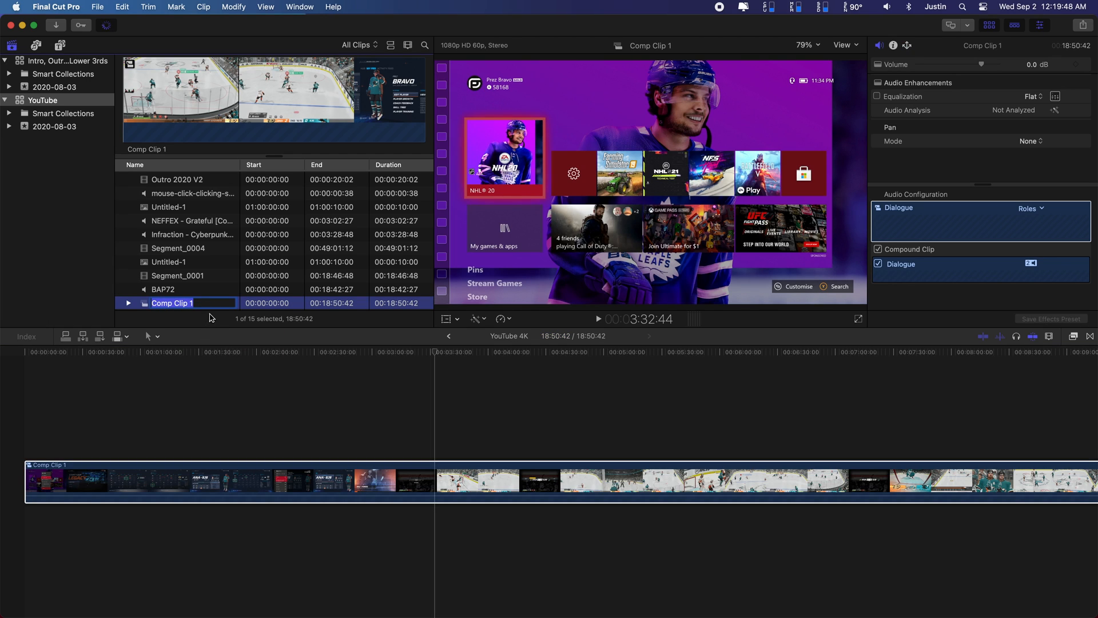
left_click(410, 471)
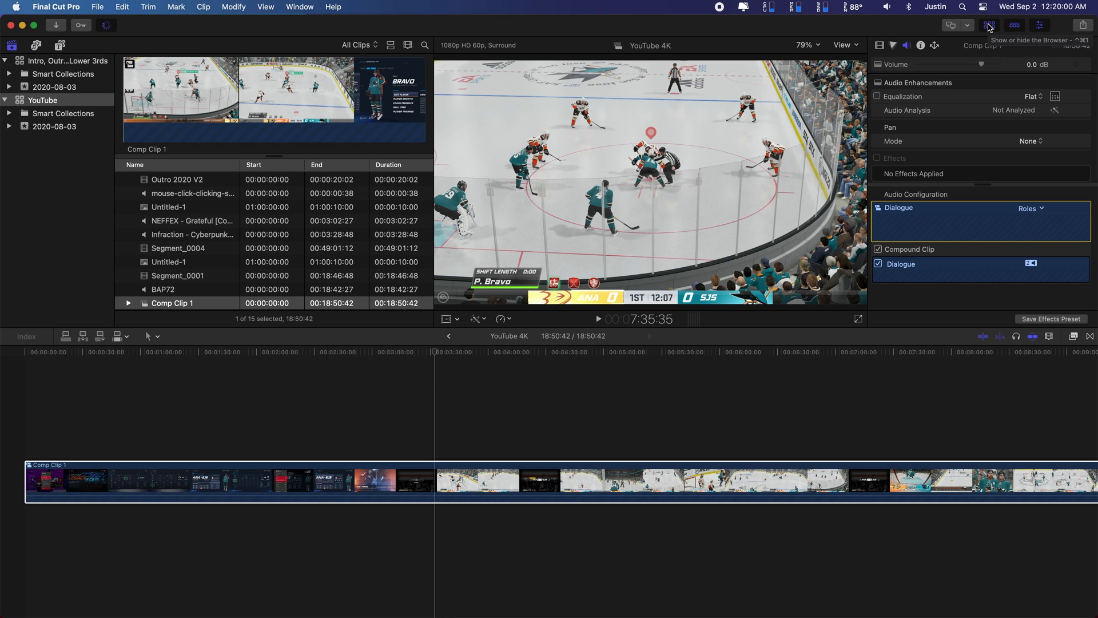
Examine the thumbnails and audio waveform of Comp Clip 1 along the timeline, with the playhead at about 00:01:13:46.
left_click(529, 478)
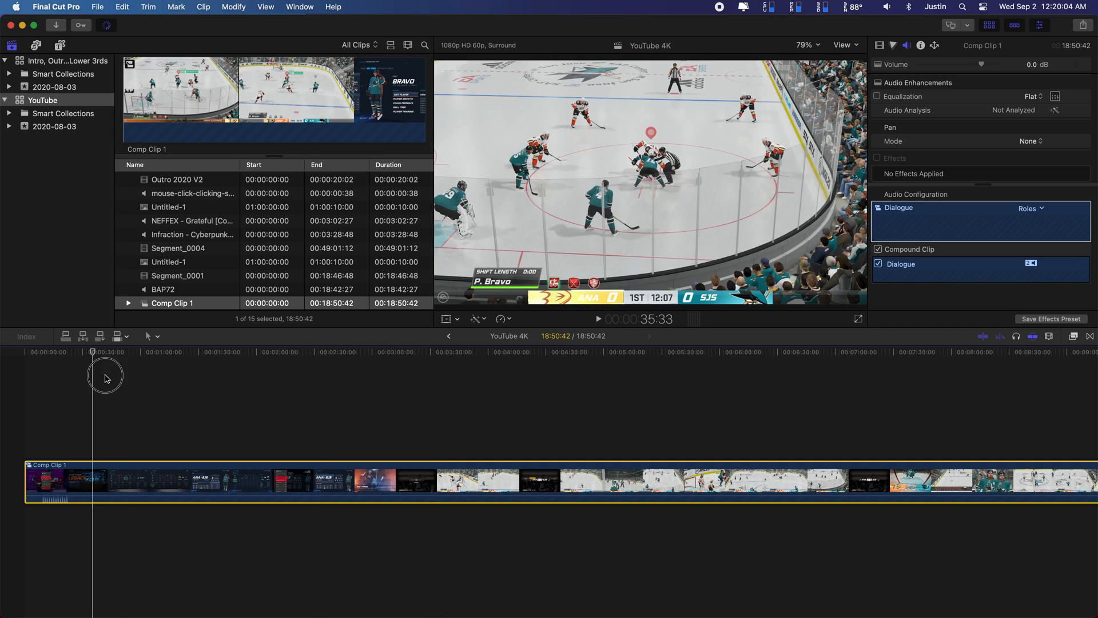
left_click(167, 374)
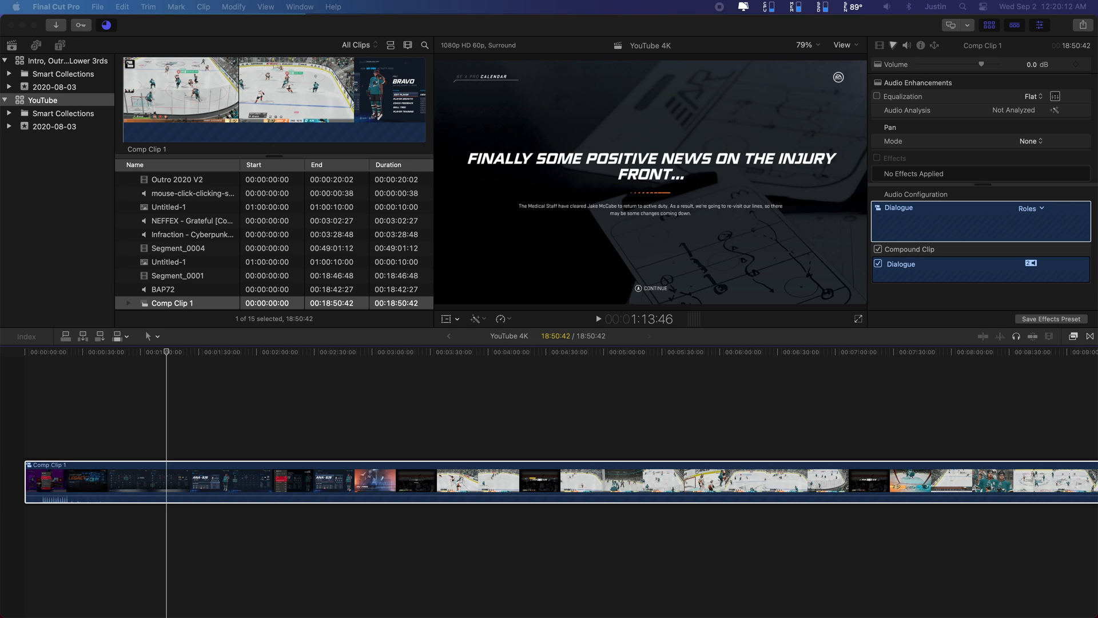
left_click(319, 502)
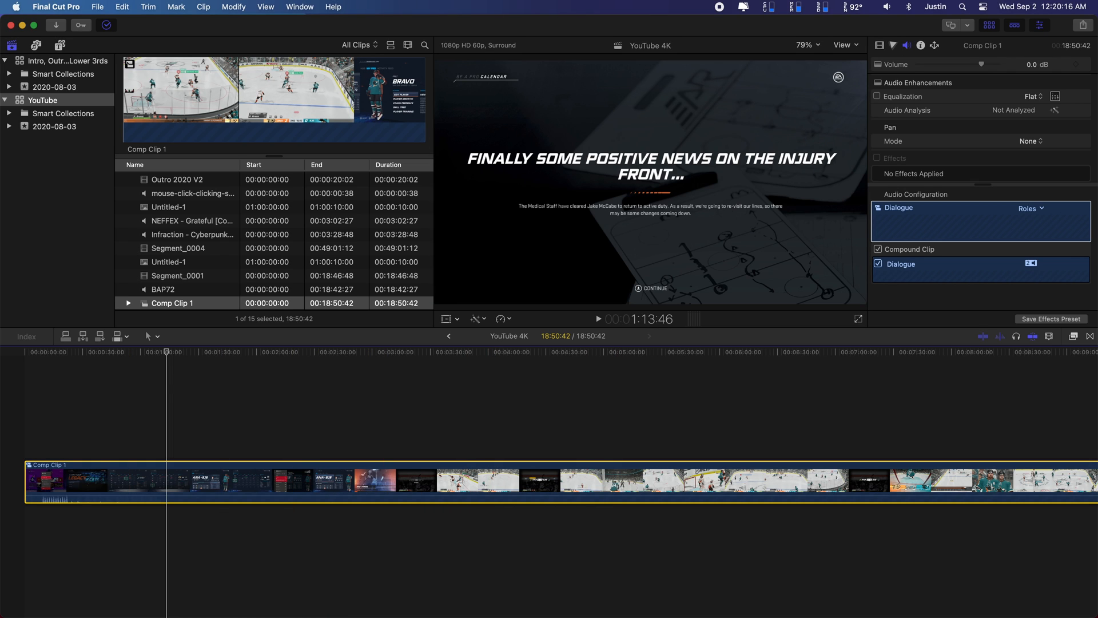
scroll(343, 473, "right", 5)
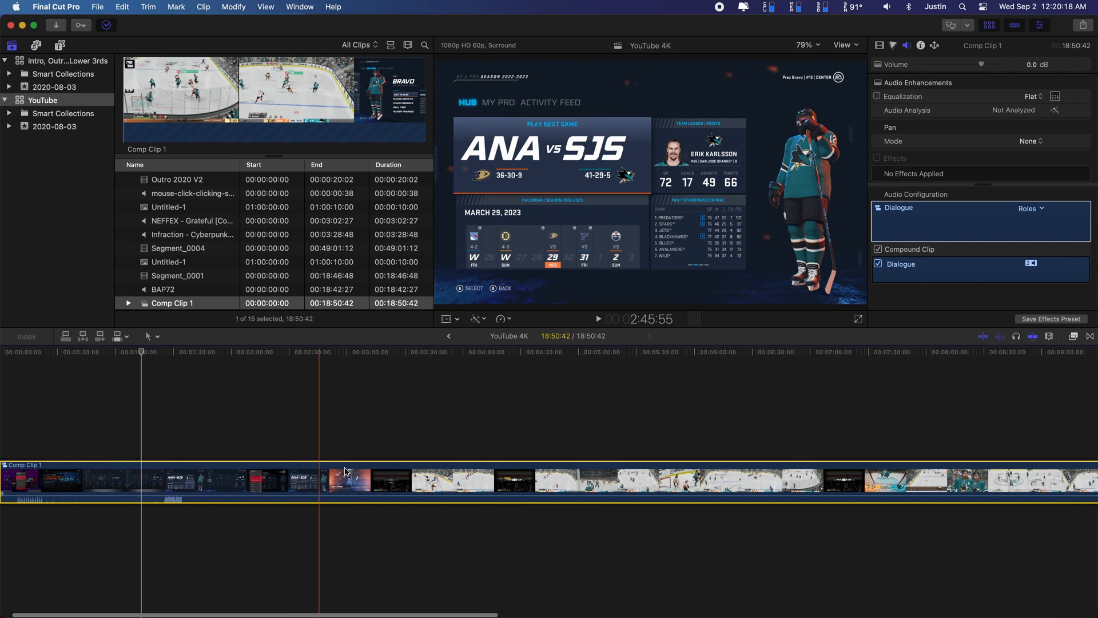
scroll(166, 481, "left", 5)
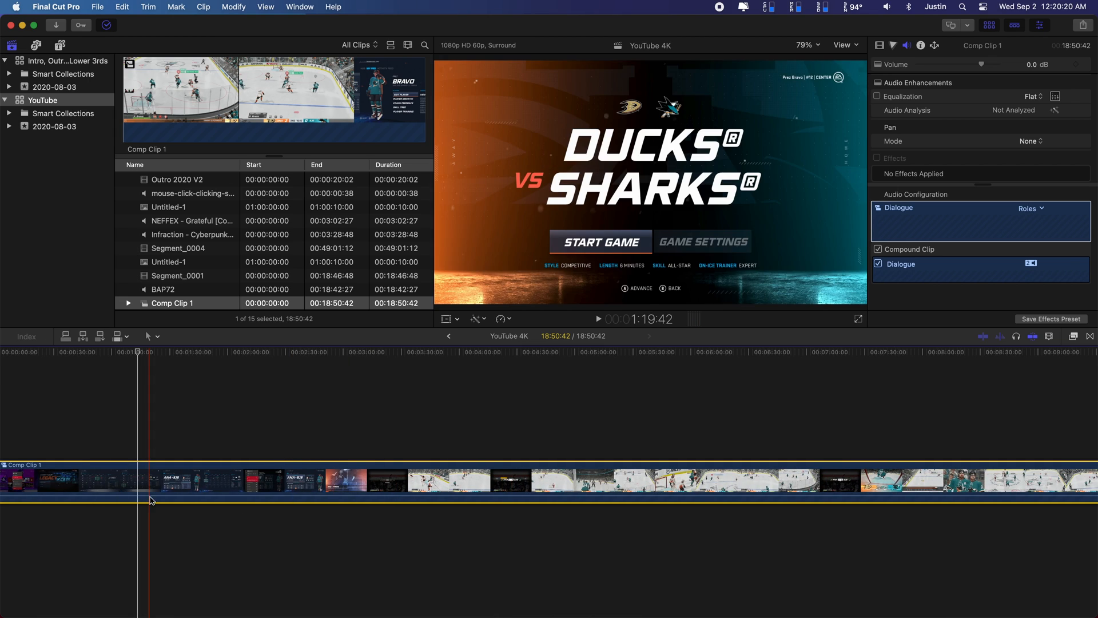
key("super+minus")
key("super+minus")
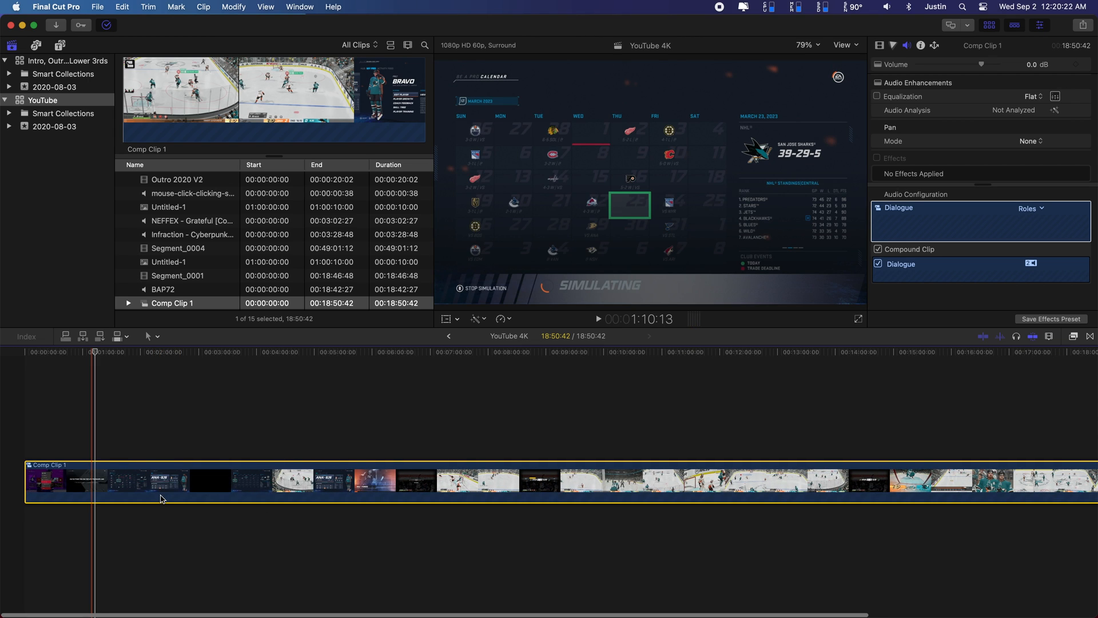
key("super+equal")
key("super+equal")
key("shift+z")
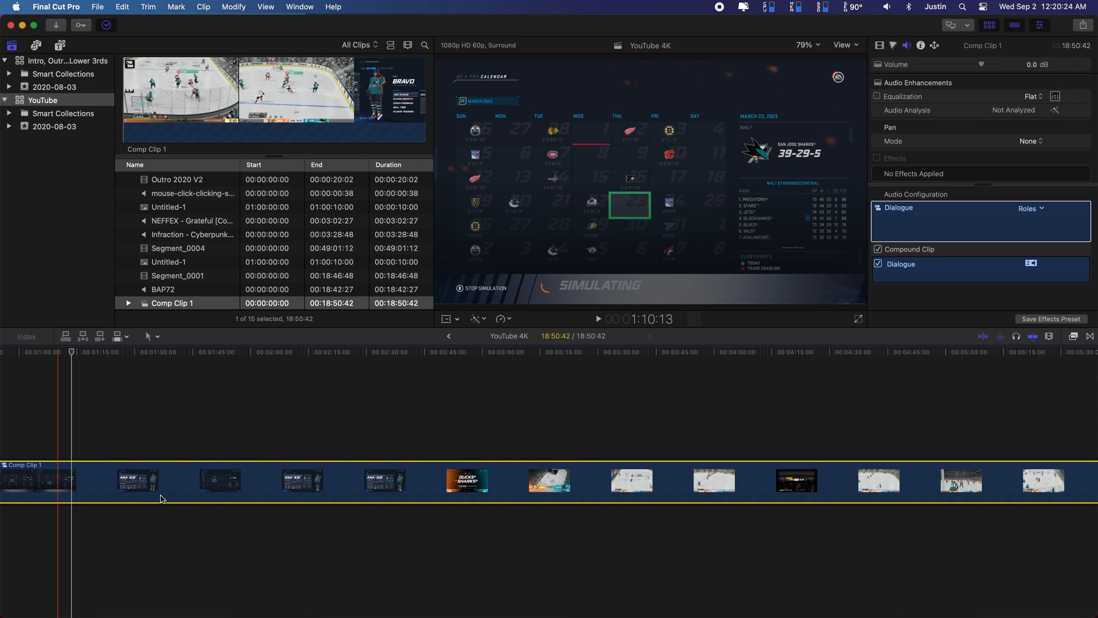
Render the entire YouTube 4K project and check the progress of the background tasks.
left_click(204, 7)
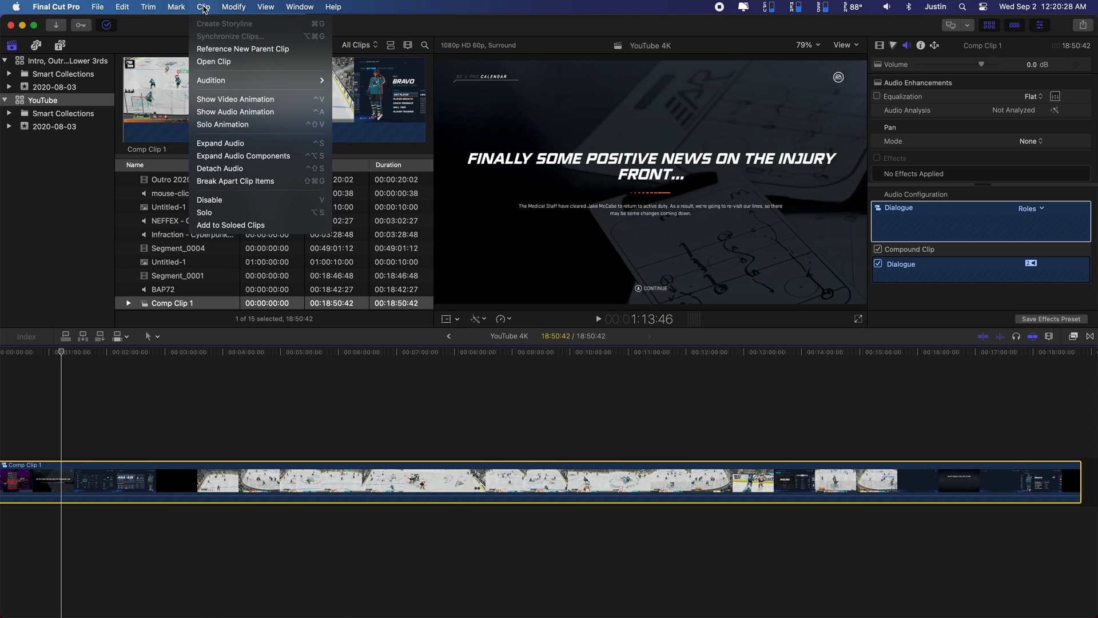
mouse_move(231, 8)
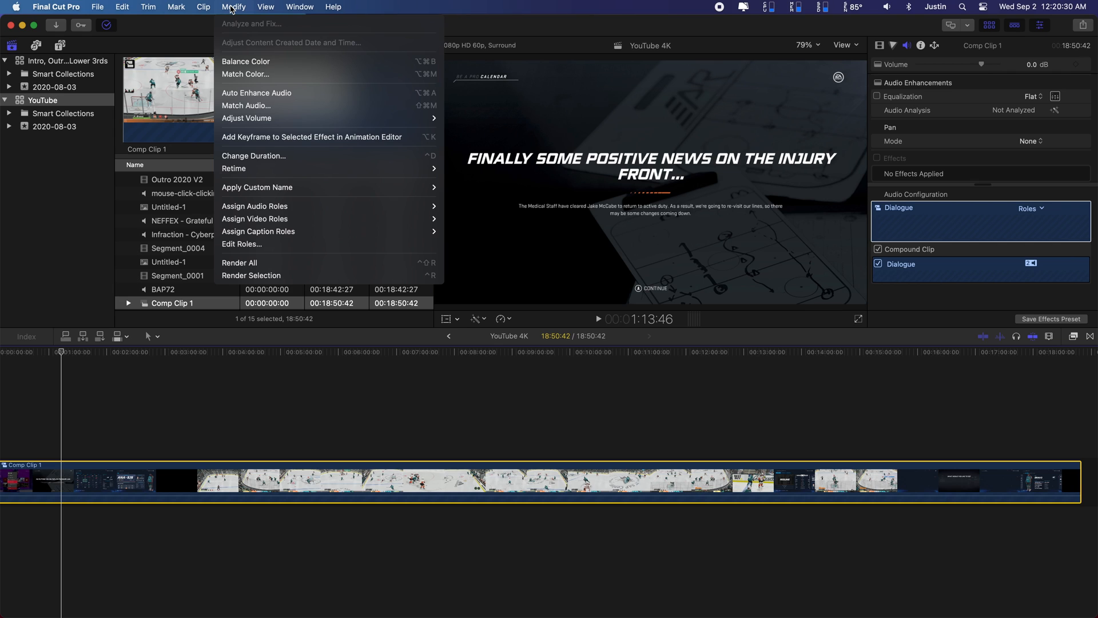
mouse_move(313, 5)
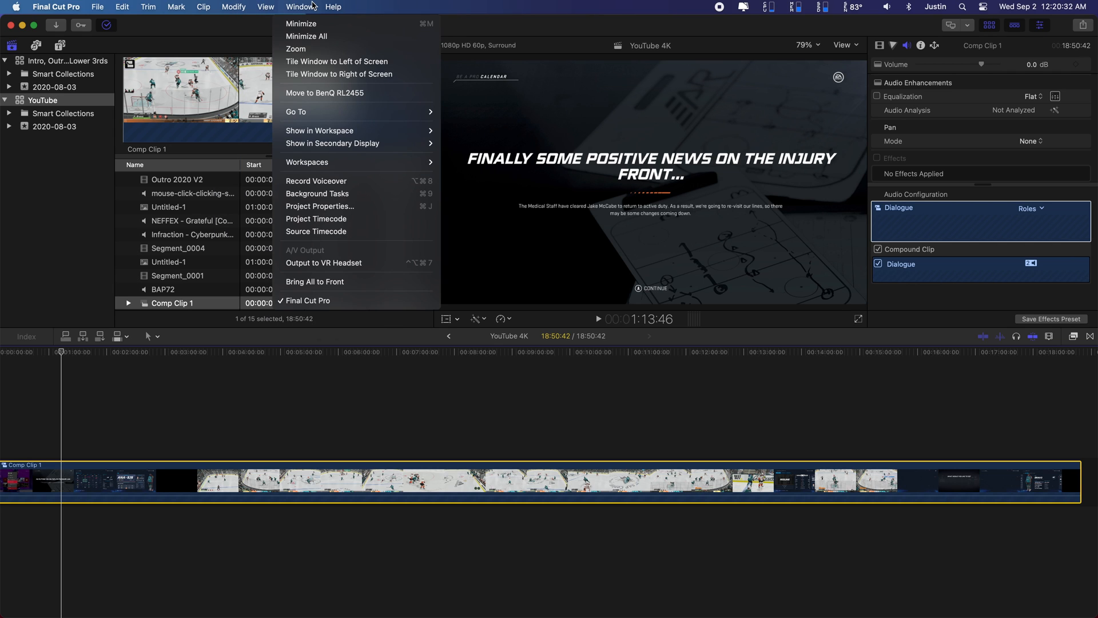
mouse_move(152, 4)
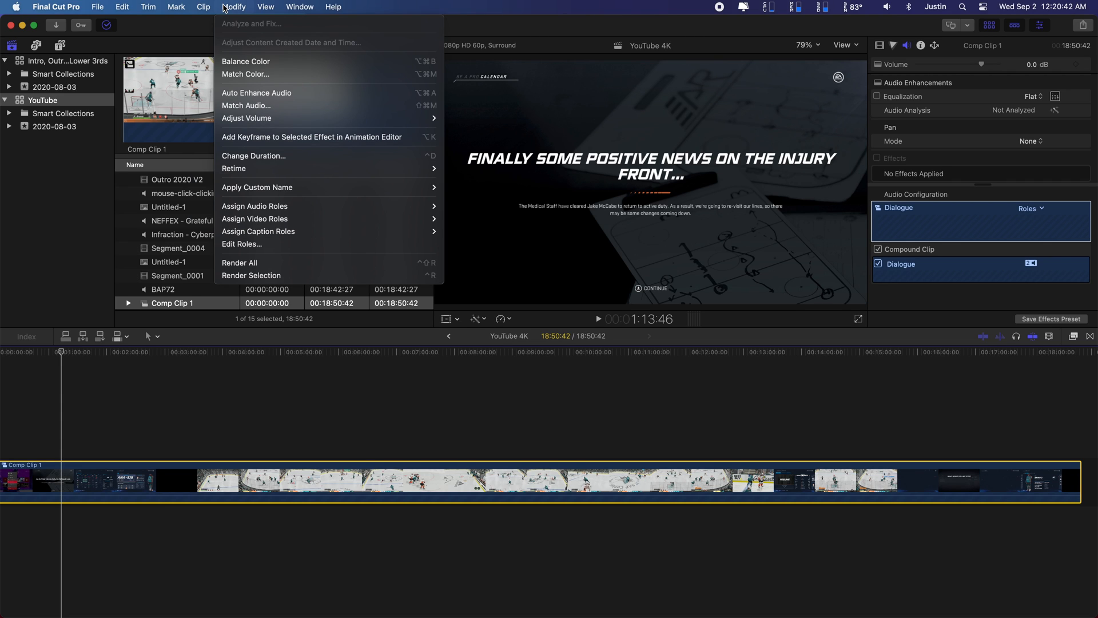
left_click(249, 265)
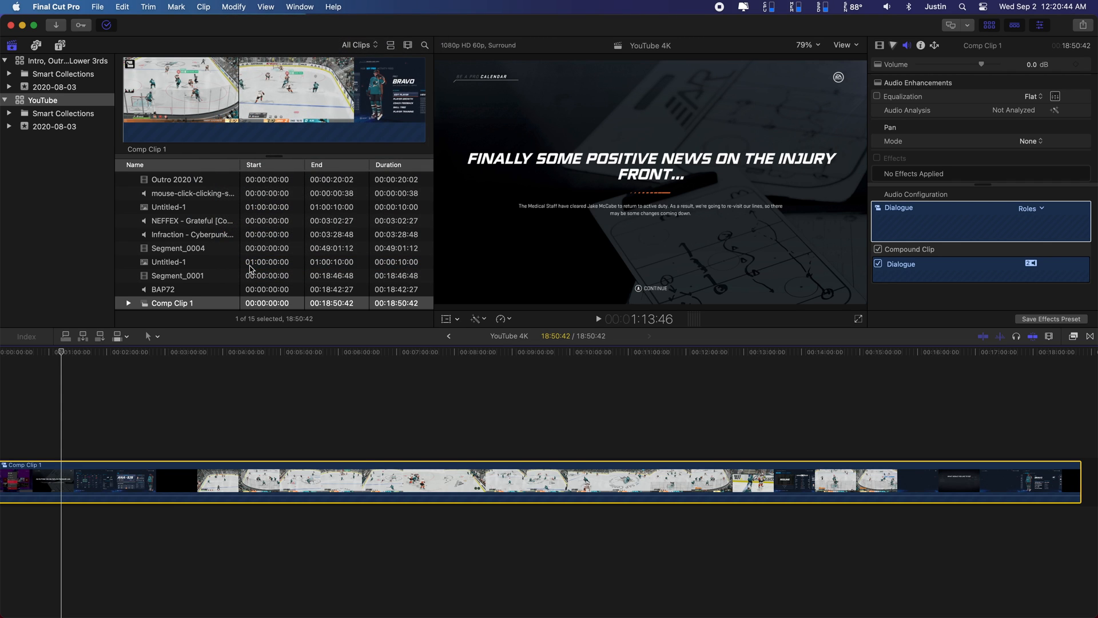
scroll(172, 411, "left", 2)
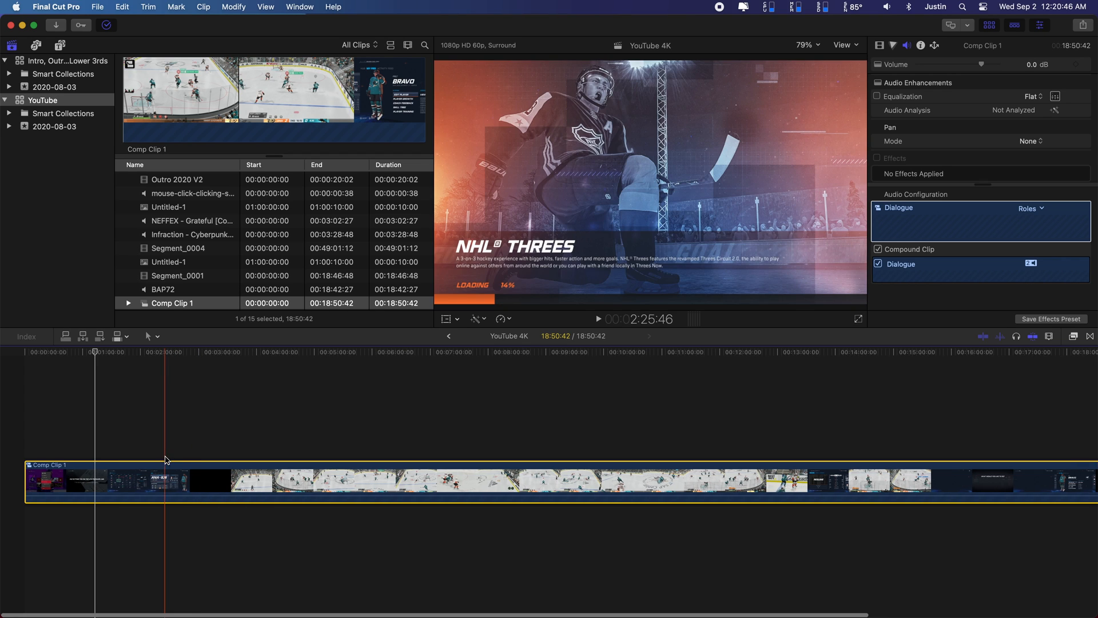
left_click(107, 27)
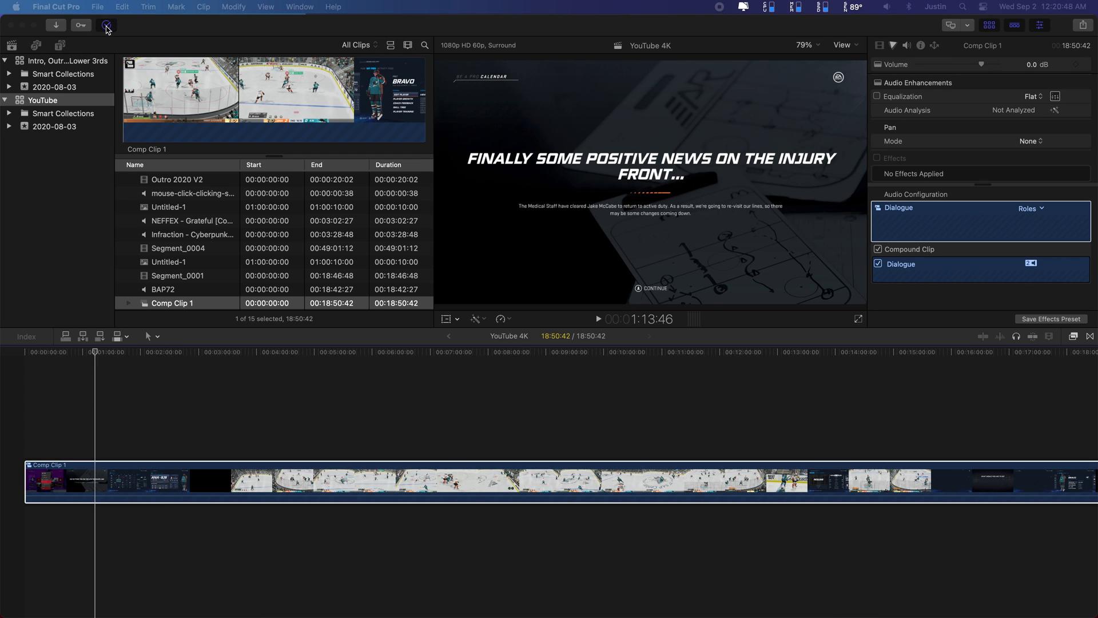
left_click(199, 472)
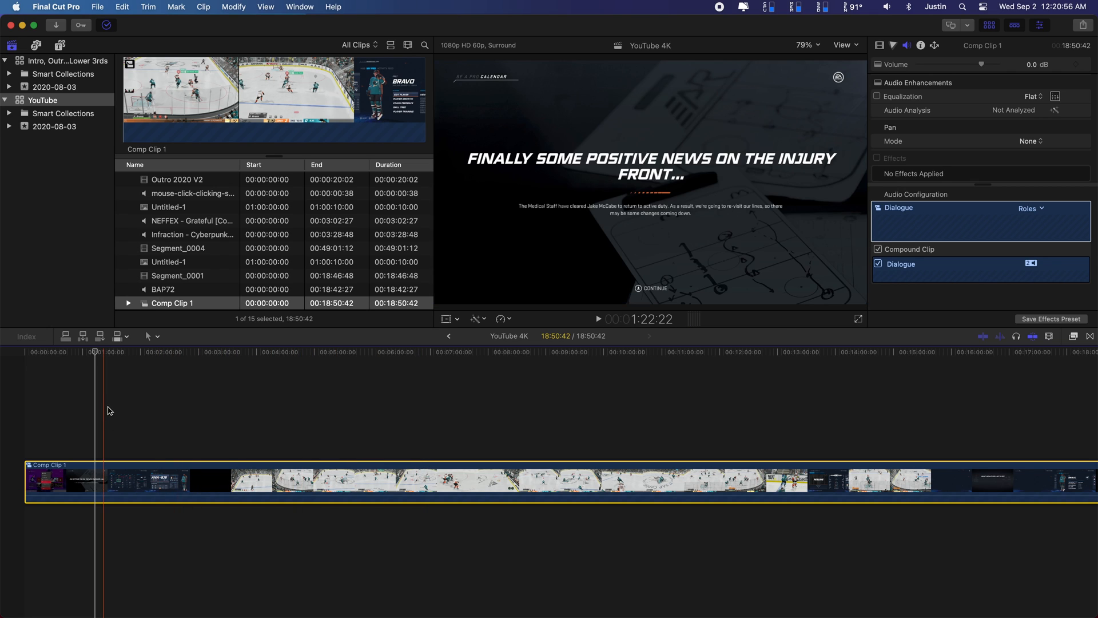
Split Comp Clip 1 at about 00:00:35:24, where the commentary waveform begins, and delete the quiet opening segment.
key("super+equal")
key("super+equal")
key("super+equal")
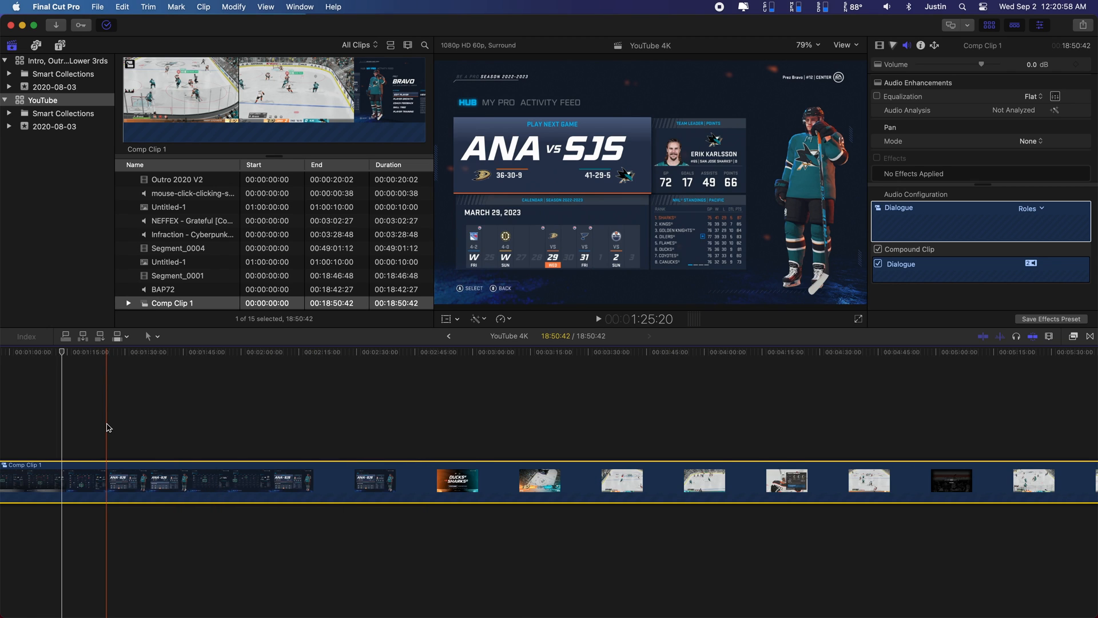
scroll(702, 471, "left", 5)
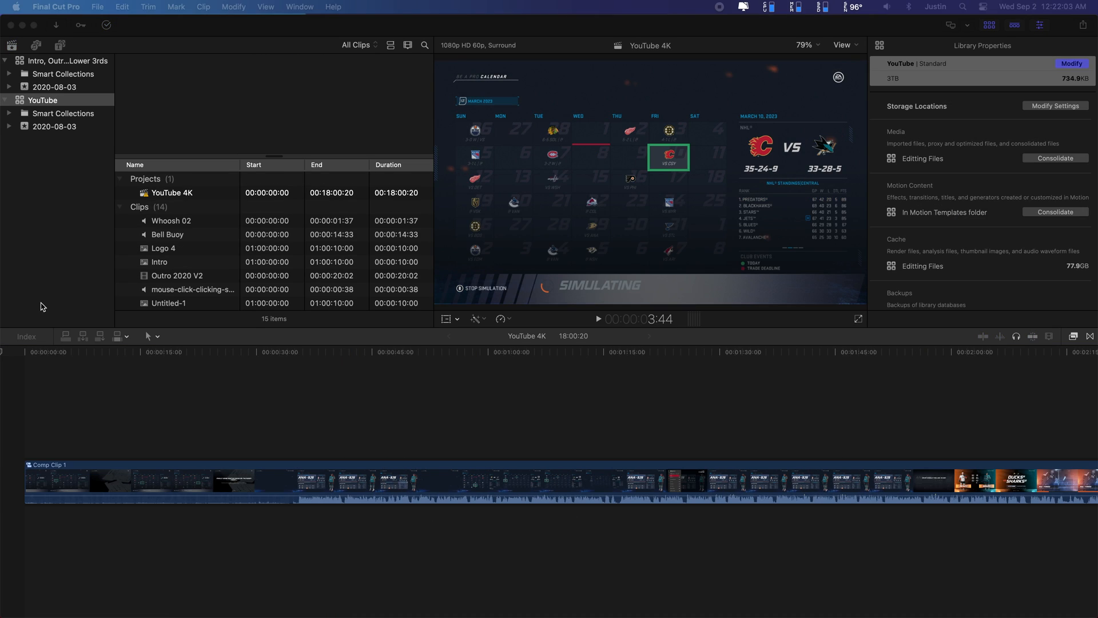
left_click(300, 425)
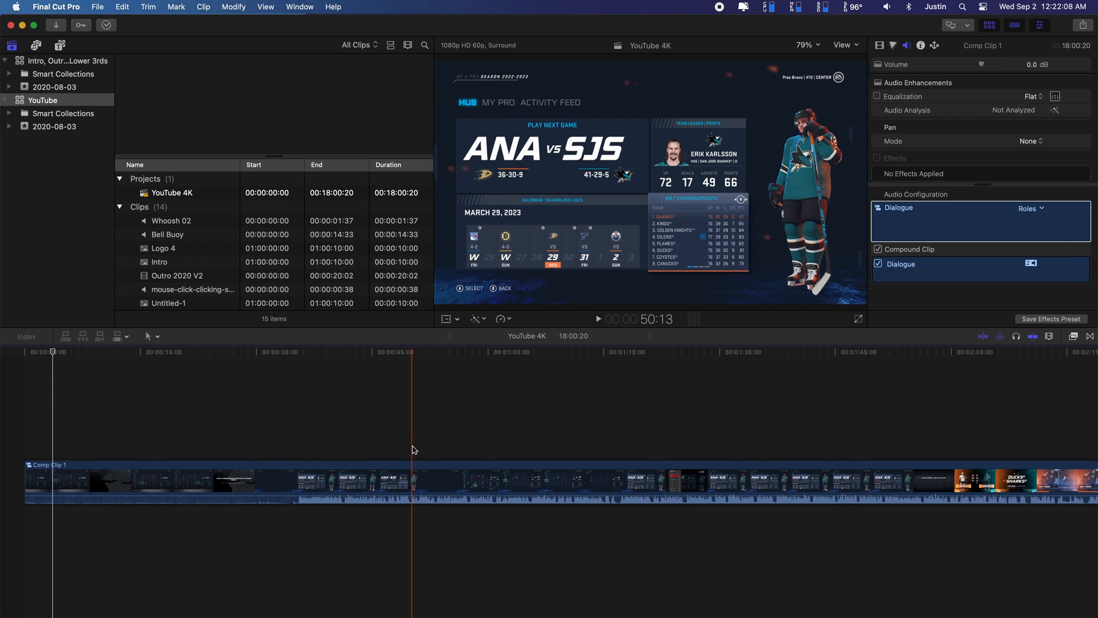
key("b")
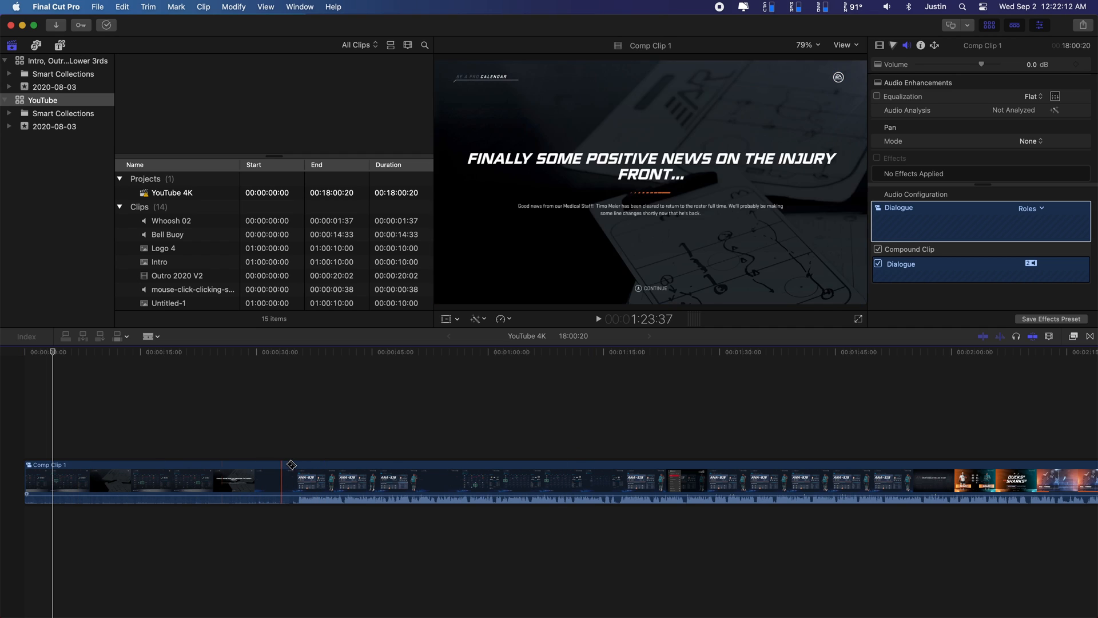
left_click(298, 481)
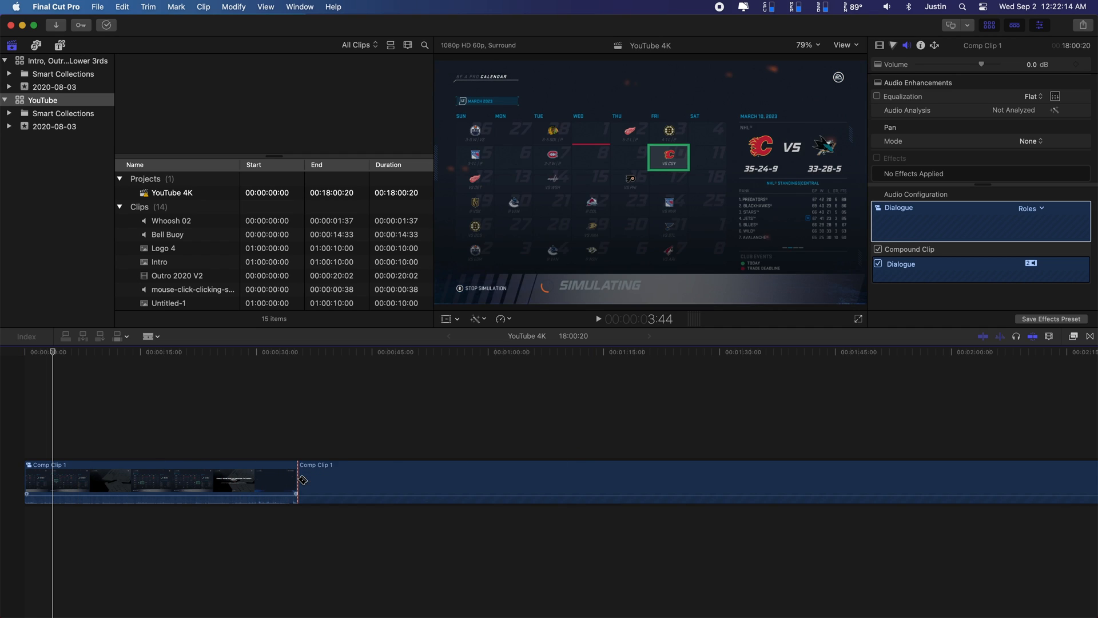
key("a")
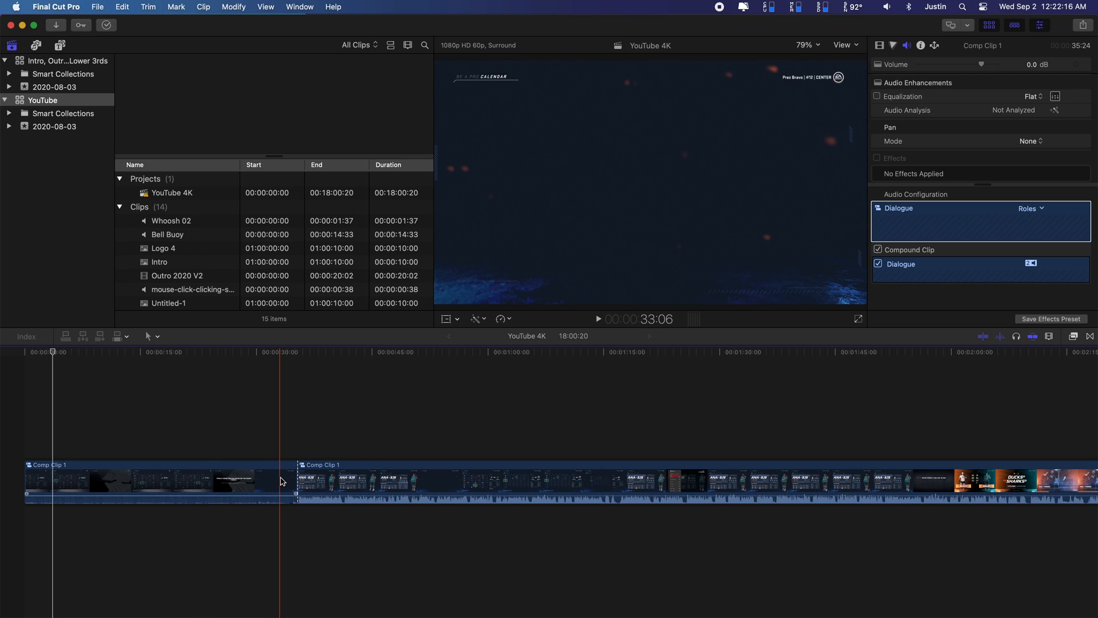
key("Delete")
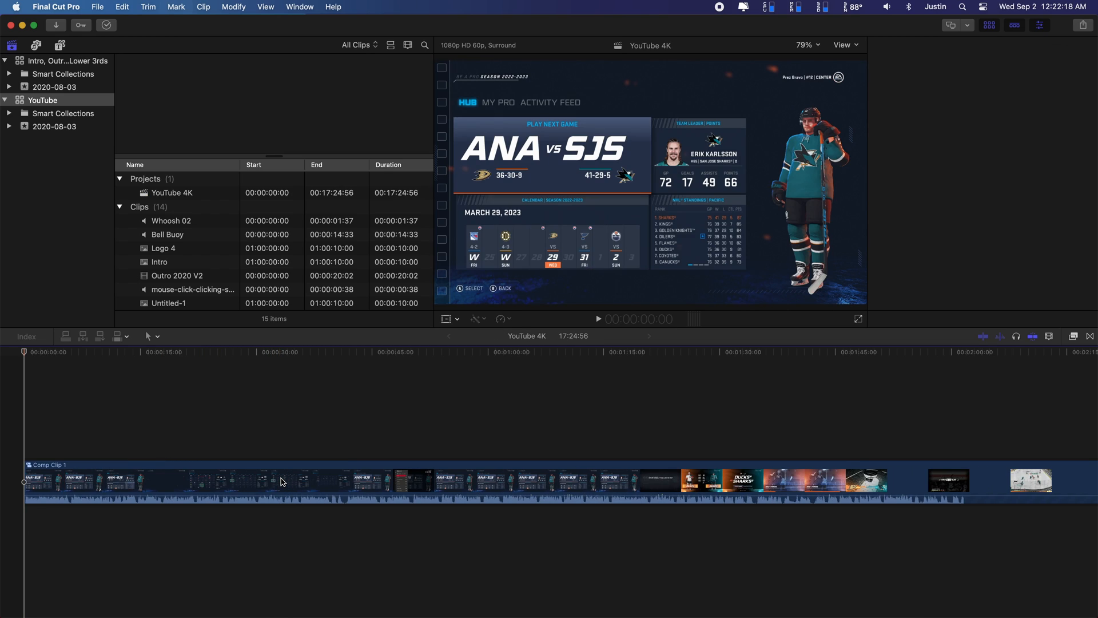
Examine the trimmed Comp Clip 1's audio waveform along the timeline and check the status of the background tasks.
key("super+minus")
key("super+minus")
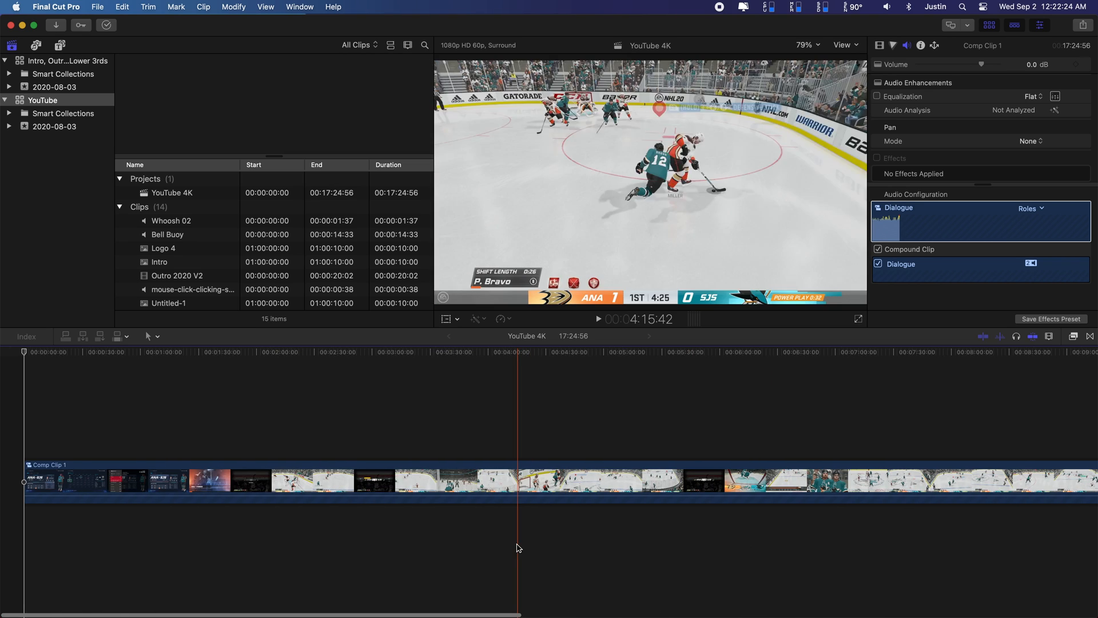
scroll(107, 529, "right", 5)
scroll(107, 529, "left", 5)
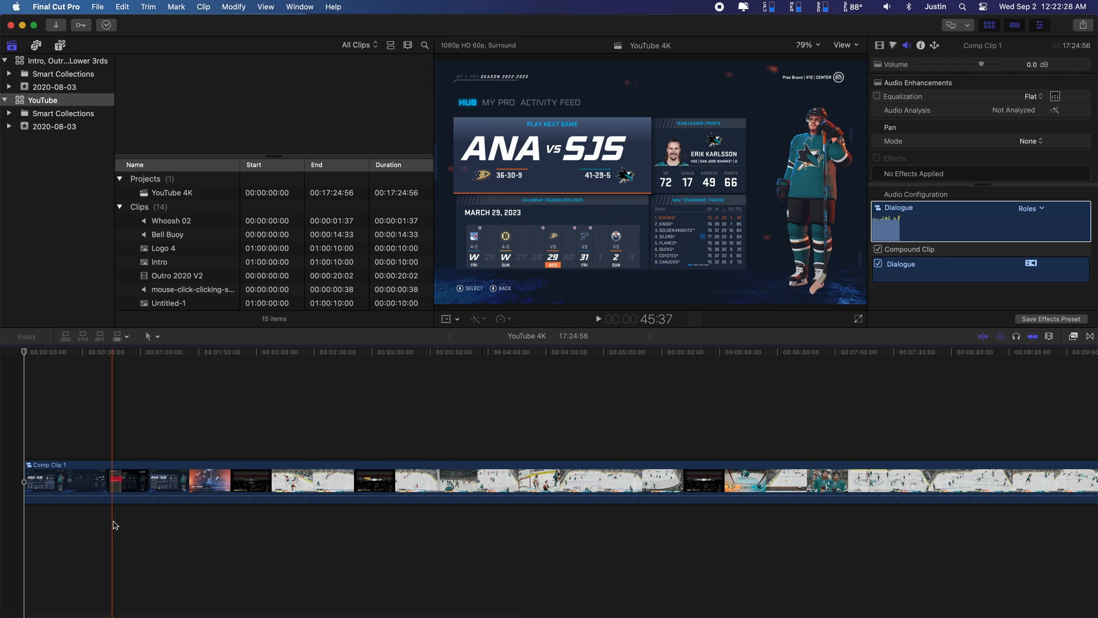
left_click(184, 501)
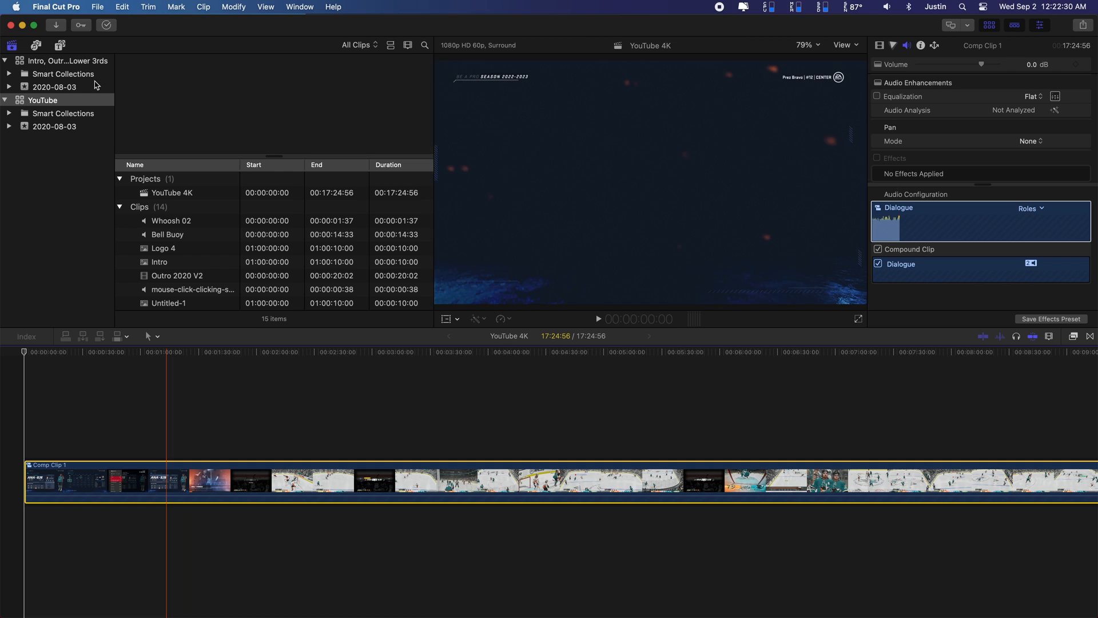
left_click(106, 25)
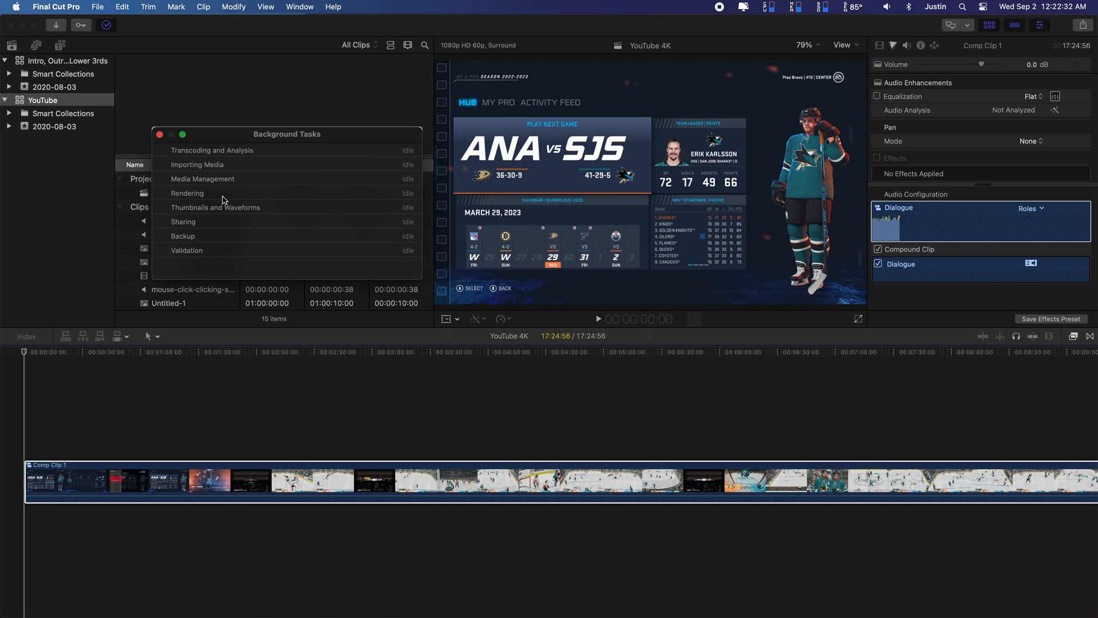
left_click(160, 135)
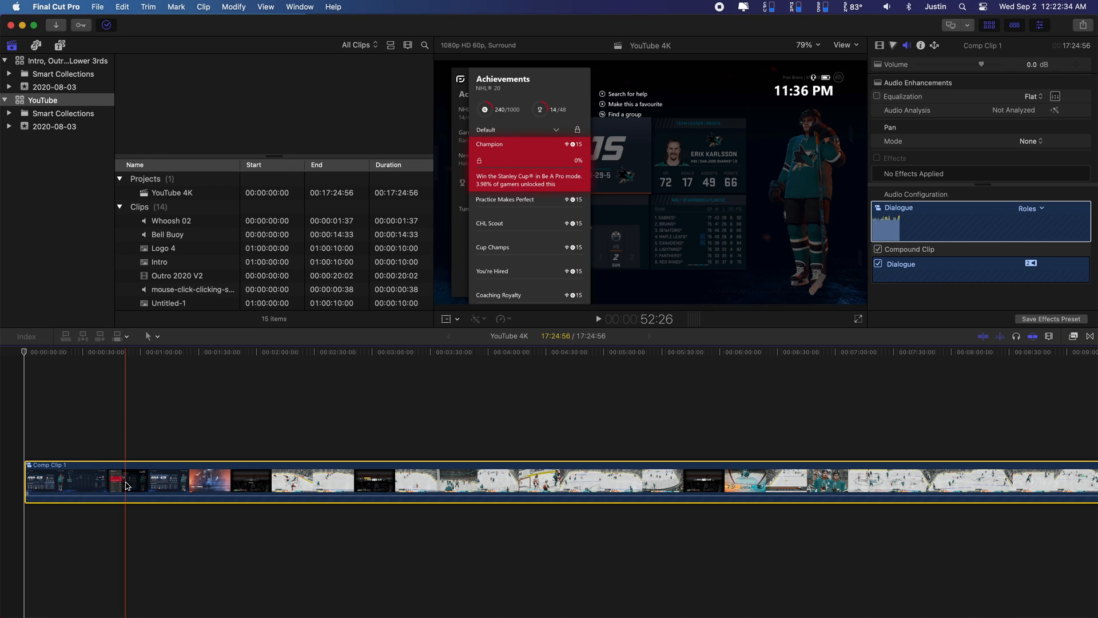
scroll(473, 490, "right", 3)
scroll(473, 490, "right", 6)
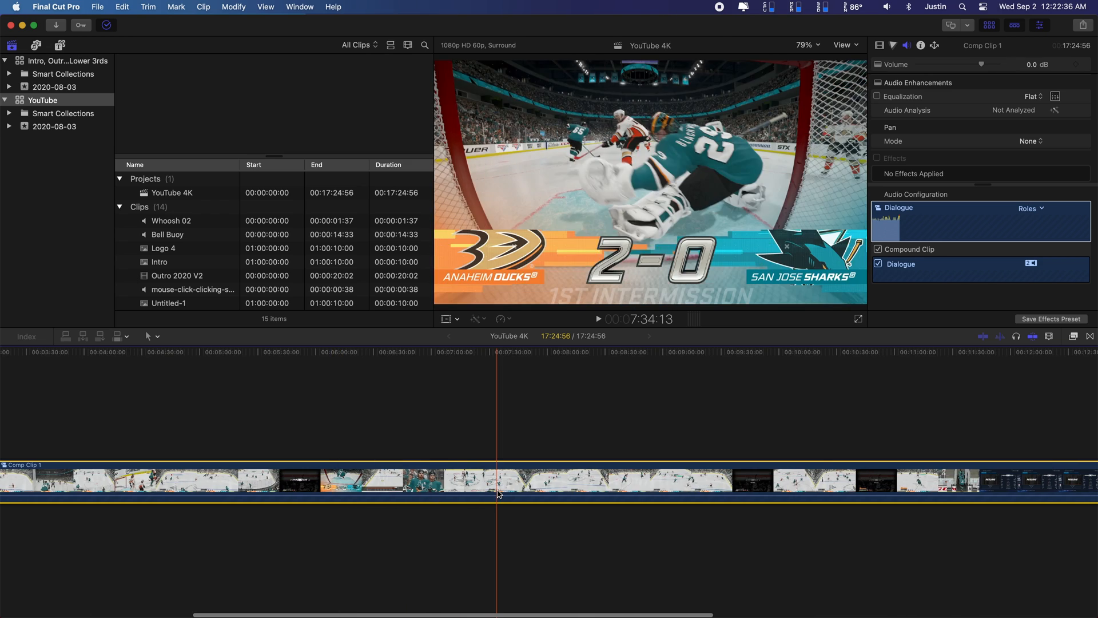
scroll(498, 494, "left", 9)
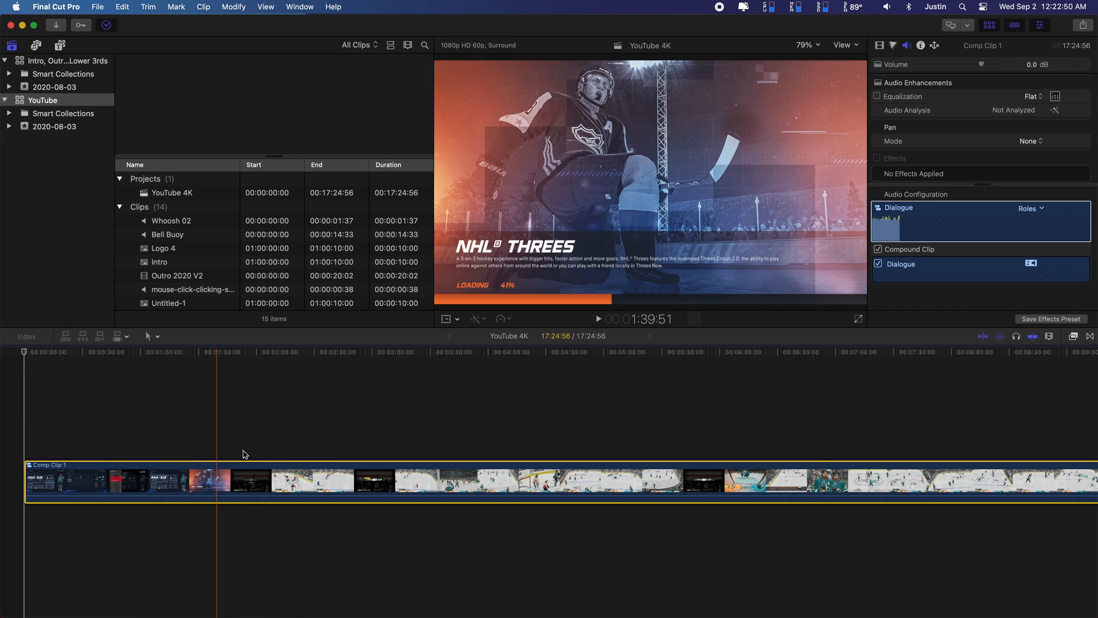
Try to quit Final Cut Pro normally, and quit Google Chrome as well.
key("super+q")
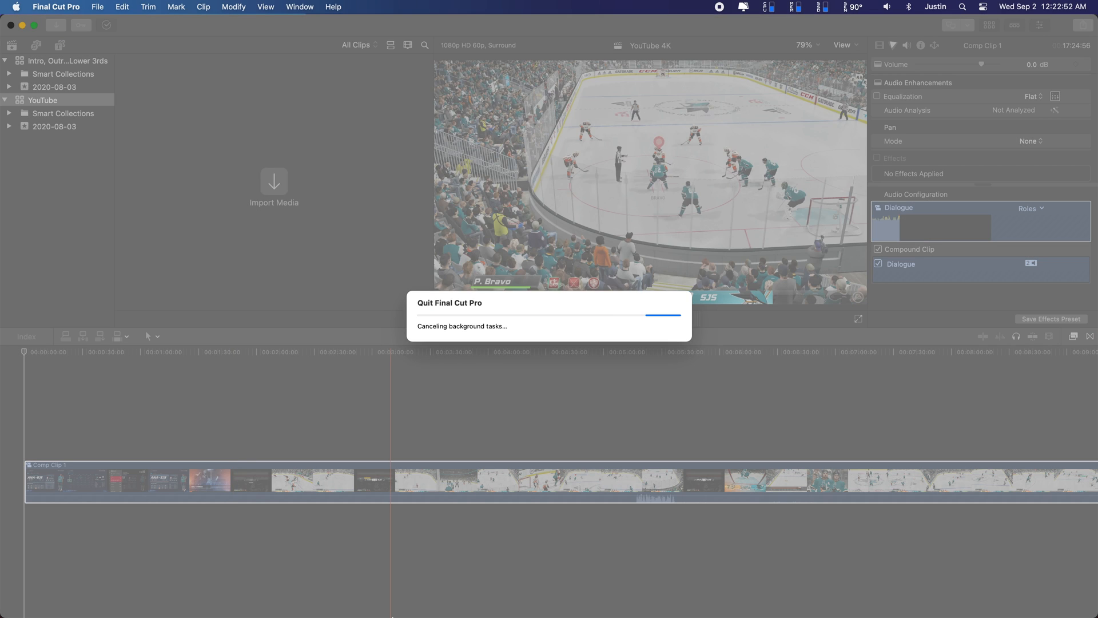
right_click(408, 607)
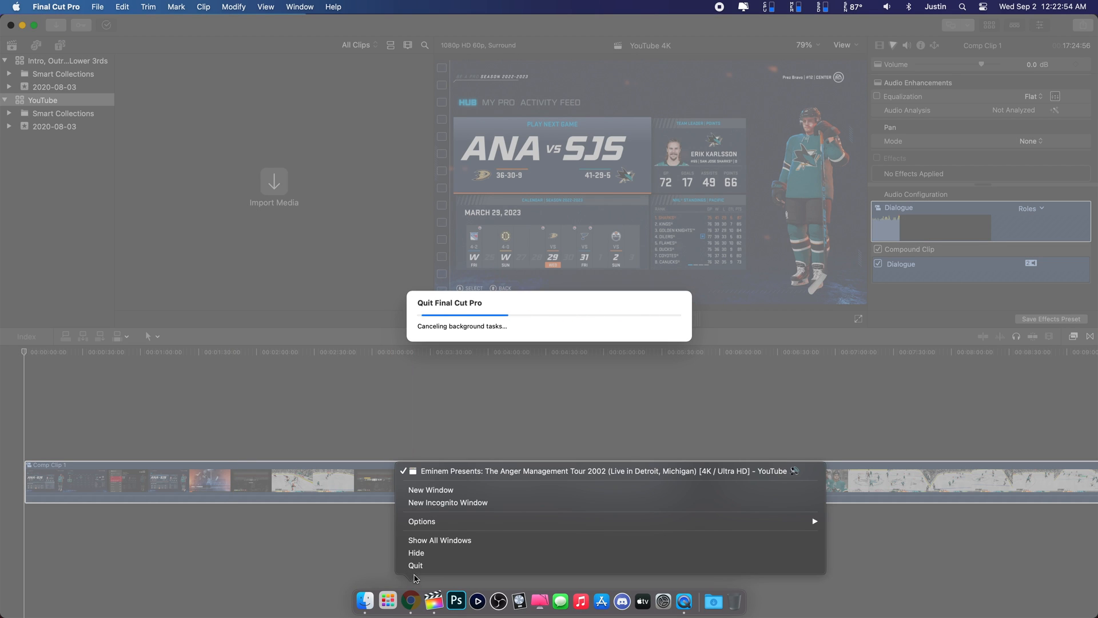
left_click(412, 566)
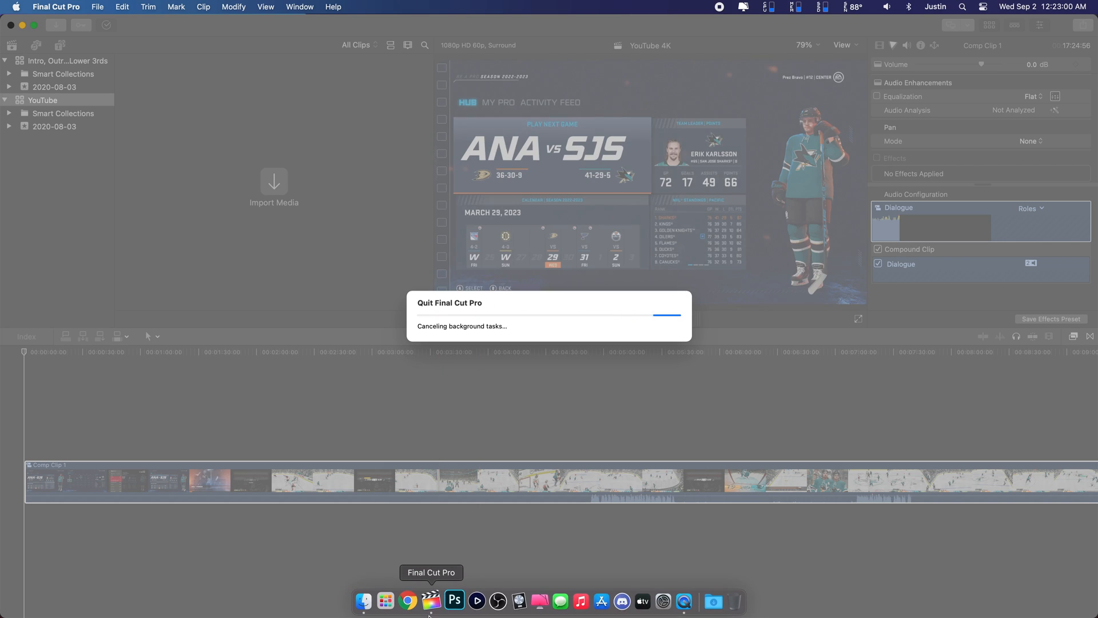
right_click(433, 608)
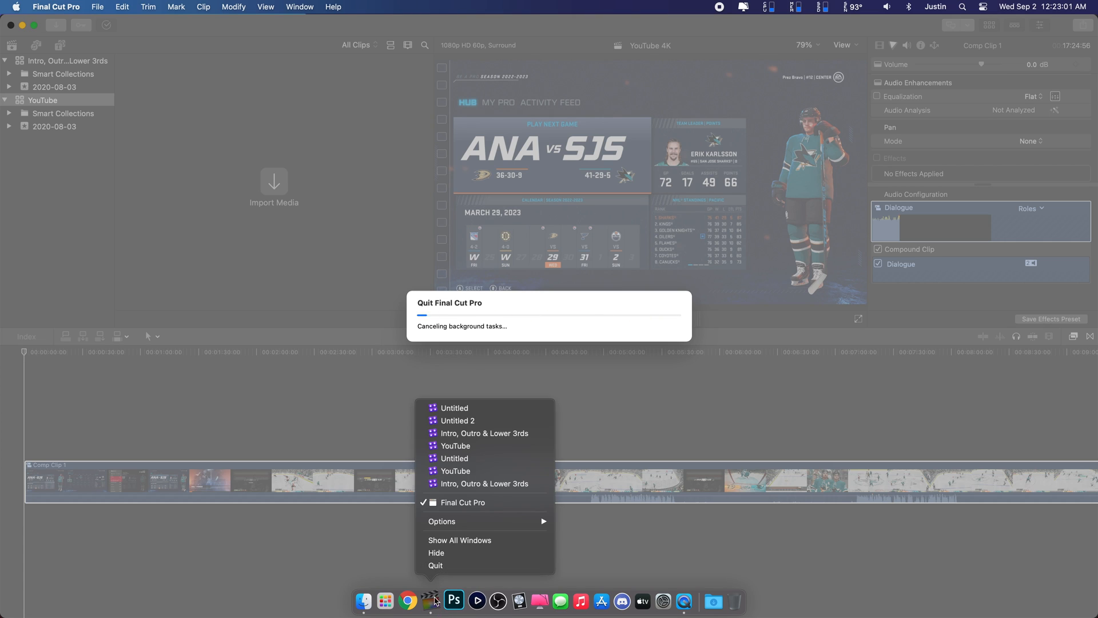
left_click(439, 566)
Force quit Final Cut Pro and relaunch it with the YouTube 4K project.
left_click(8, 6)
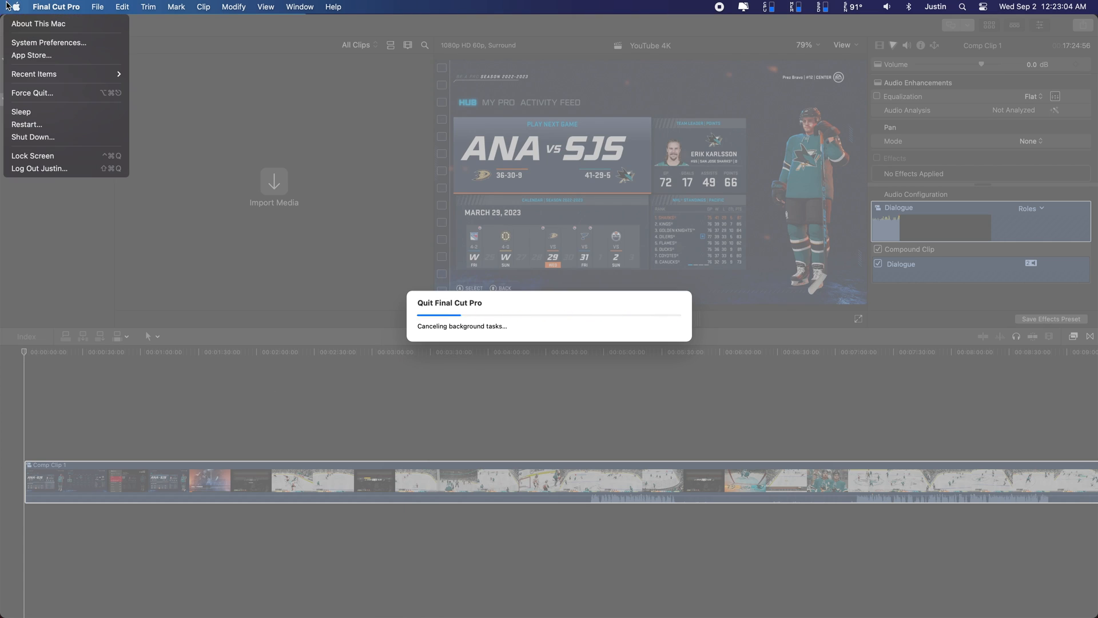
left_click(38, 94)
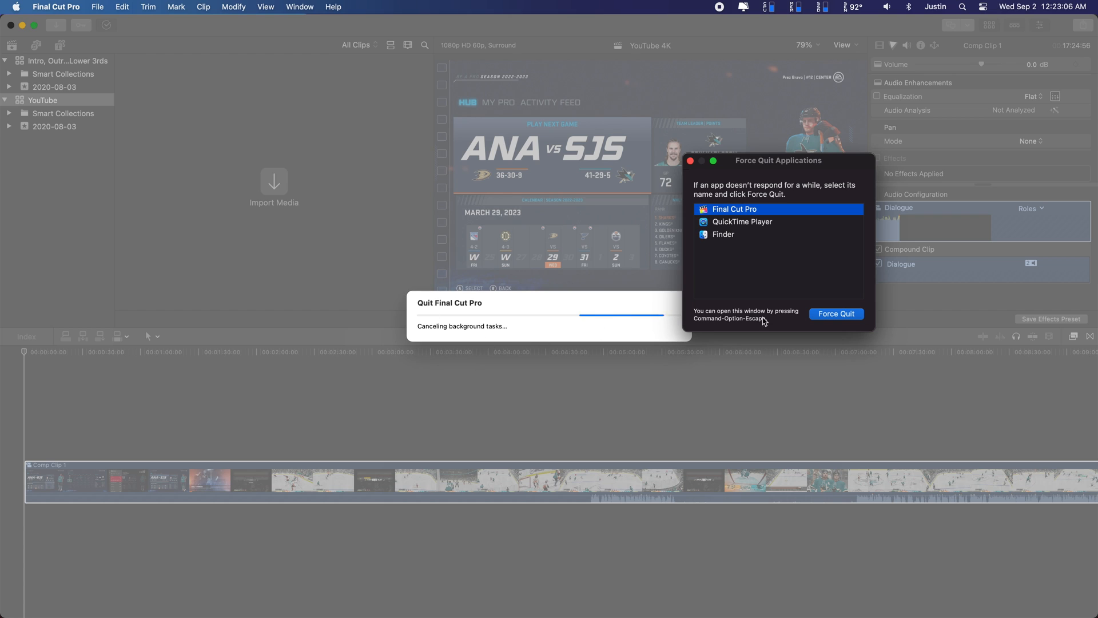
left_click(835, 314)
left_click(849, 258)
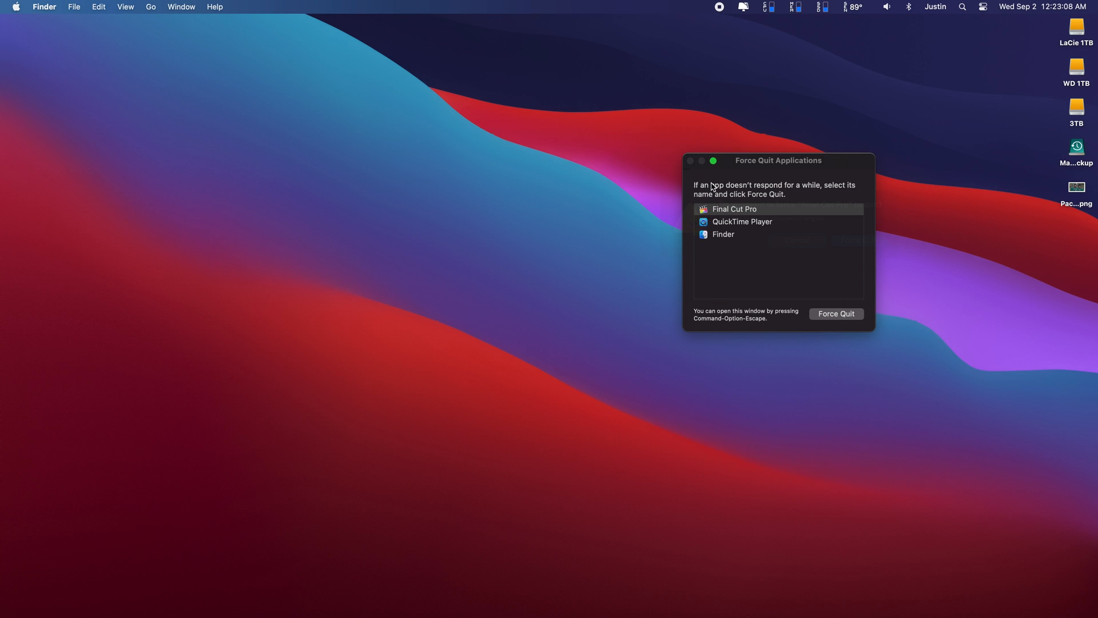
left_click(691, 160)
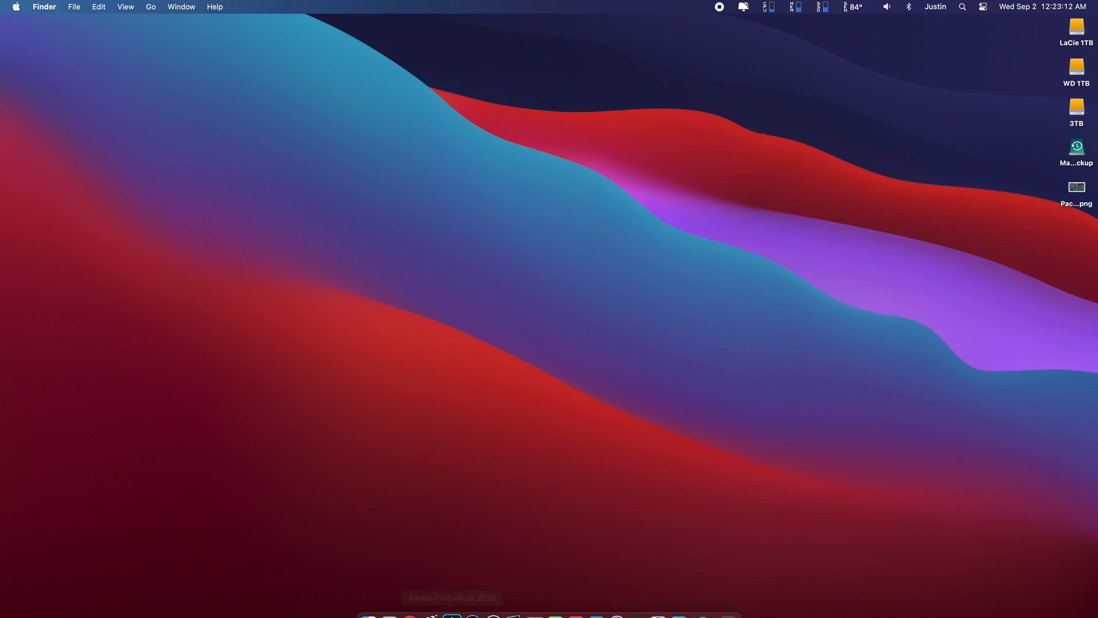
left_click(432, 602)
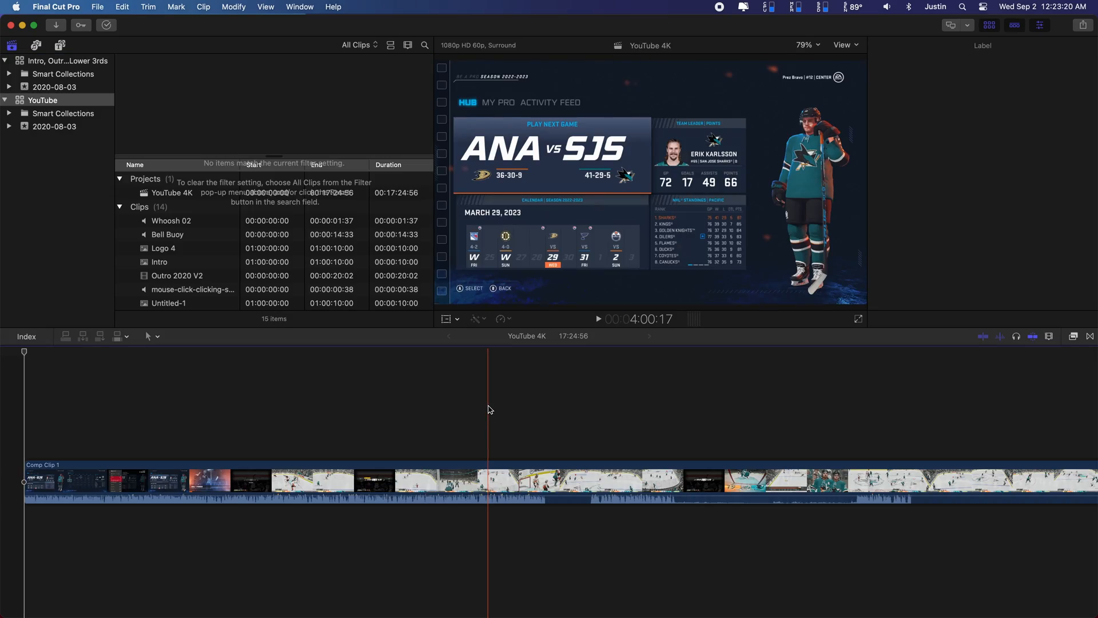
Blade Comp Clip 1 at about 00:05:37:47 and again where the loud commentary waveform resumes, isolating the quiet section between.
key("b")
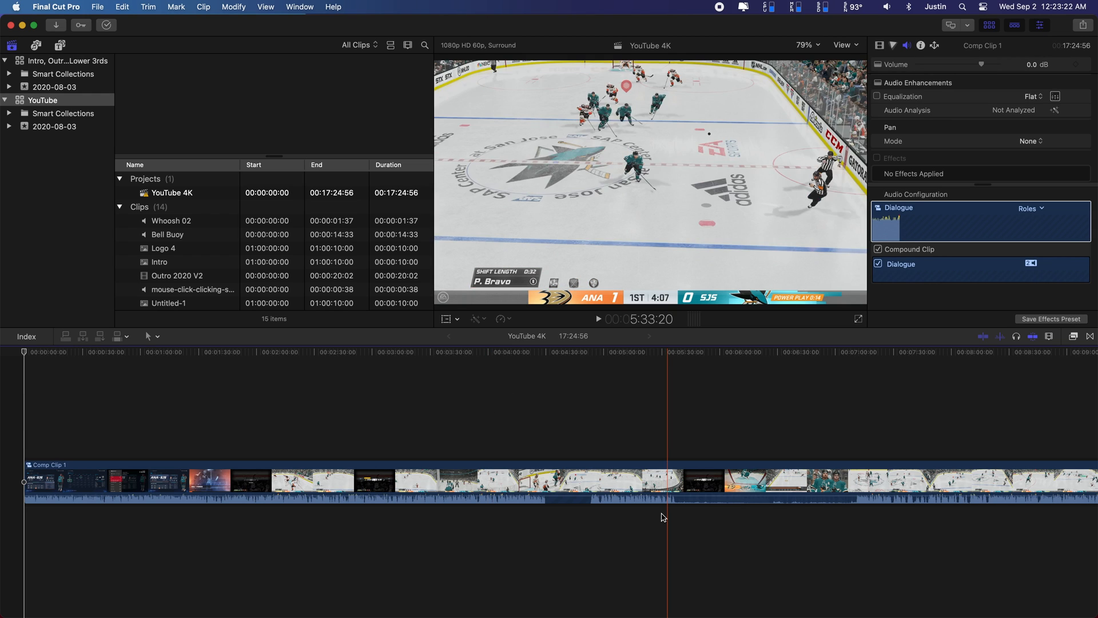
left_click(680, 486)
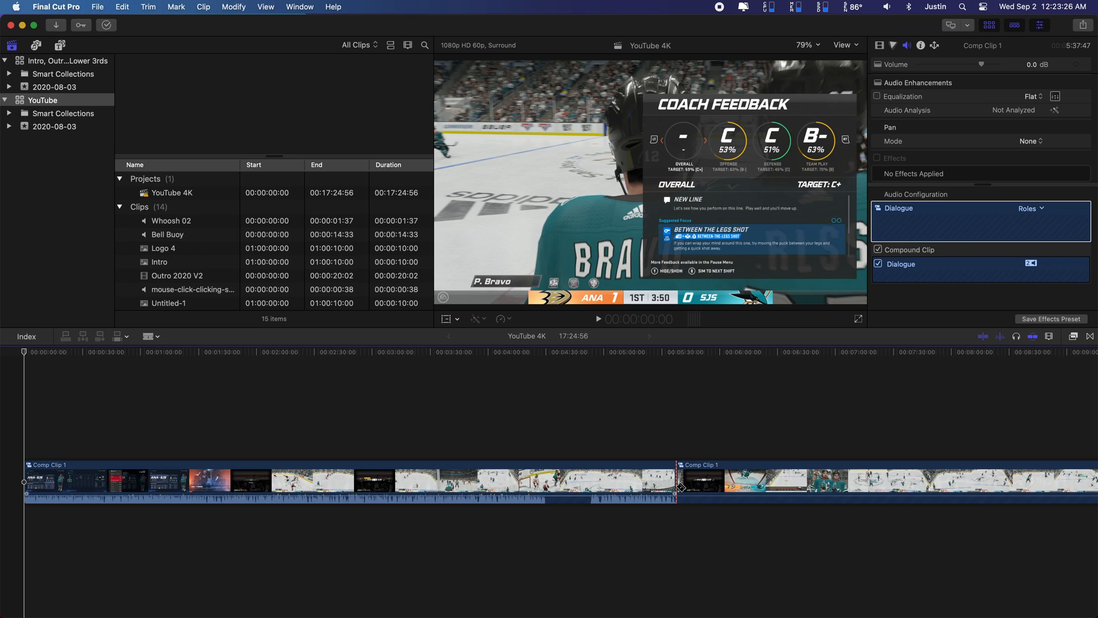
scroll(786, 486, "right", 5)
scroll(786, 485, "right", 2)
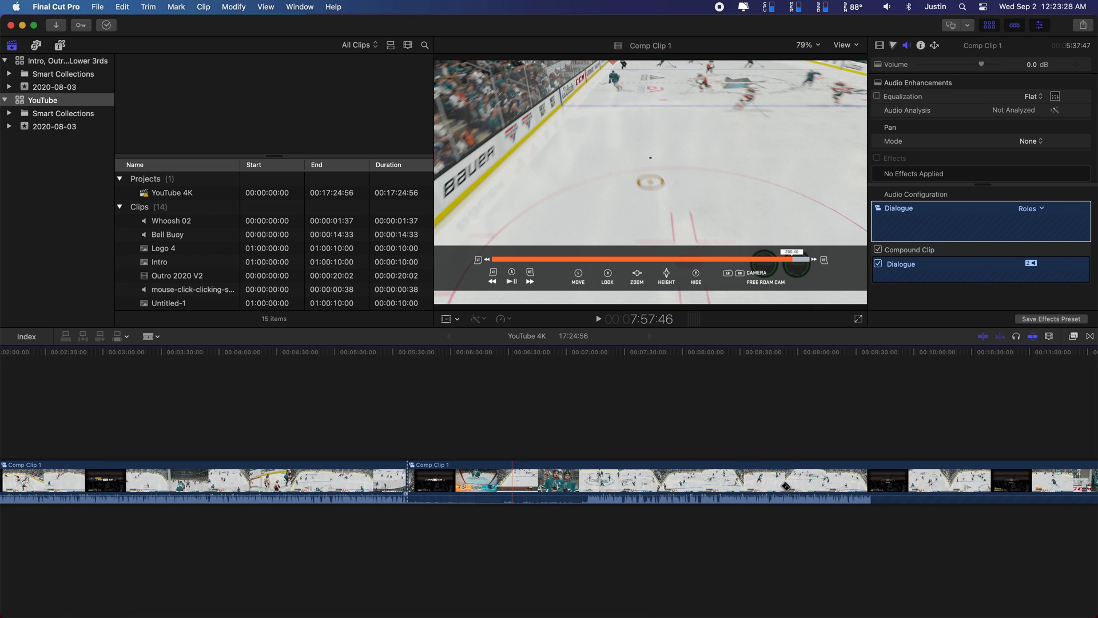
left_click(588, 481)
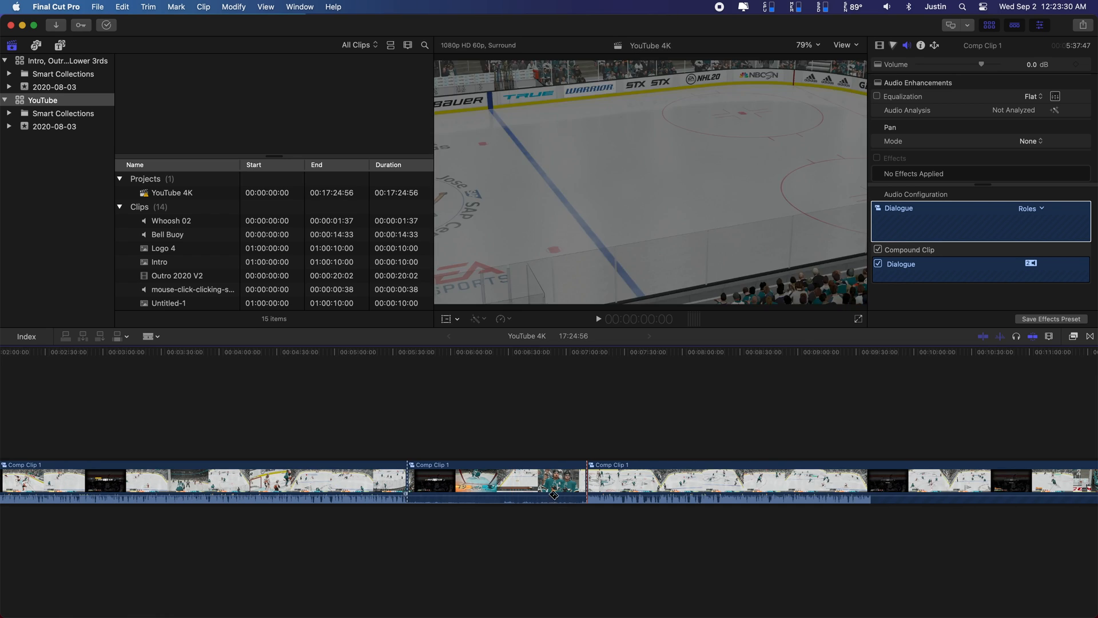
Blade the last Comp Clip 1 segment at about 00:10:40 on the timeline, where the commentary waveform ends.
scroll(380, 495, "left", 8)
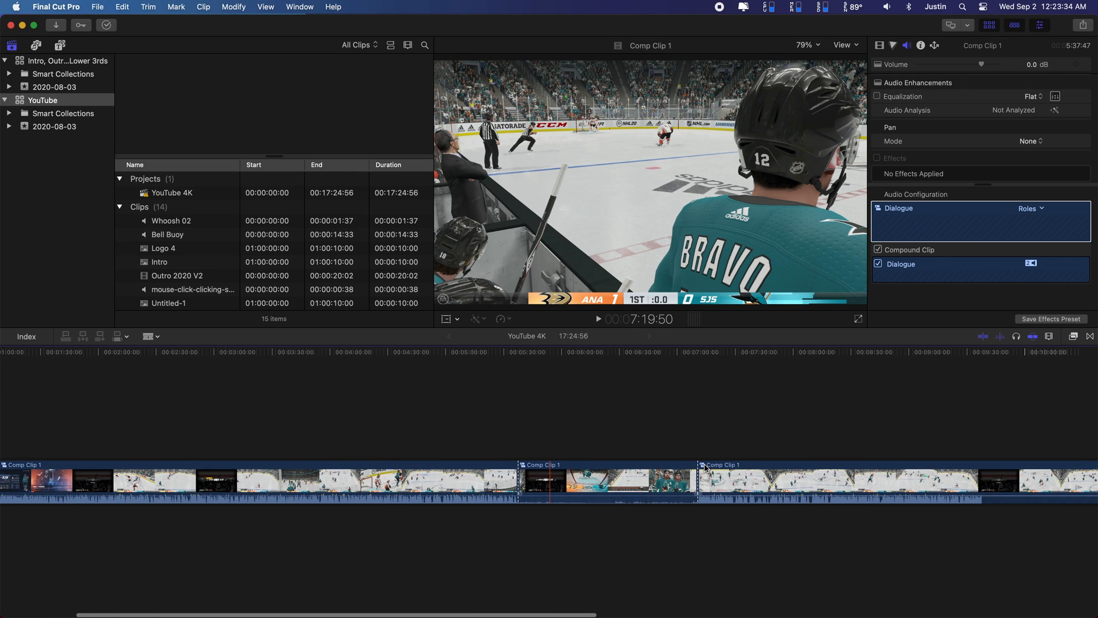
scroll(709, 466, "right", 15)
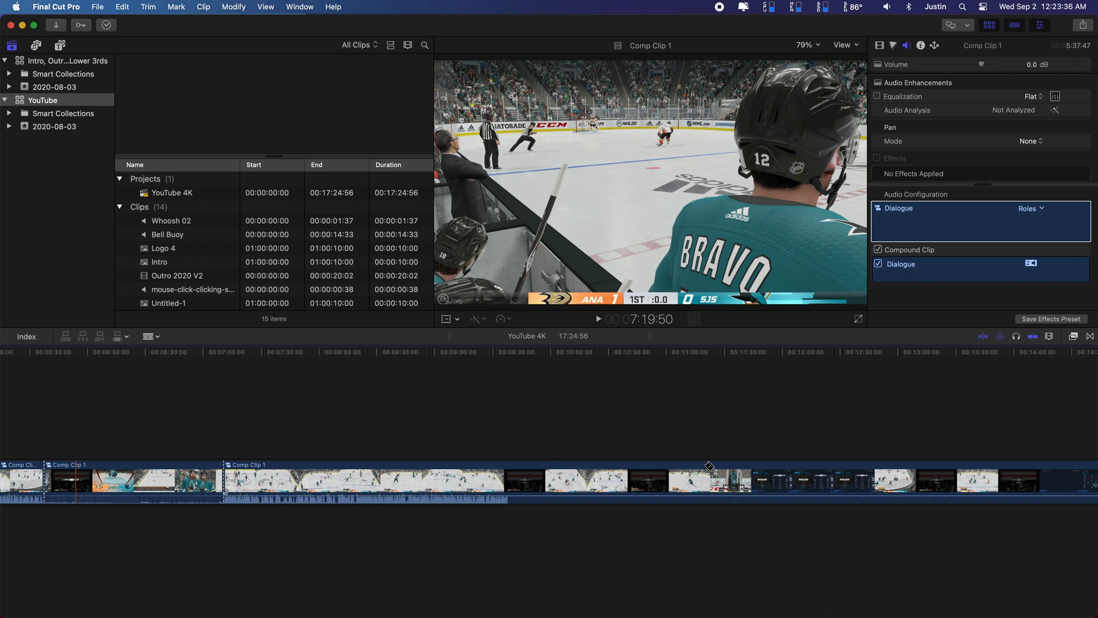
scroll(744, 480, "right", 7)
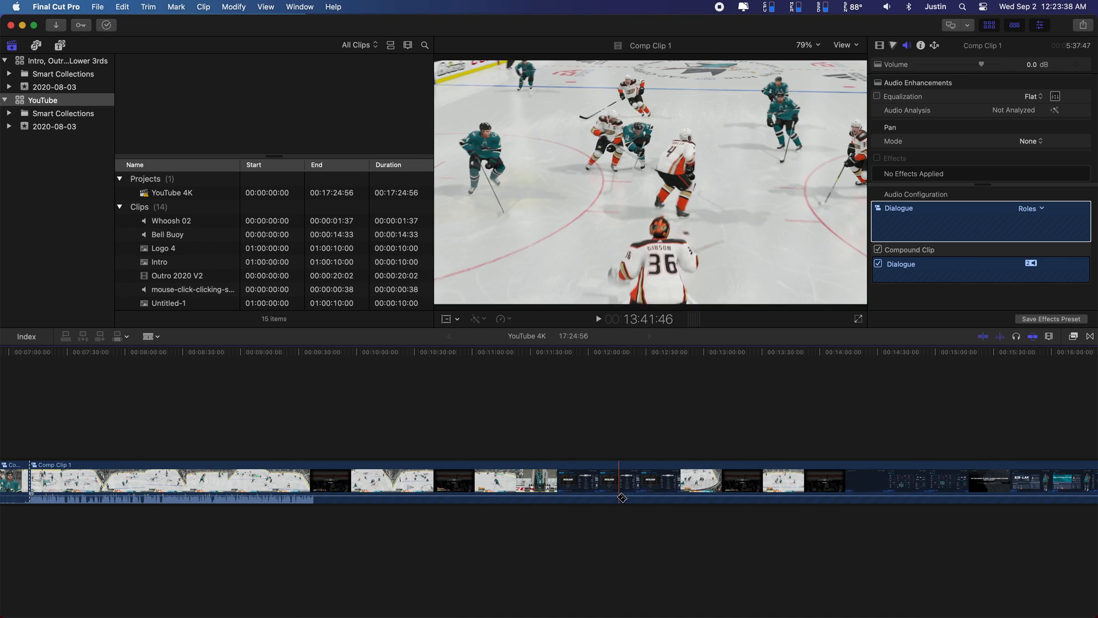
scroll(557, 494, "left", 3)
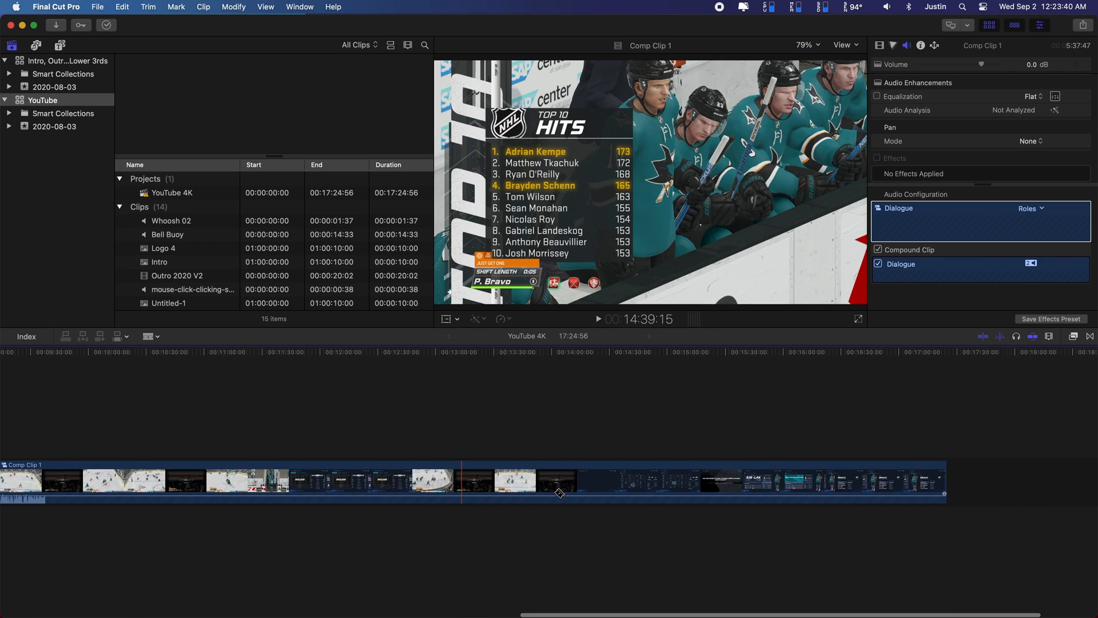
scroll(560, 491, "left", 5)
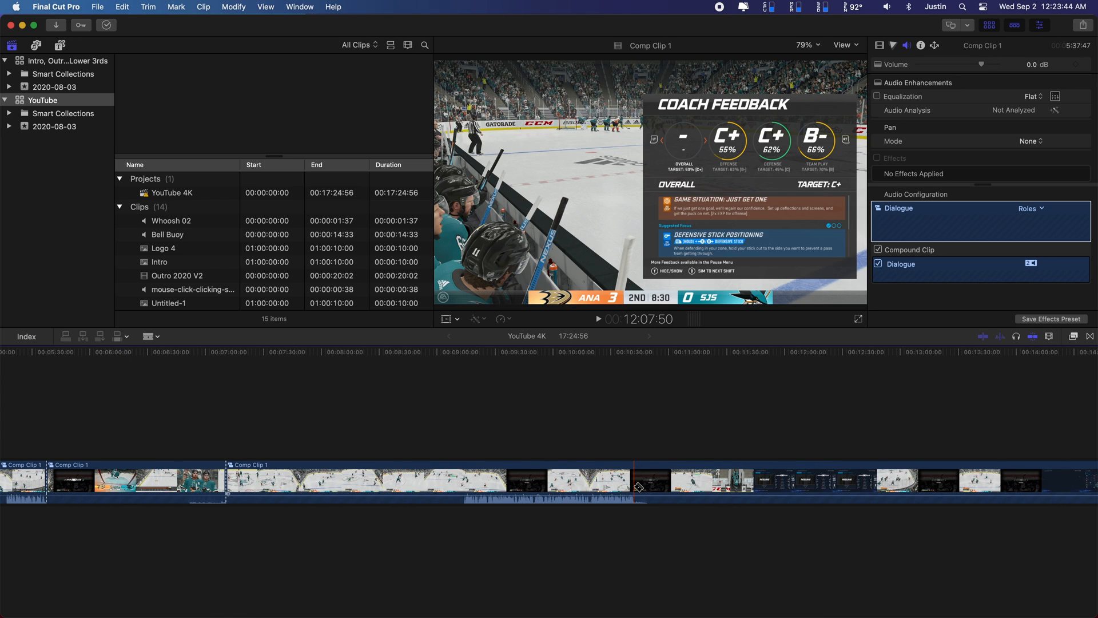
left_click(639, 486)
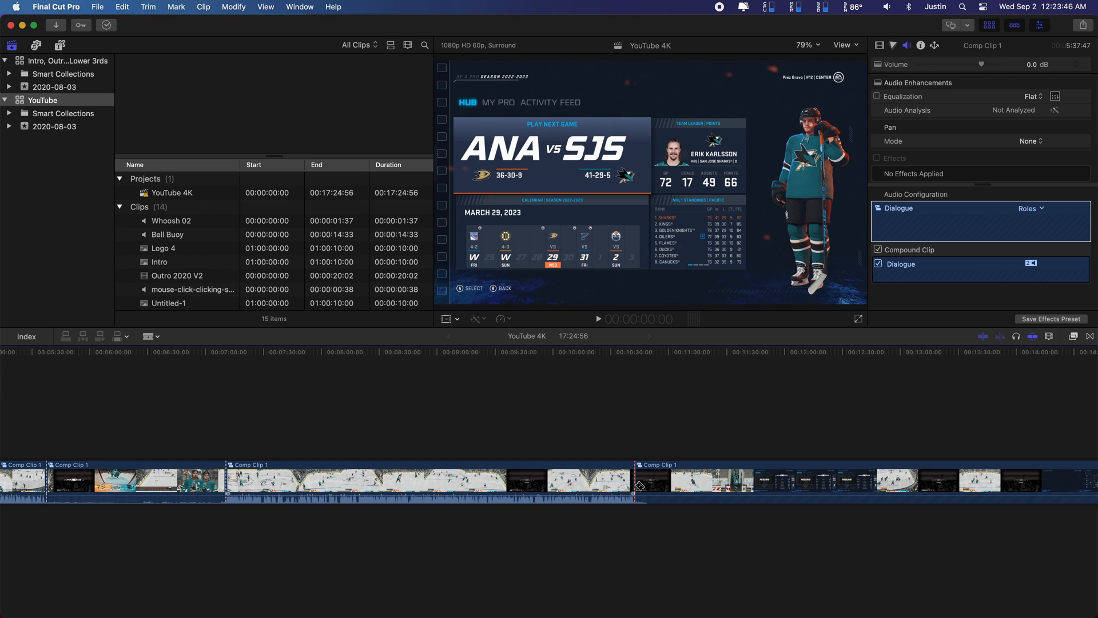
Examine the waveforms of all Comp Clip 1 segments along the timeline for further sections without commentary.
scroll(639, 487, "right", 8)
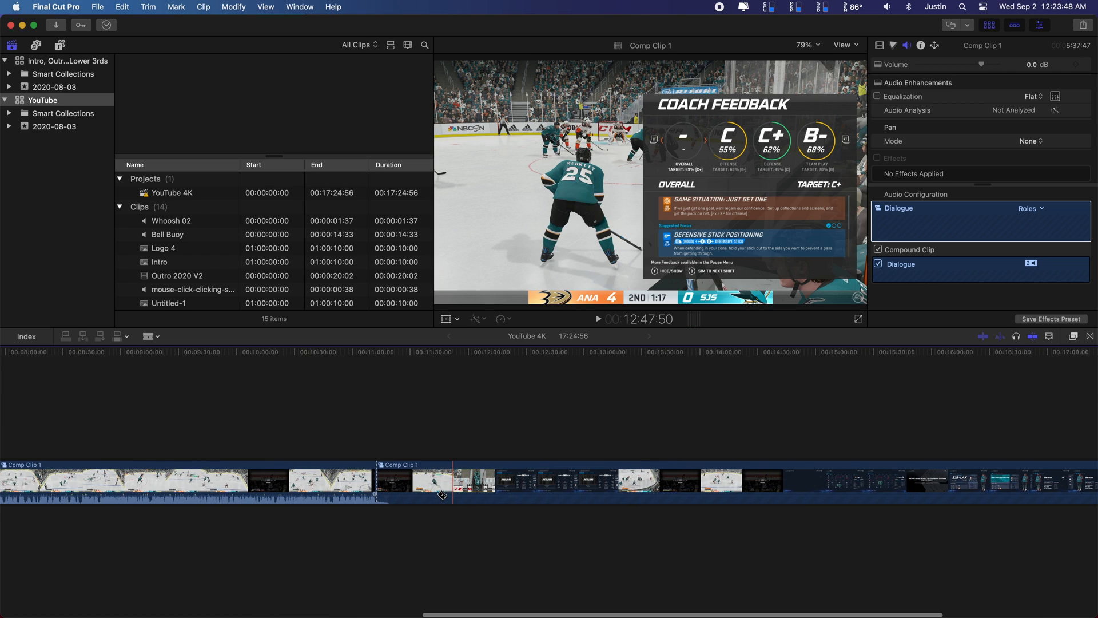
scroll(442, 495, "right", 5)
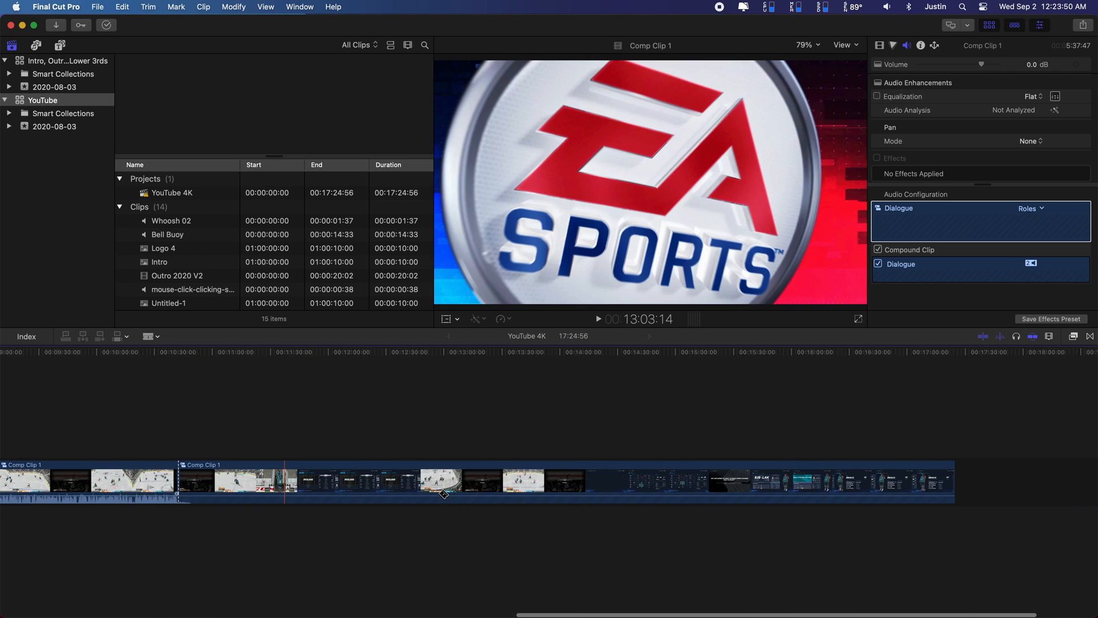
scroll(194, 487, "left", 2)
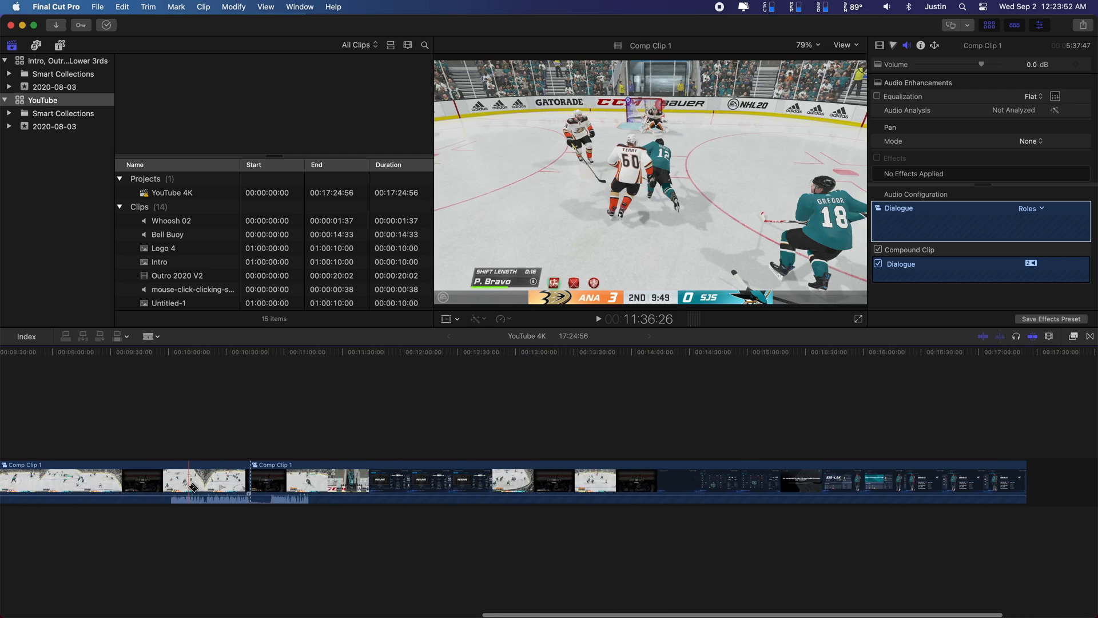
scroll(193, 487, "left", 20)
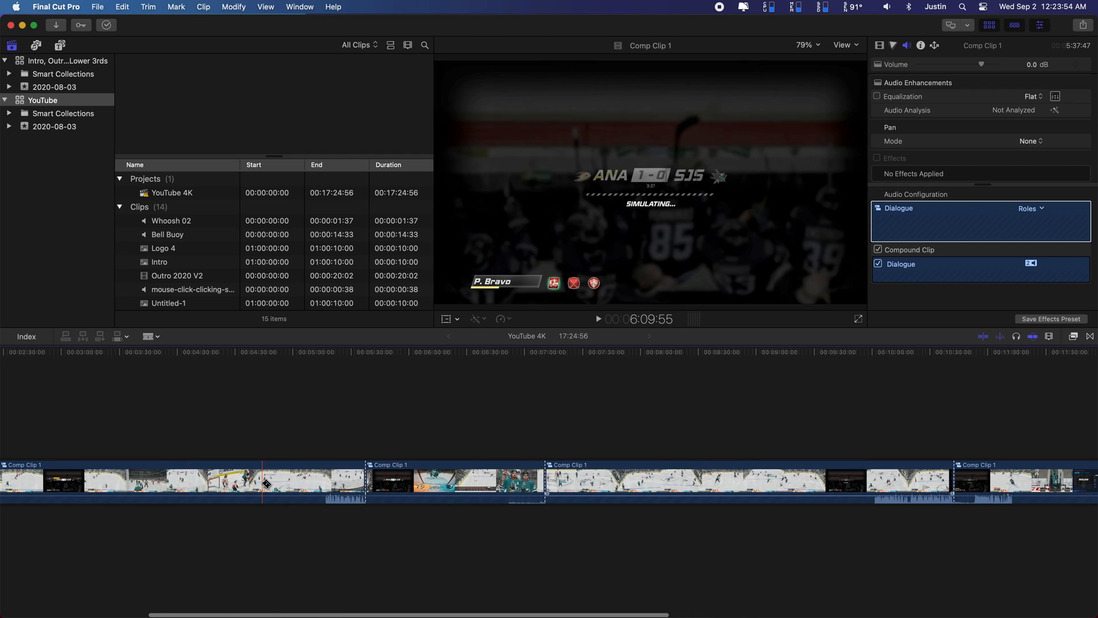
scroll(266, 483, "left", 7)
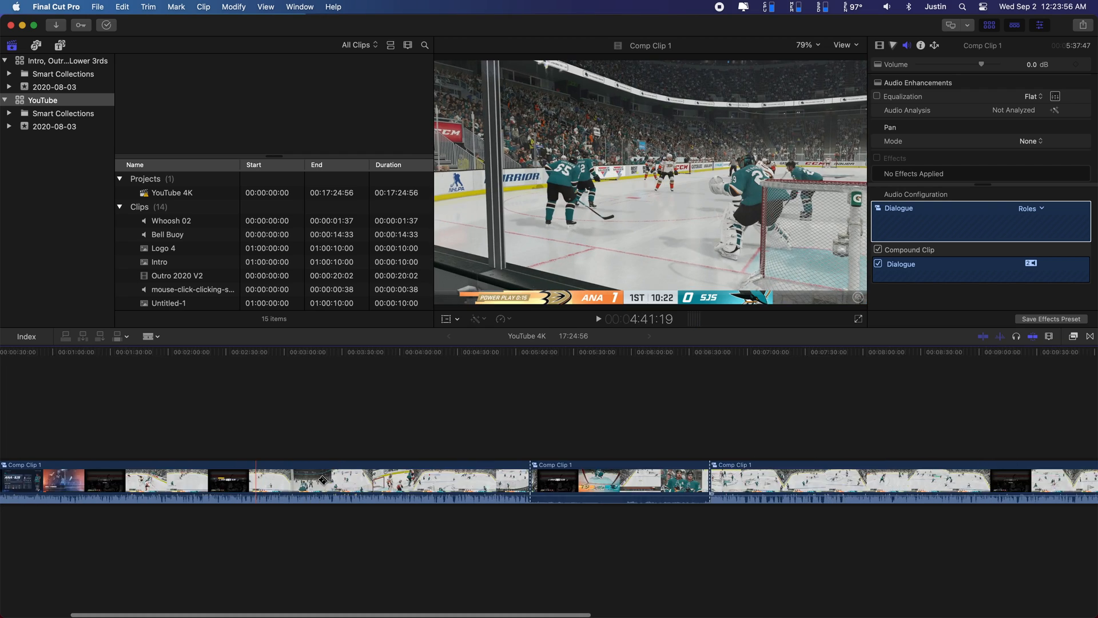
scroll(323, 480, "right", 8)
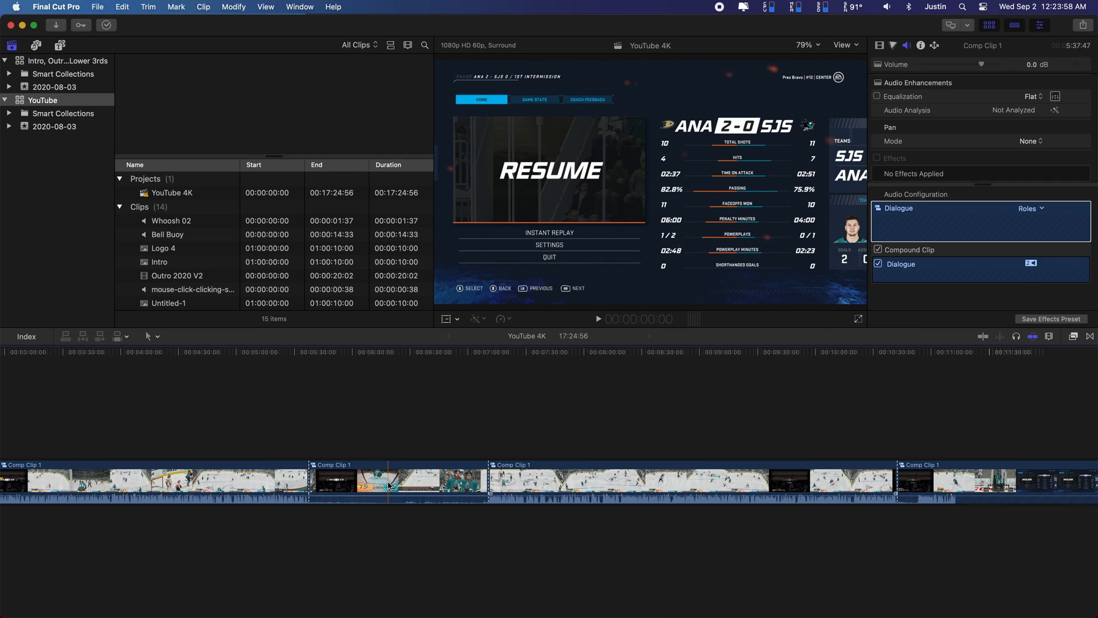
Disable the first Comp Clip 1 segment and enable it again, leaving no segment selected.
key("a")
key("v")
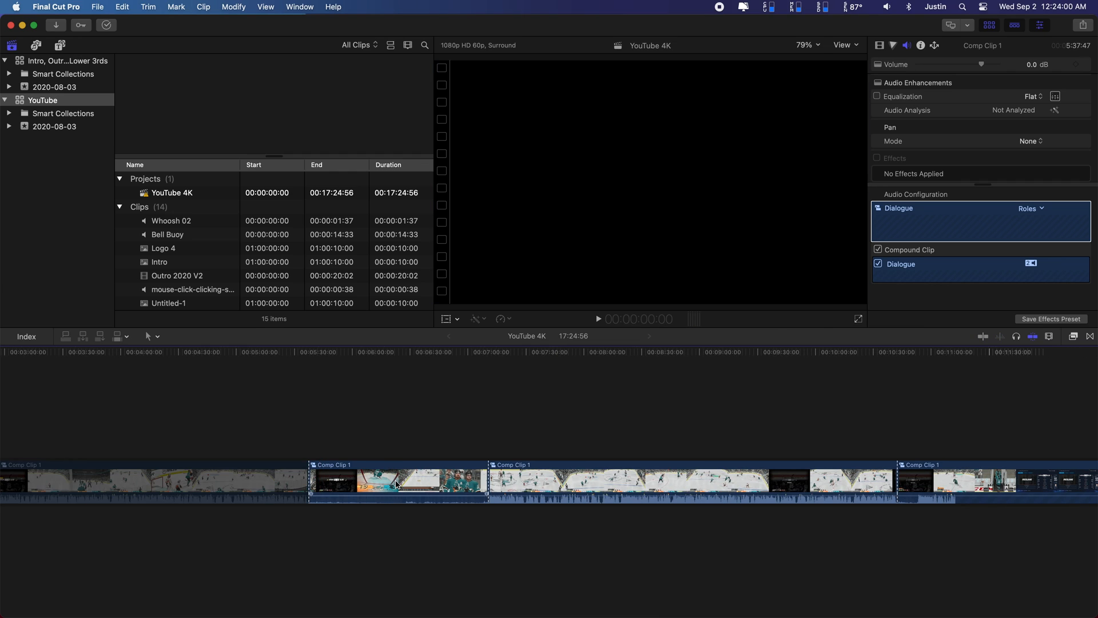
left_click(397, 484)
left_click(231, 478)
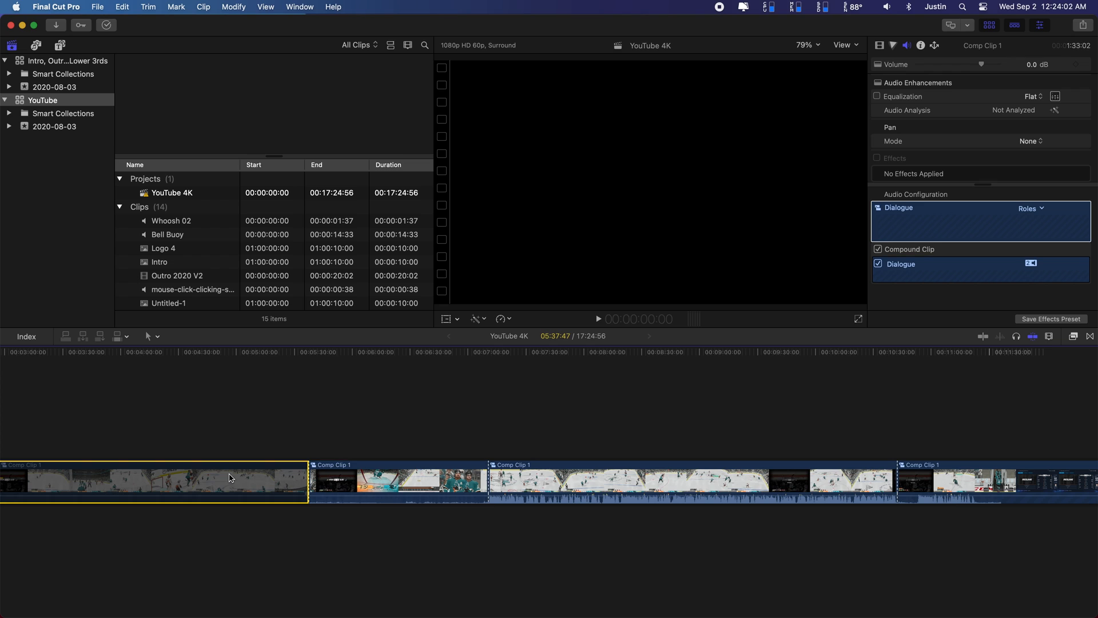
key("v")
left_click(374, 479)
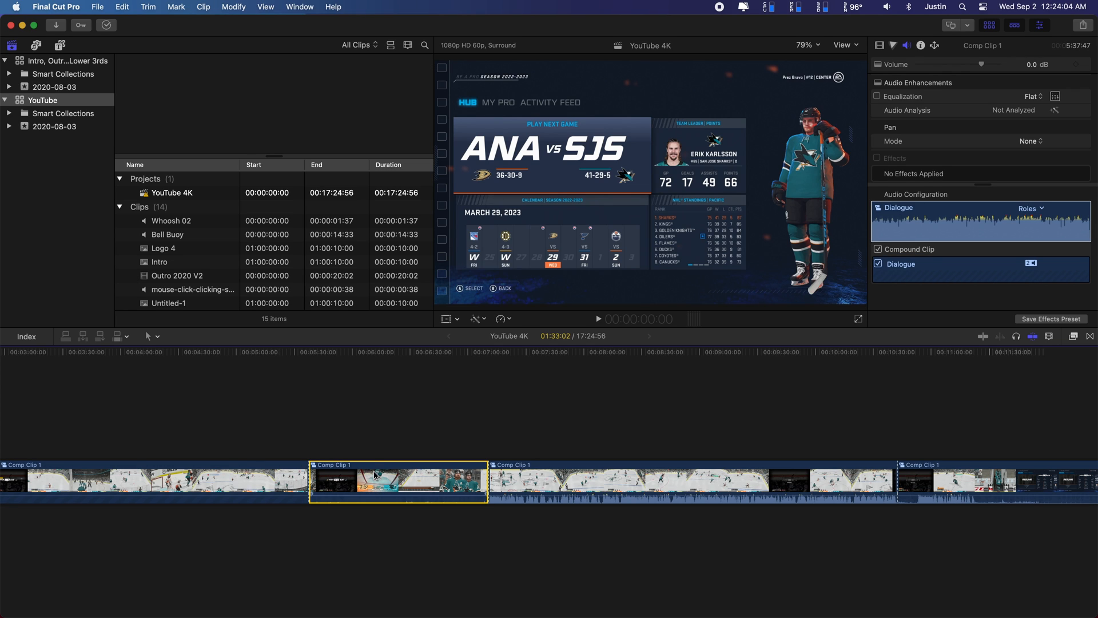
left_click(375, 412)
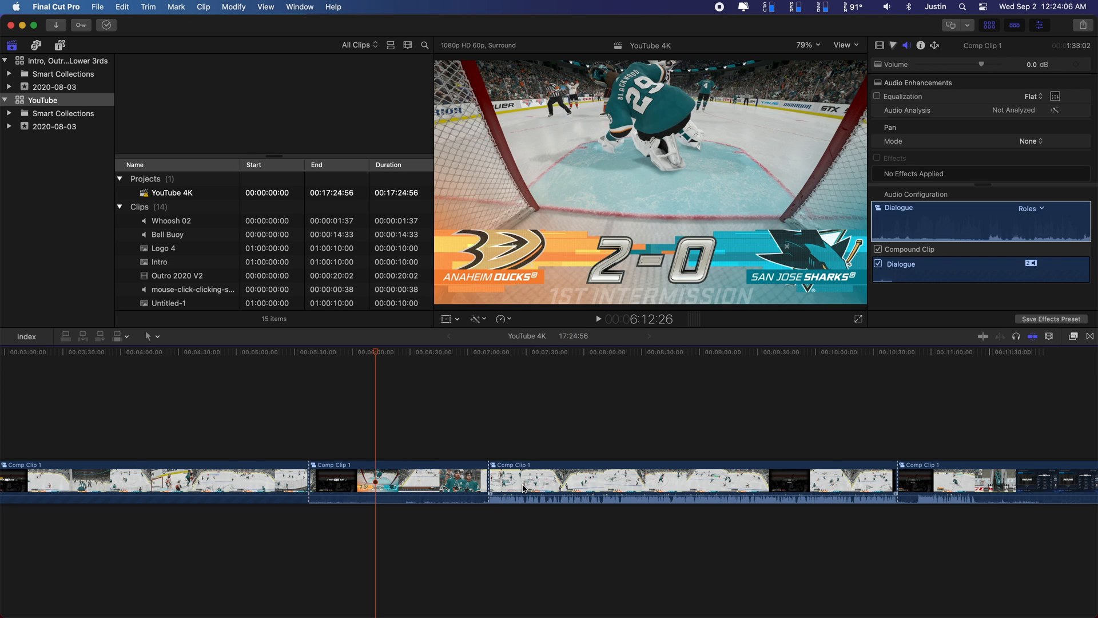
Blade Comp Clip 1 at about 00:10:50, 00:11:20 and 00:12:40, marking the remaining boundaries between commentary and quiet sections.
scroll(523, 489, "right", 8)
key("b")
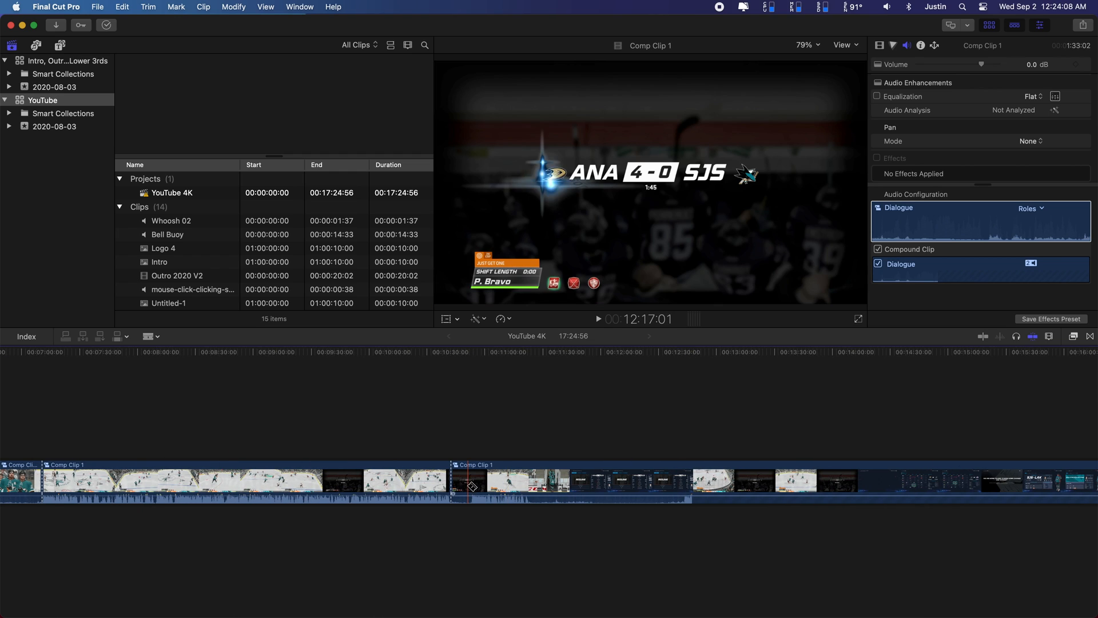
left_click(471, 484)
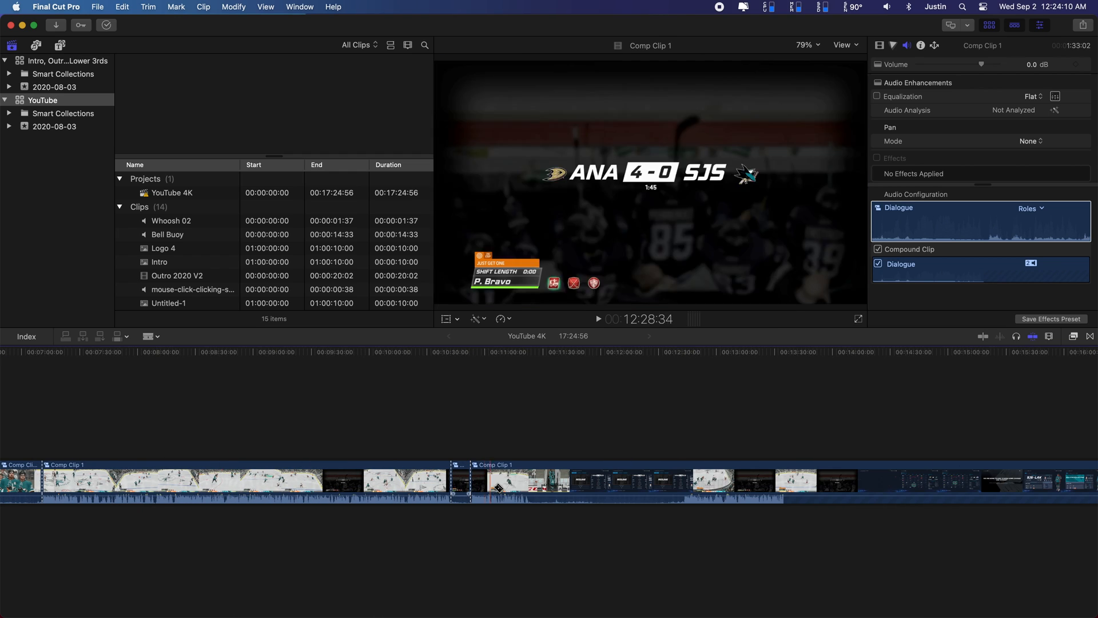
left_click(530, 486)
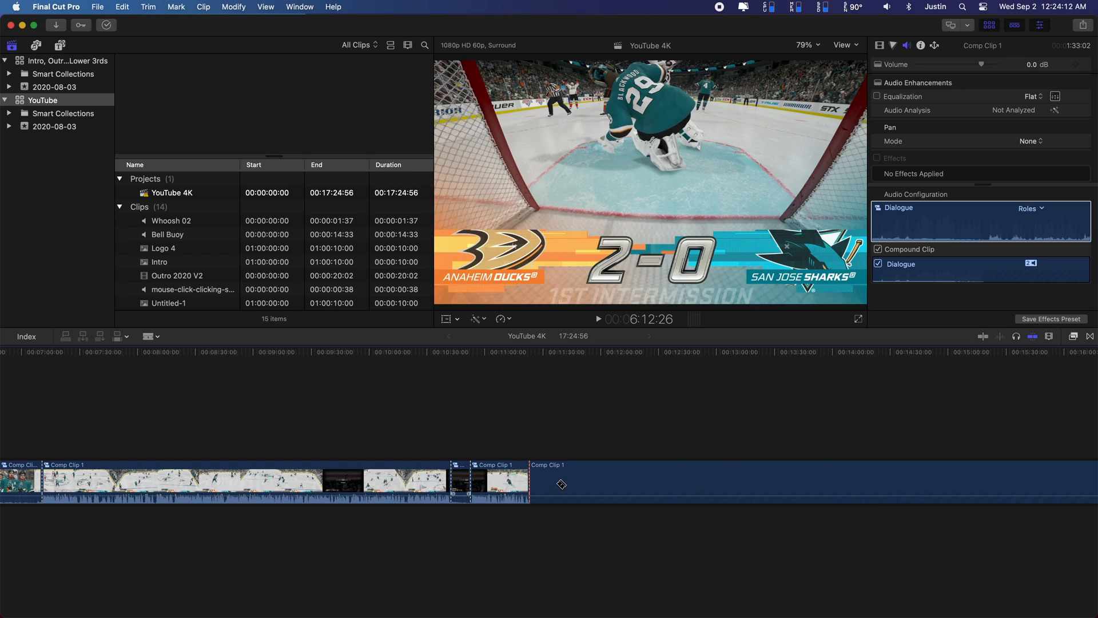
left_click(685, 486)
Delete the long quiet segment starting at about 00:11:20 and the short one of about 10 seconds before it.
key("a")
left_click(569, 487)
key("Delete")
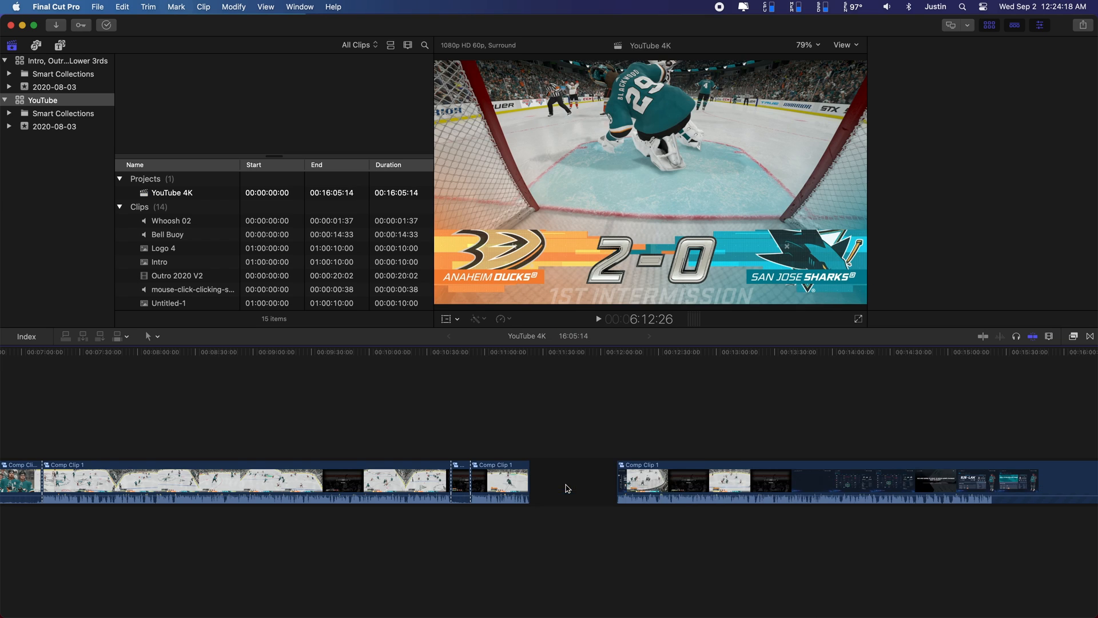
scroll(564, 490, "right", 5)
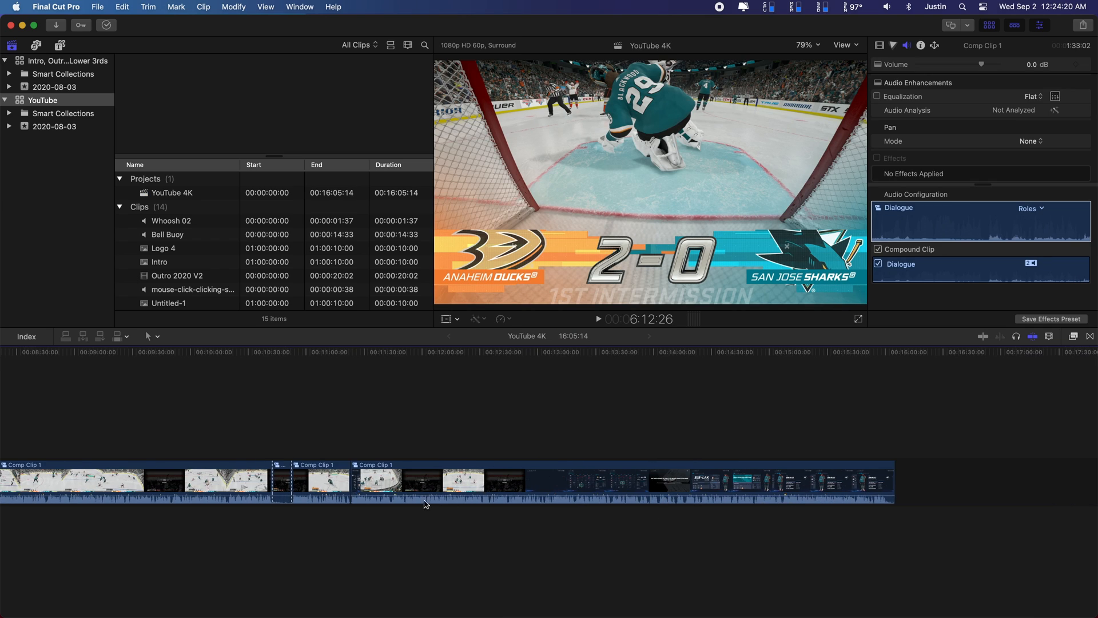
left_click(290, 488)
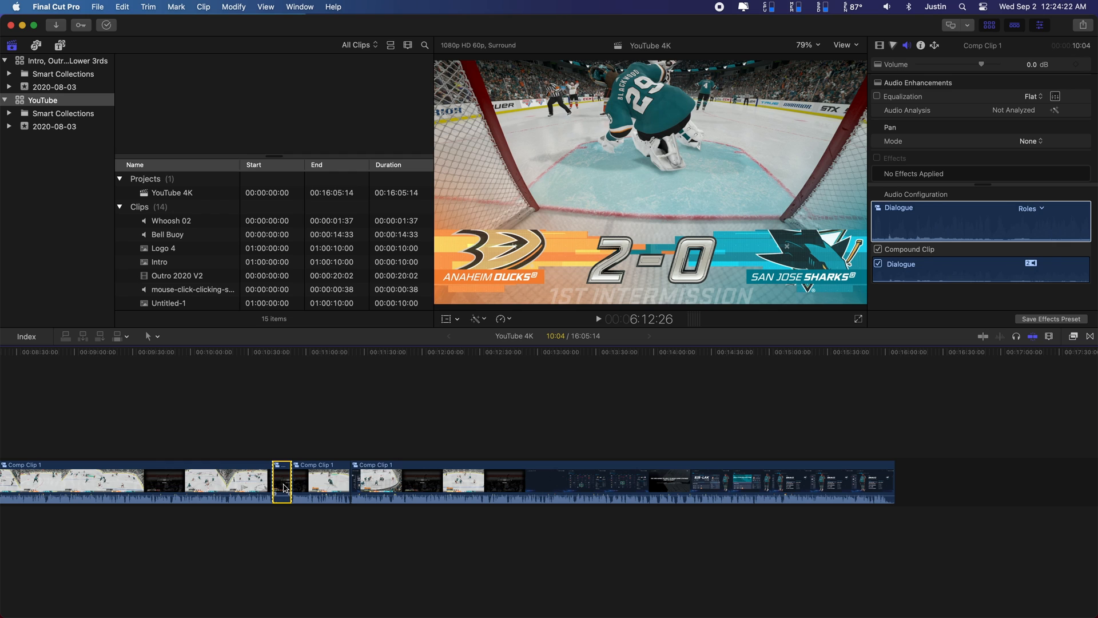
key("Delete")
Delete the quiet Comp Clip 1 segment that starts at 00:05:37:47.
scroll(727, 492, "left", 10)
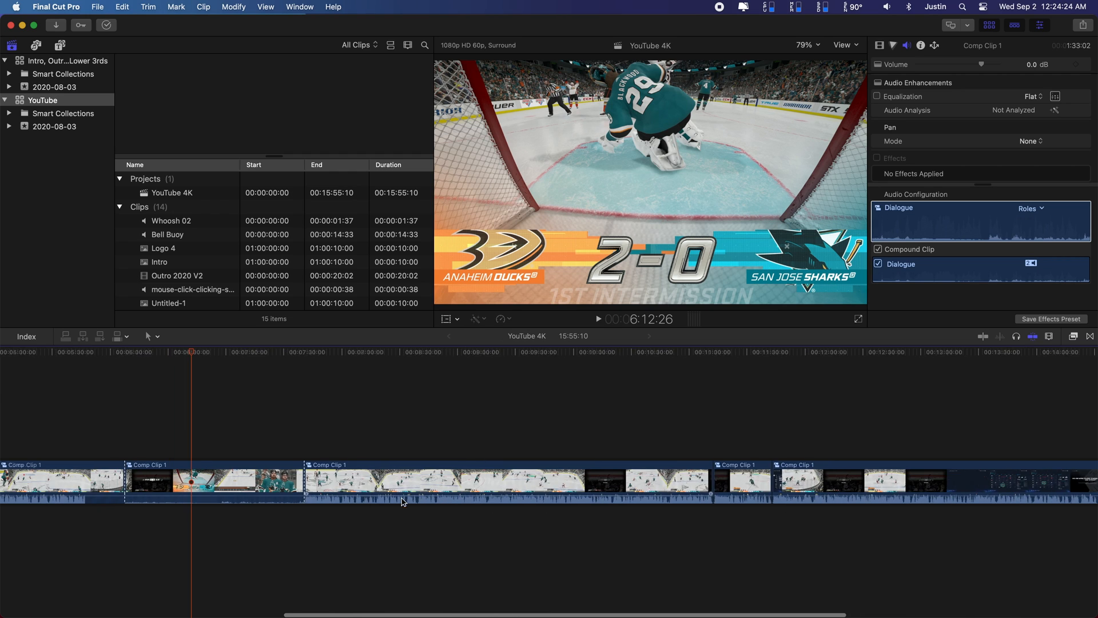
left_click(372, 489)
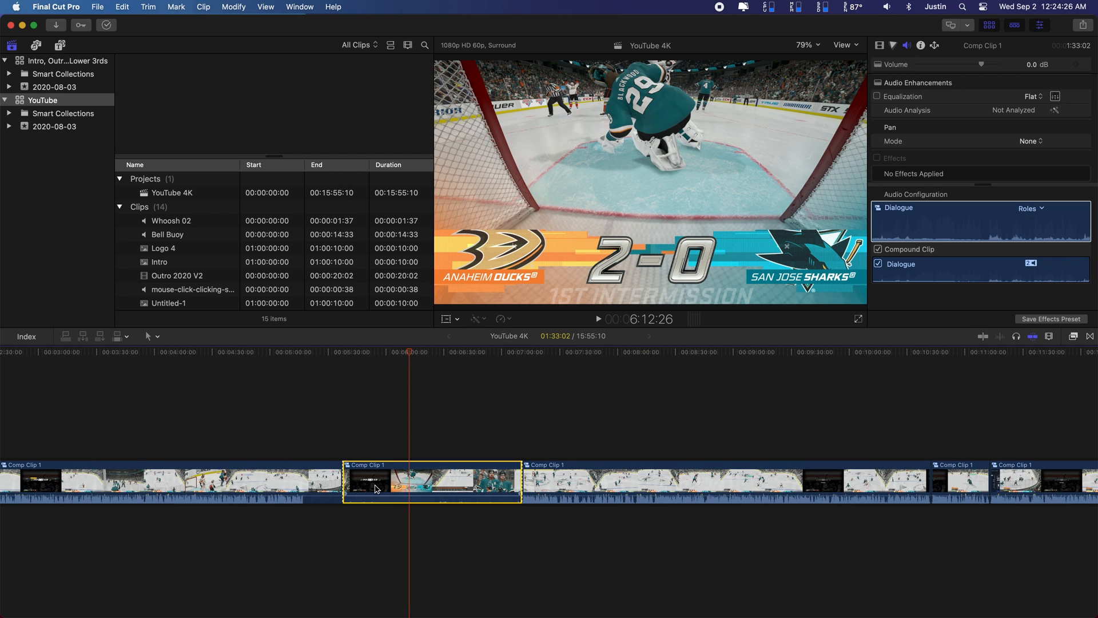
key("Delete")
Cut about 4 seconds off the end of the last Comp Clip 1 segment and delete that tail.
scroll(515, 486, "right", 8)
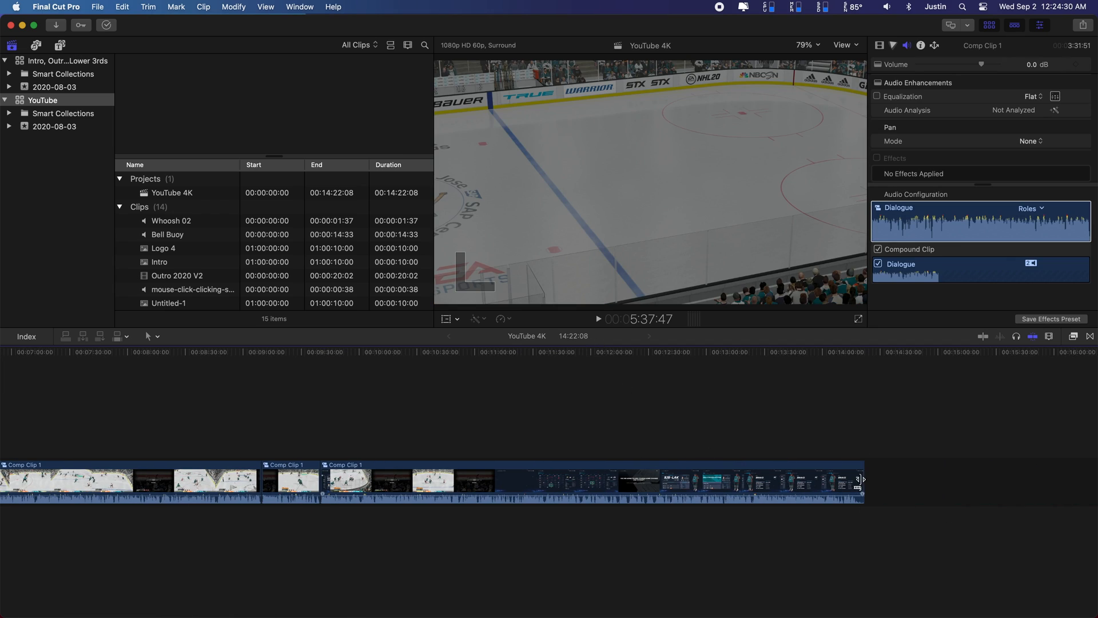
left_click_drag(855, 472, 862, 480)
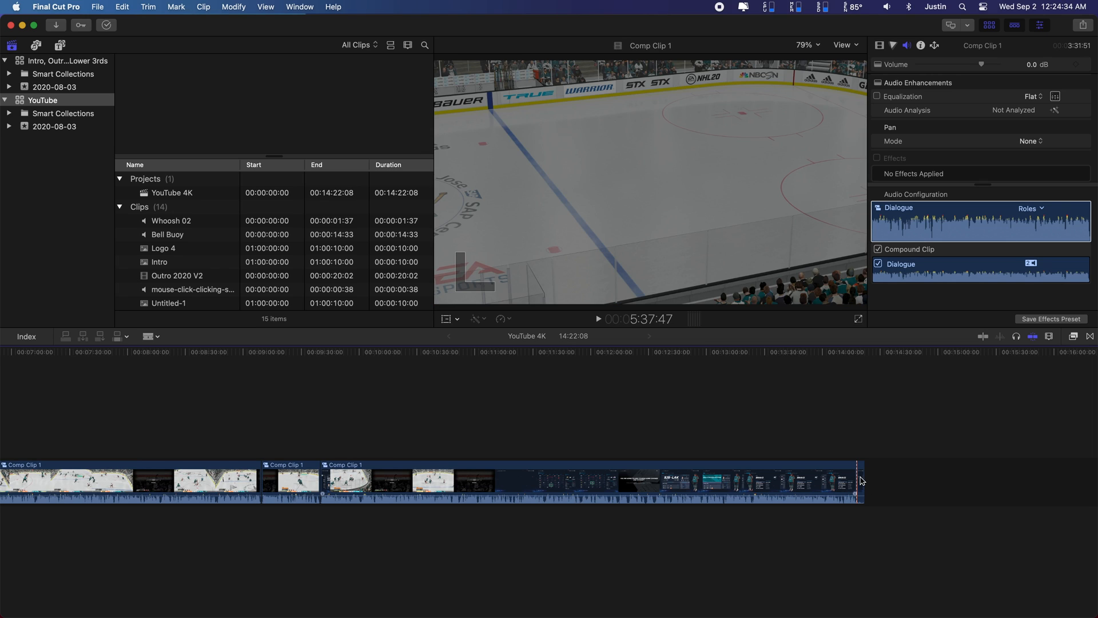
key("Delete")
Select all four Comp Clip 1 segments and set their volume to -2 dB.
key("super+minus")
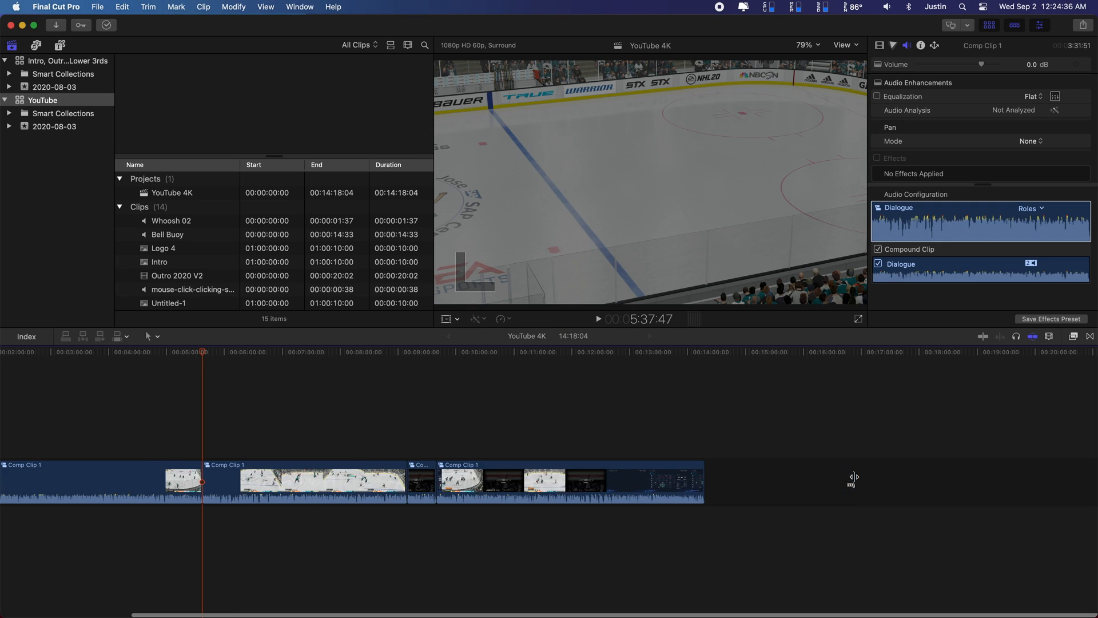
scroll(799, 505, "left", 5)
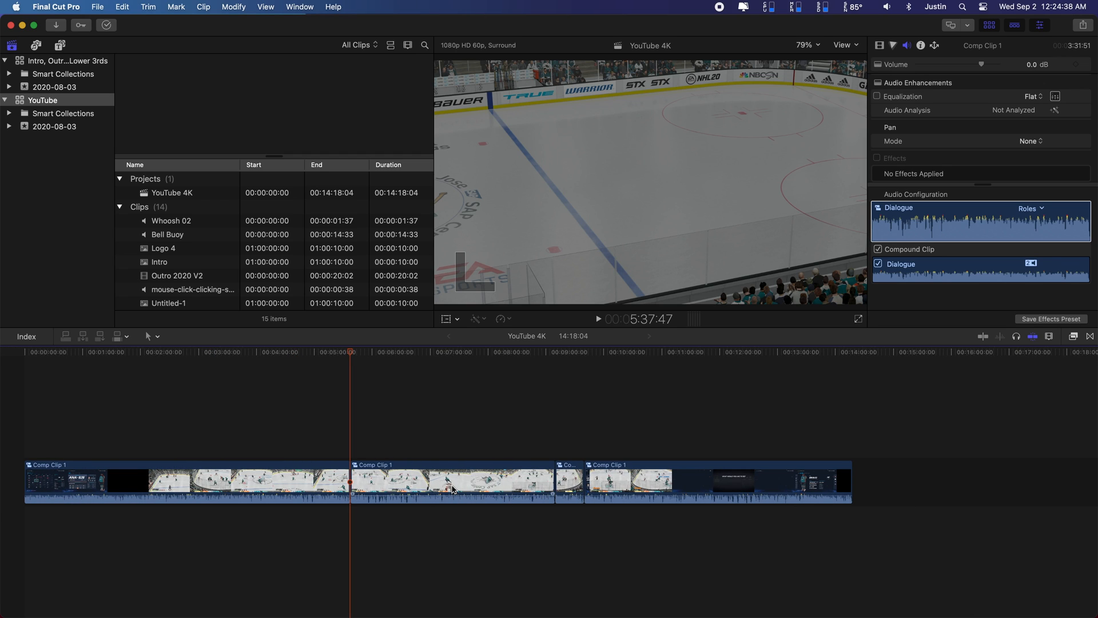
left_click_drag(753, 523, 337, 458)
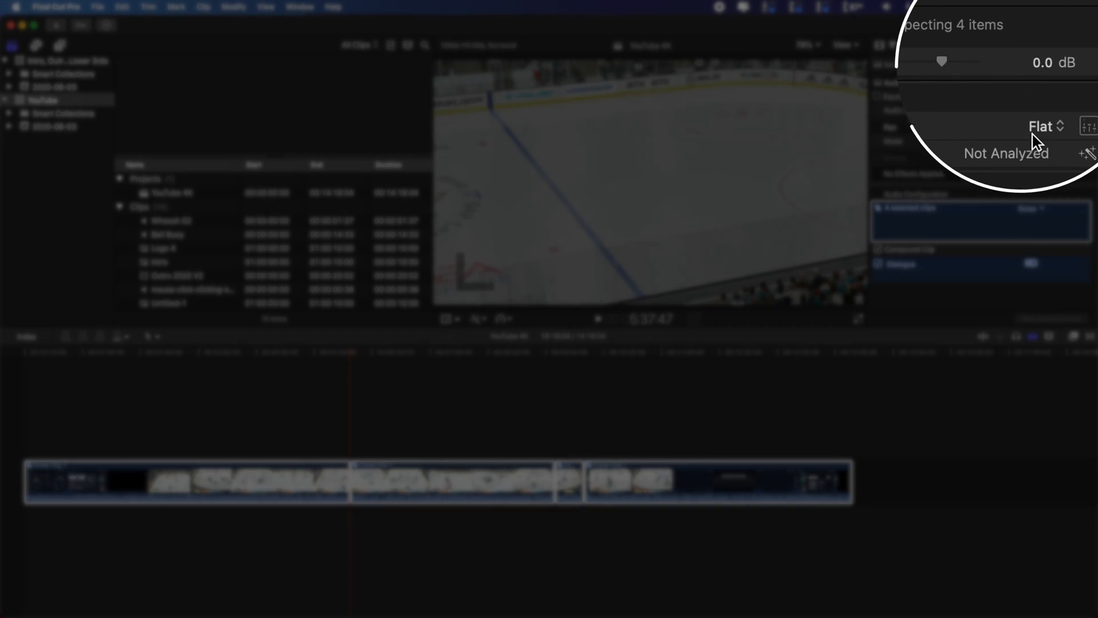
type("-2")
key("Return")
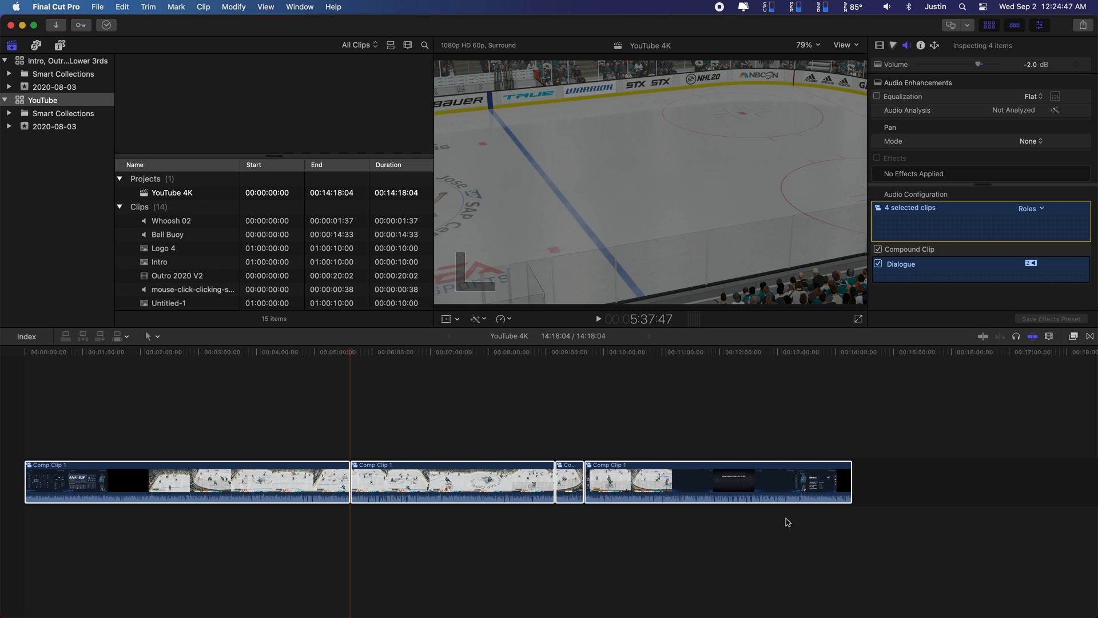
Scrub through the trimmed timeline and check the audio settings of the first two Comp Clip 1 segments.
left_click_drag(787, 523, 9, 443)
left_click(207, 416)
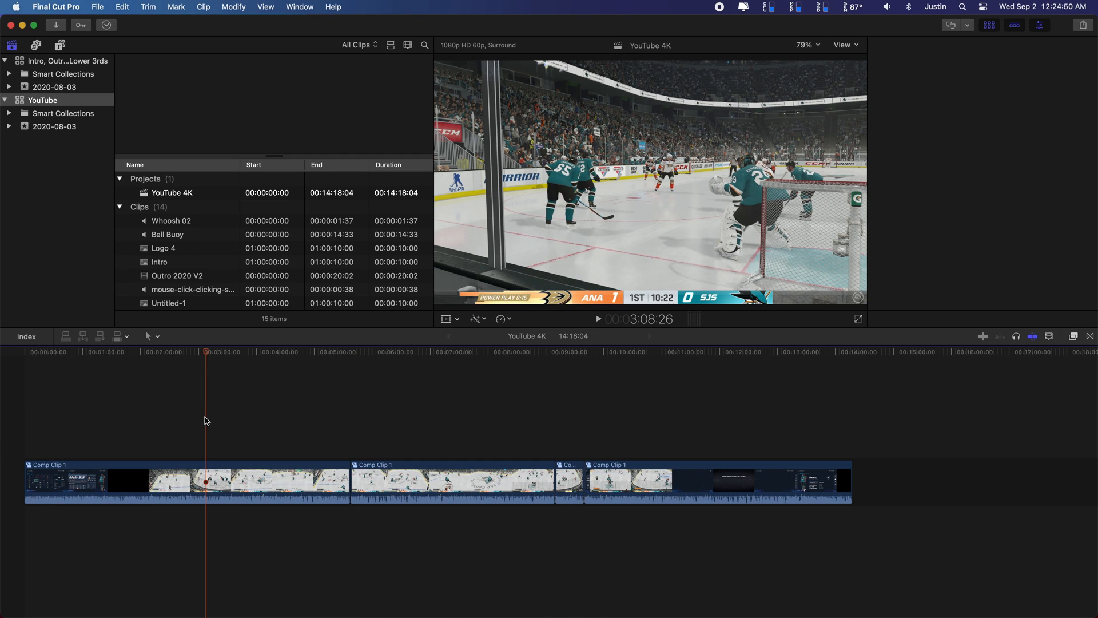
left_click_drag(167, 354, 235, 479)
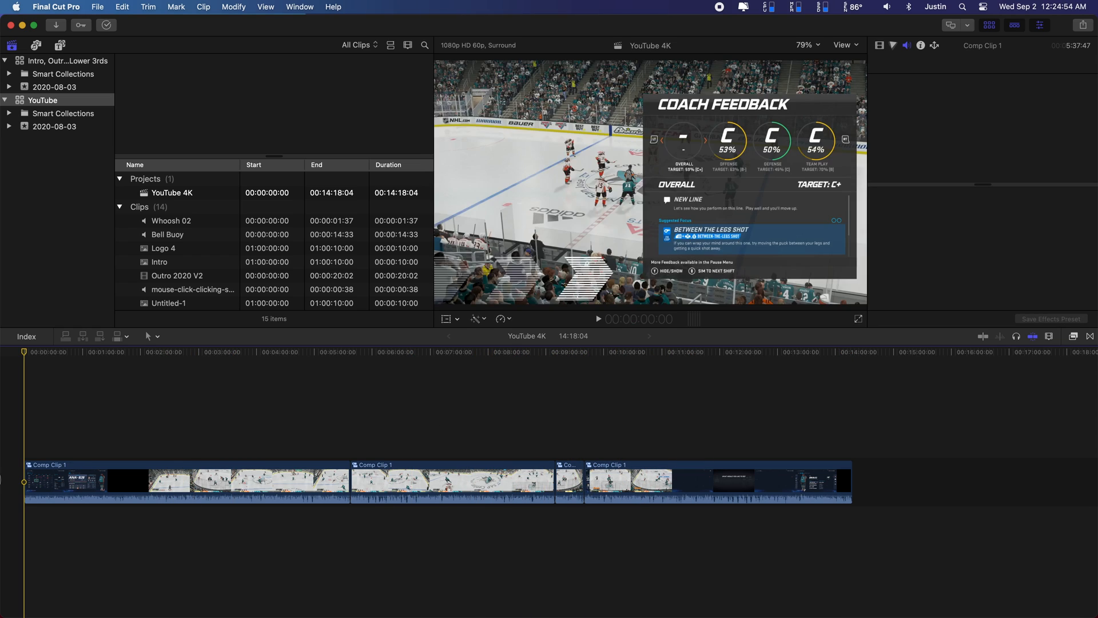
left_click_drag(485, 515, 281, 508)
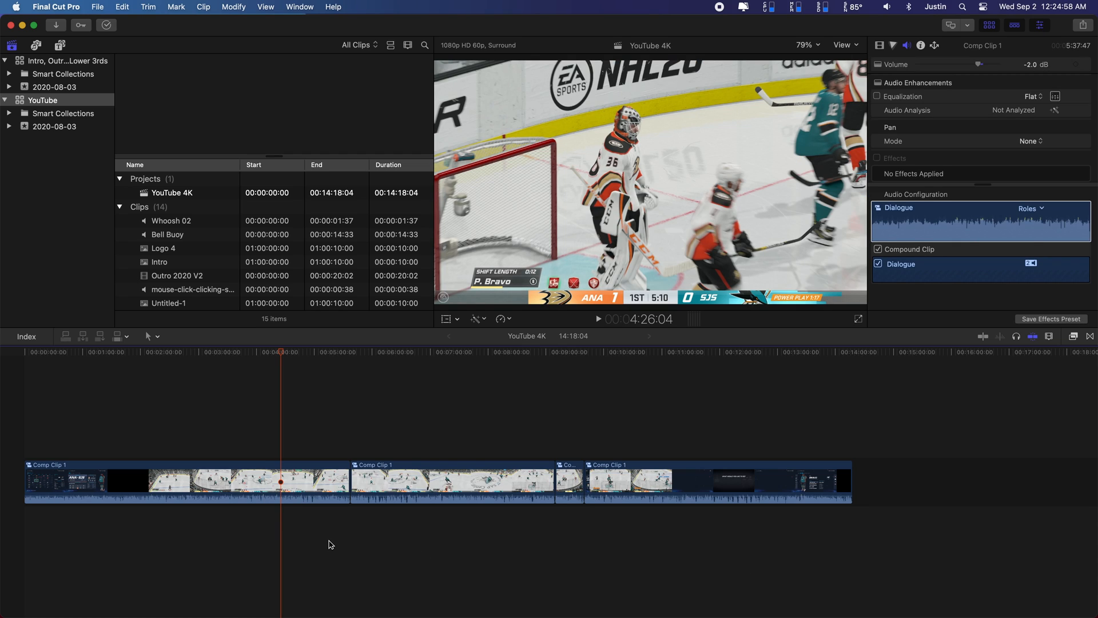
left_click(379, 489)
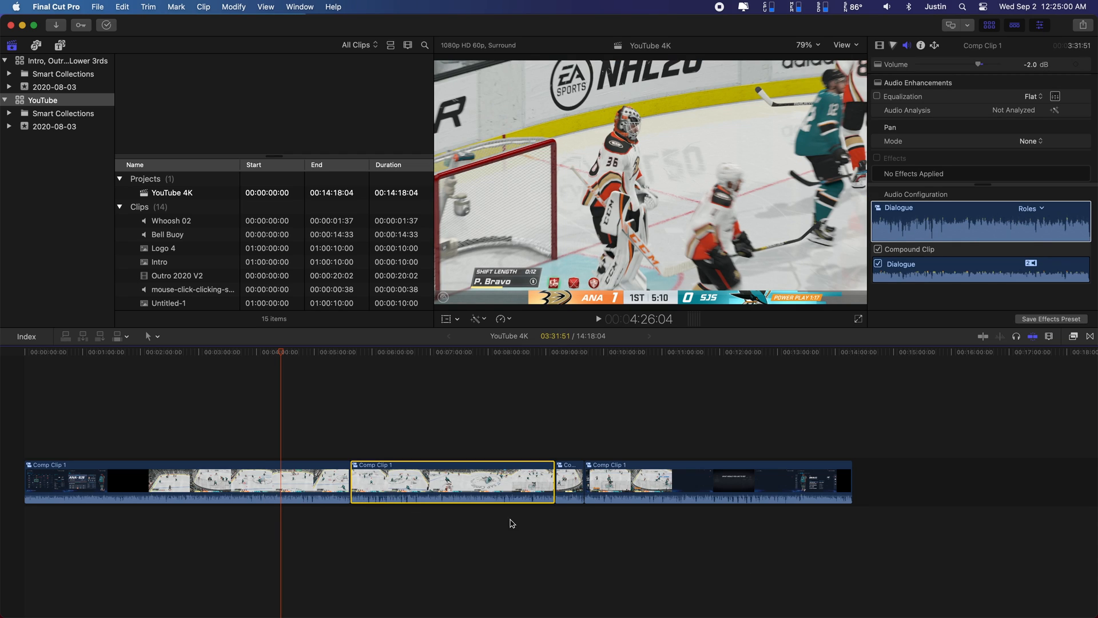
Apply Balance Color to all four Comp Clip 1 segments, then deselect them.
left_click(421, 579)
left_click_drag(330, 554, 737, 472)
left_click(478, 318)
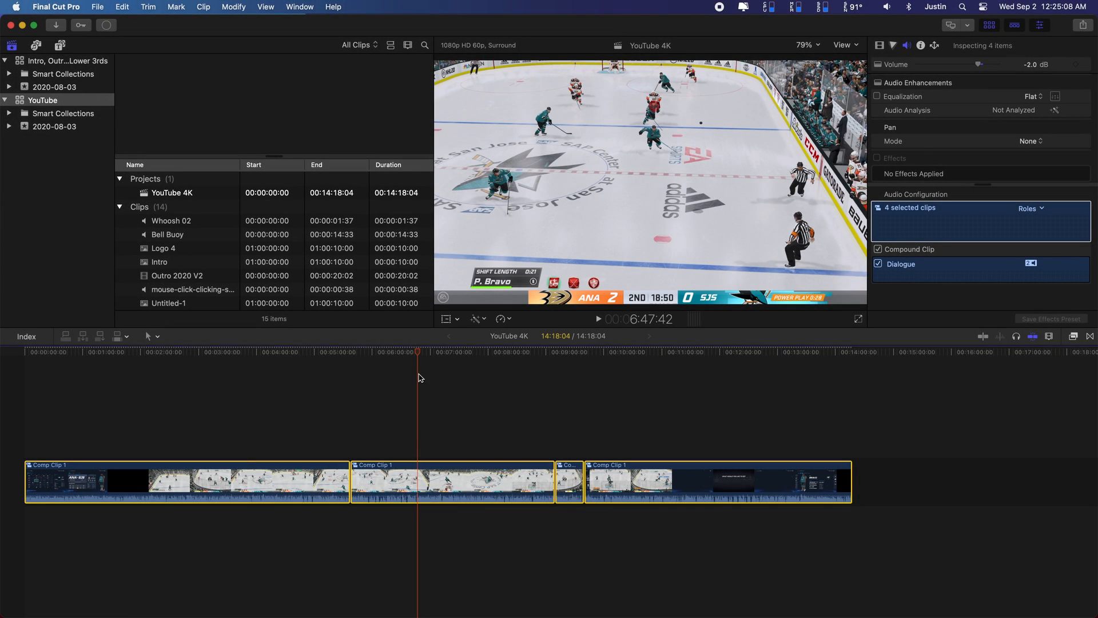
left_click_drag(425, 365, 275, 369)
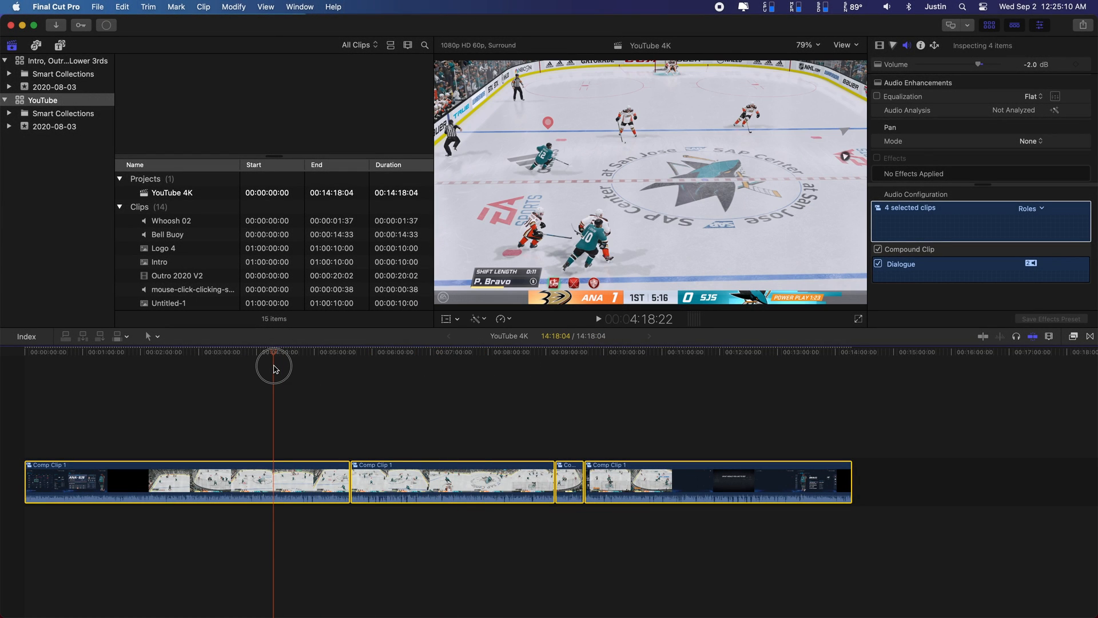
left_click(490, 598)
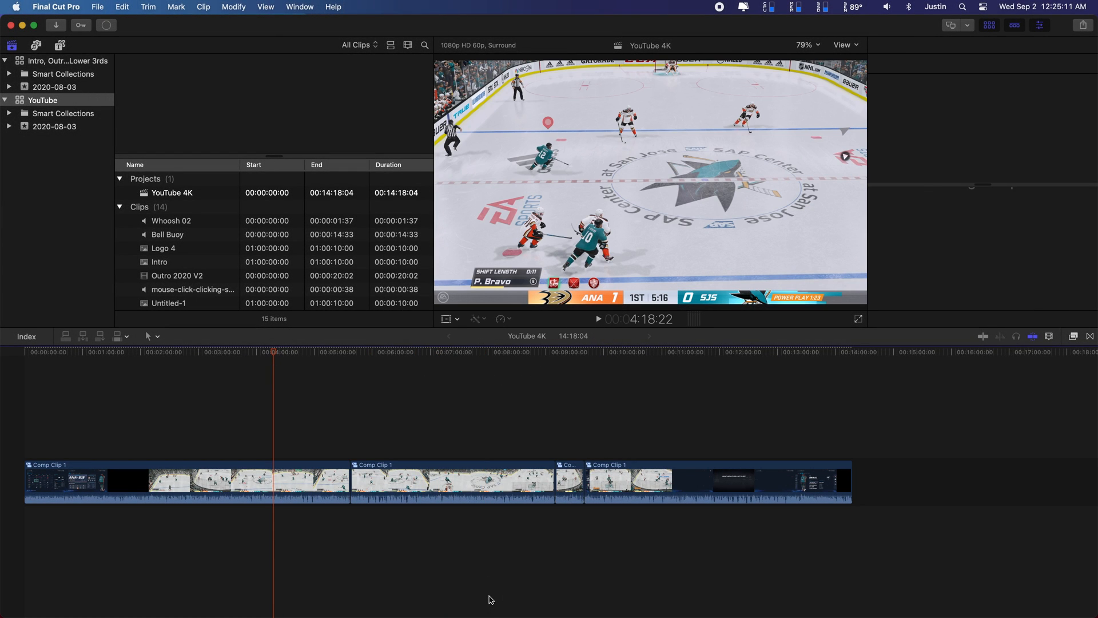
Compare the second Comp Clip 1 segment with and without Balance Color at about 6:42, leaving the effect enabled.
left_click(414, 355)
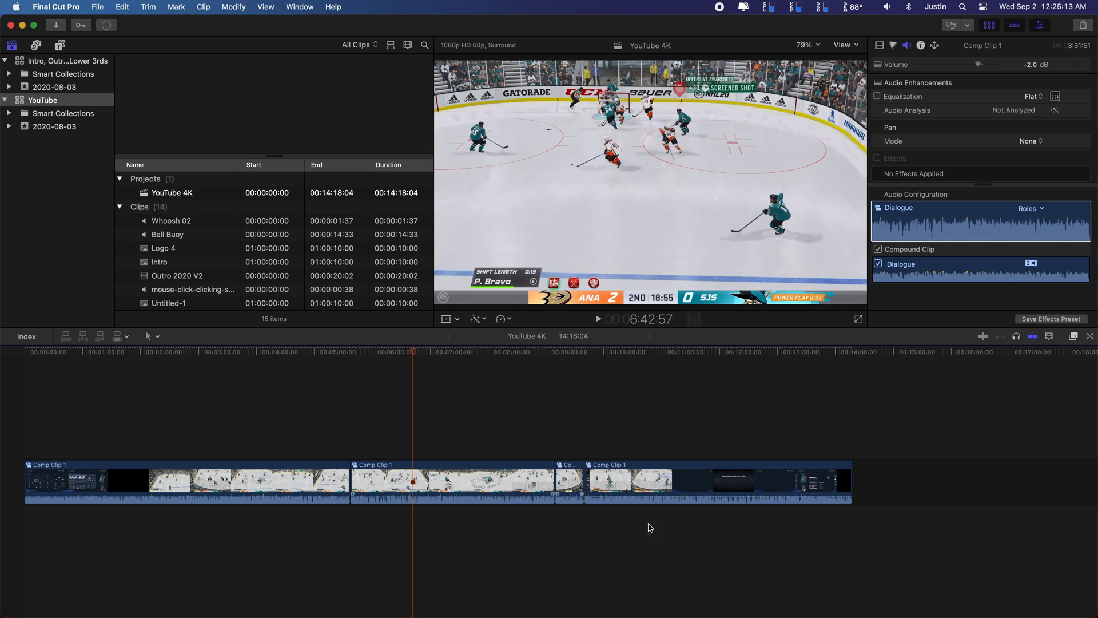
left_click(879, 45)
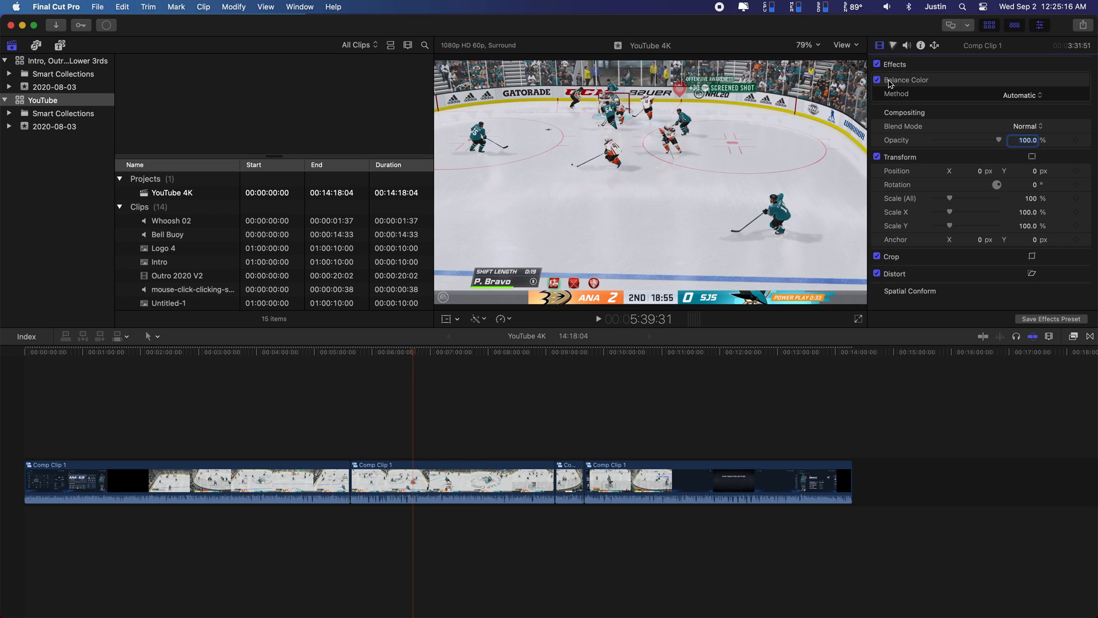
left_click(877, 81)
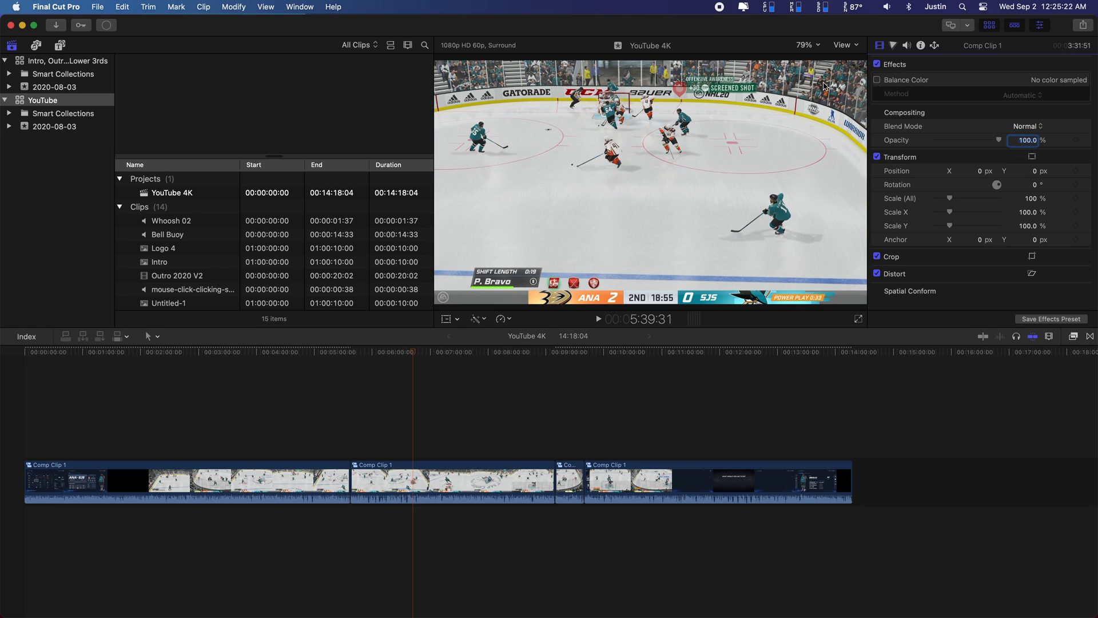
left_click(878, 80)
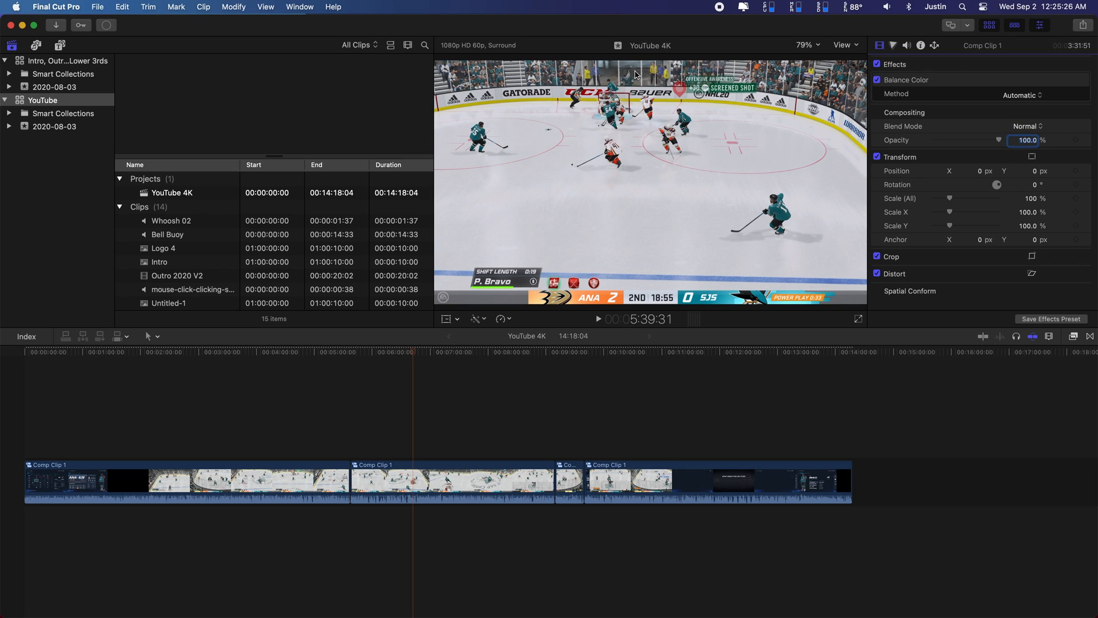
left_click(878, 81)
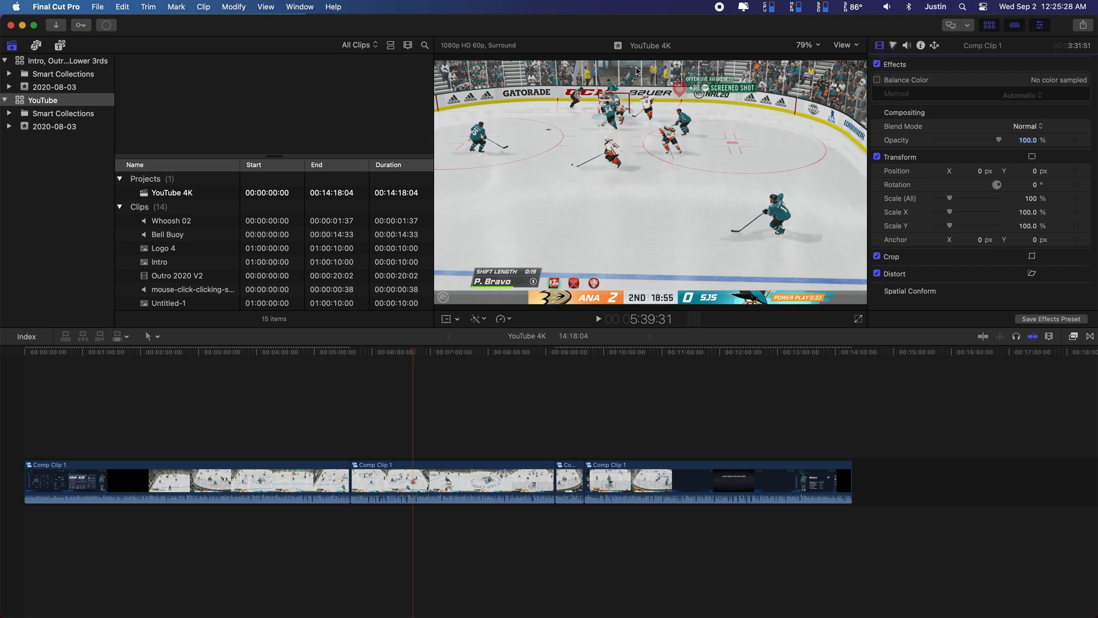
left_click(877, 81)
left_click(877, 81)
left_click(877, 81)
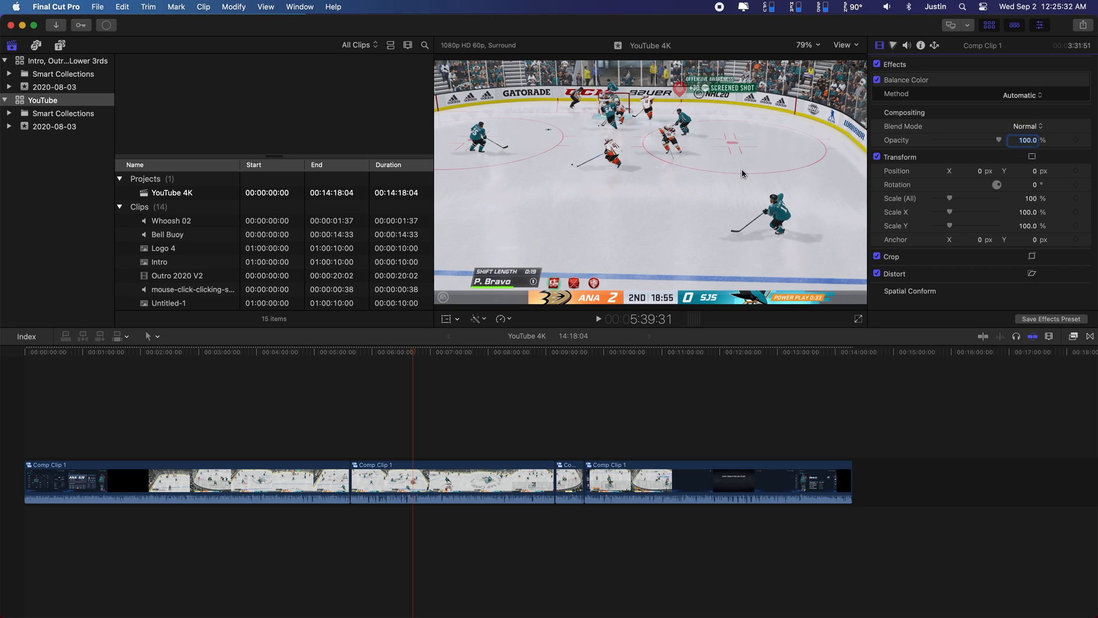
Compare the first Comp Clip 1 segment with and without Balance Color at about 10 seconds, leaving the effect off.
left_click(33, 378)
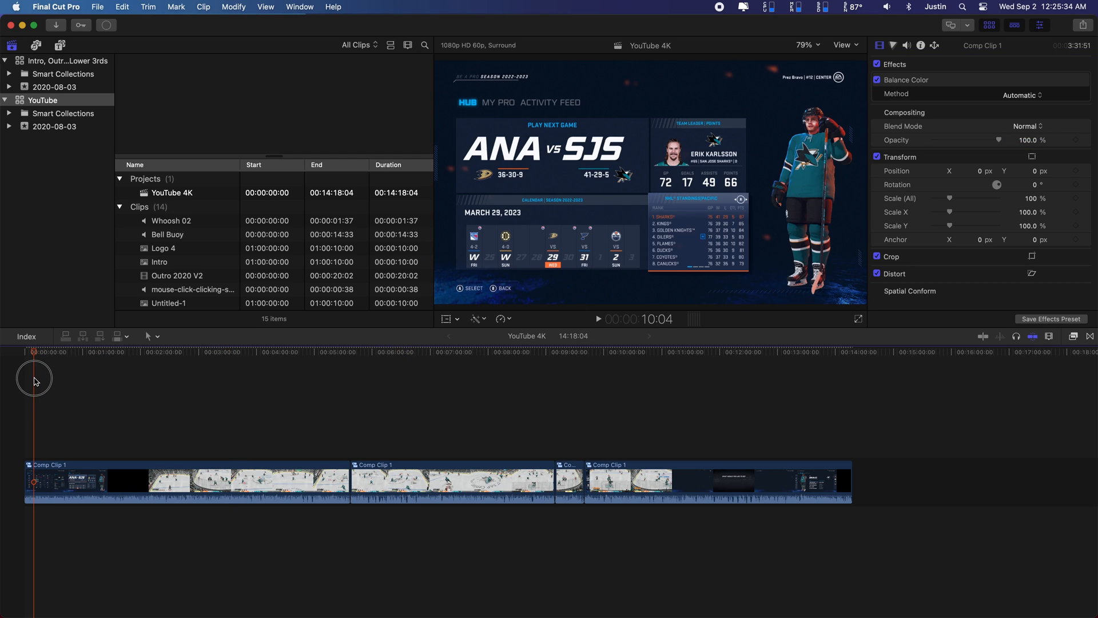
left_click(878, 81)
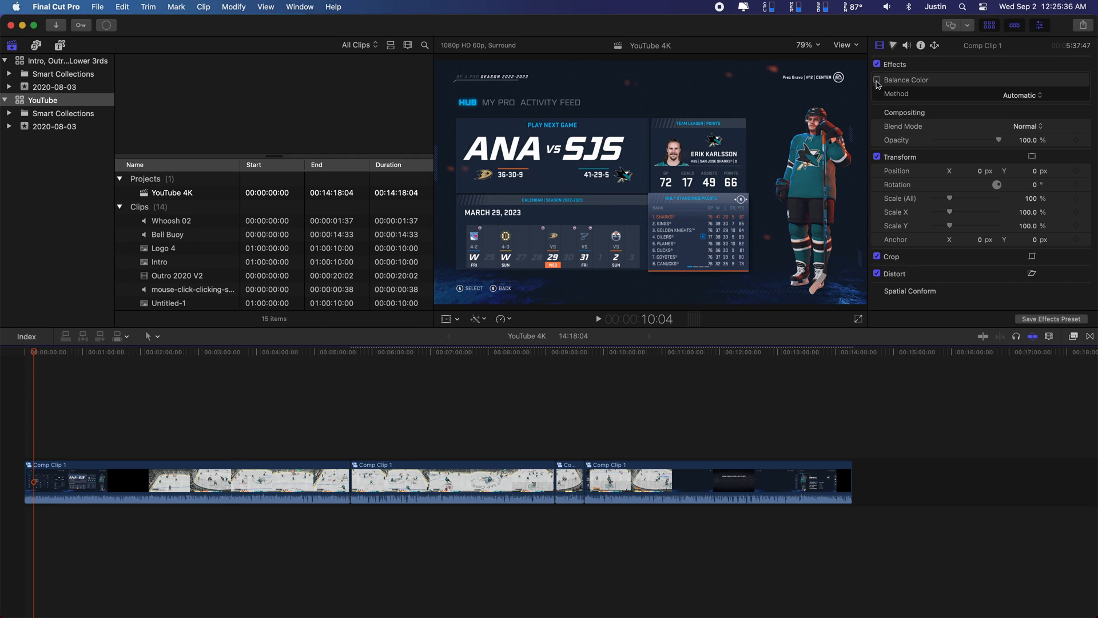
left_click(877, 81)
left_click(877, 81)
left_click(877, 80)
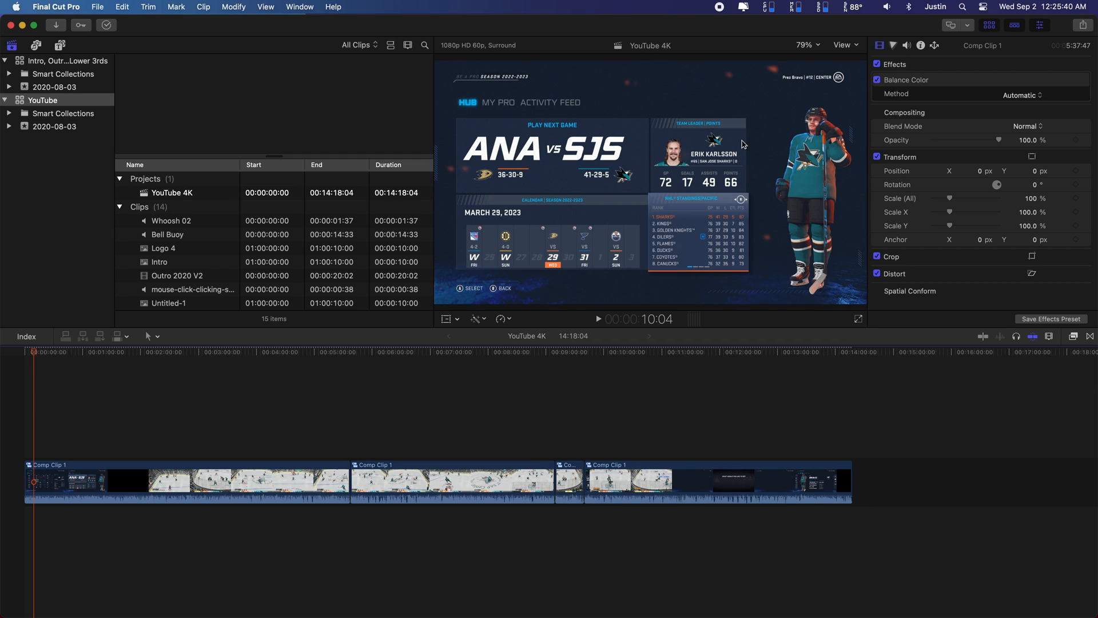
left_click(877, 80)
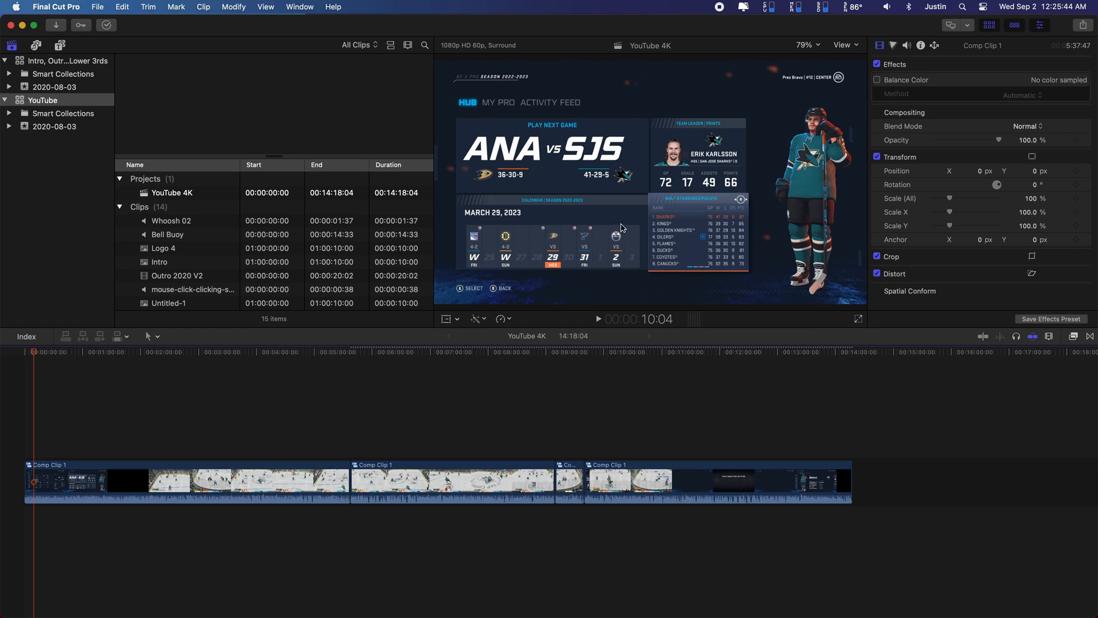
Open Untitled Project from the Intro, Outro & Lower 3rds library and preview the Twitter lower third at about 1:18.
left_click(74, 61)
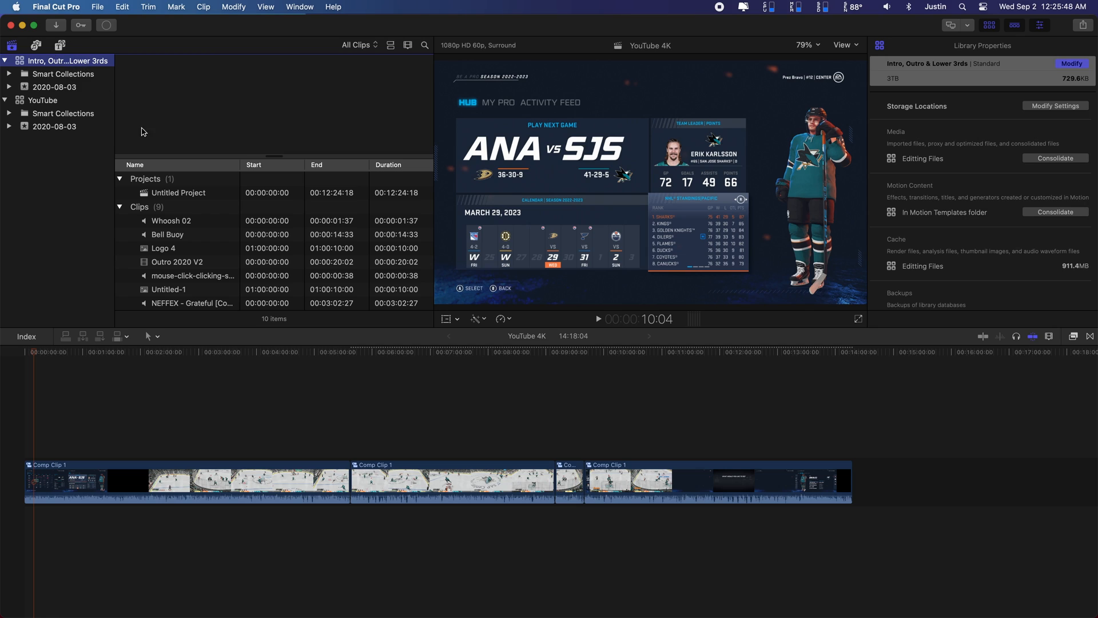
double_click(194, 193)
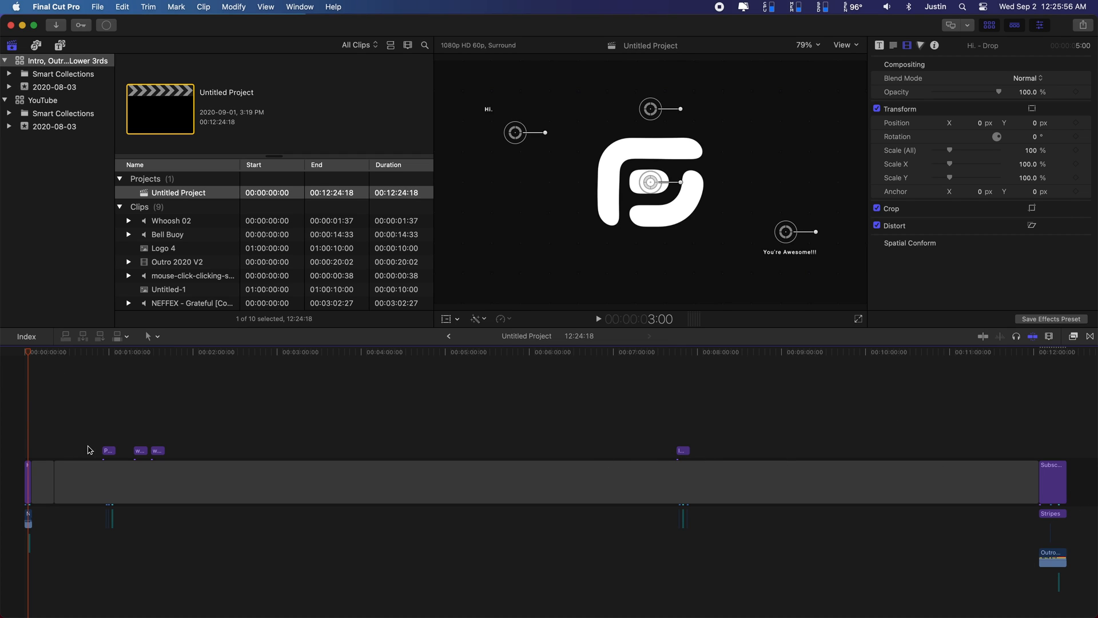
left_click(135, 351)
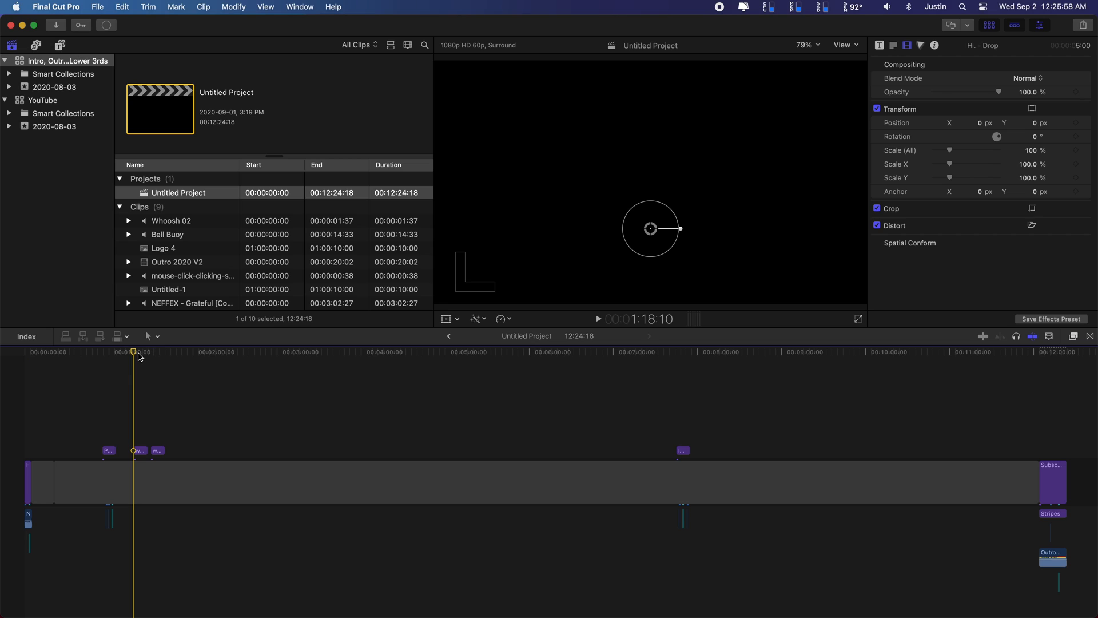
key("space")
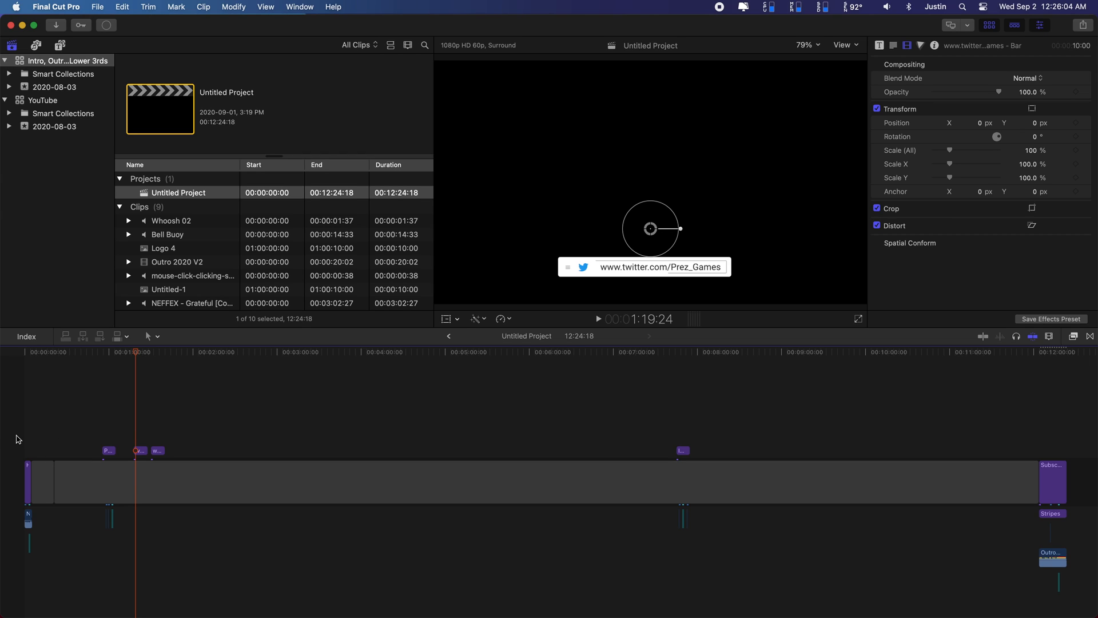
Copy the intro title with its music and whoosh sound and paste them at the start of the YouTube 4K project.
left_click_drag(27, 436, 30, 558)
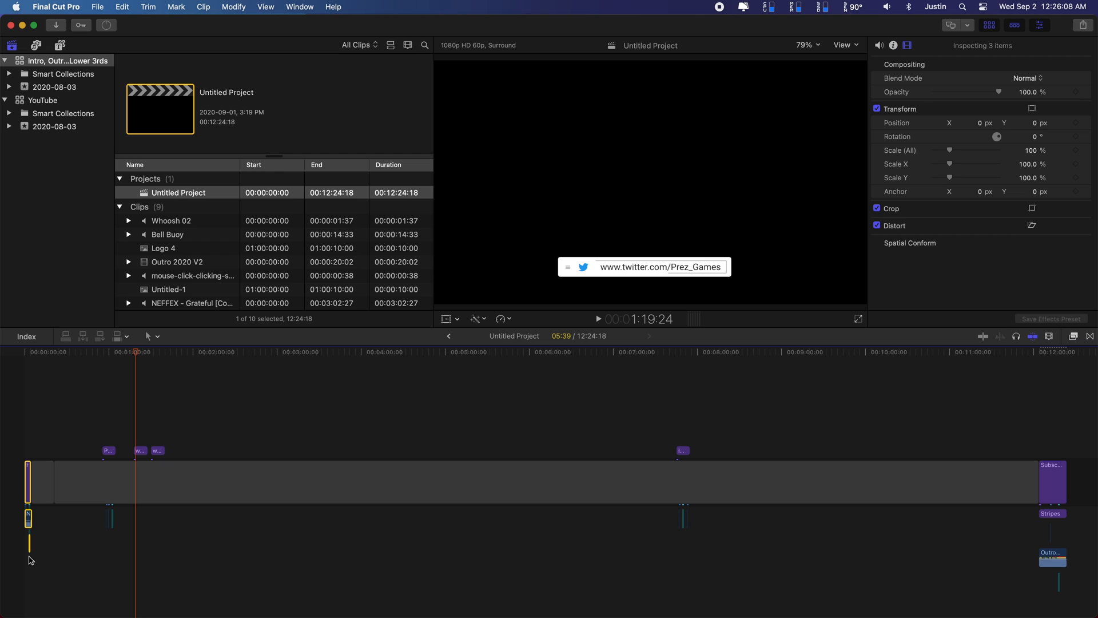
left_click_drag(118, 355, 24, 355)
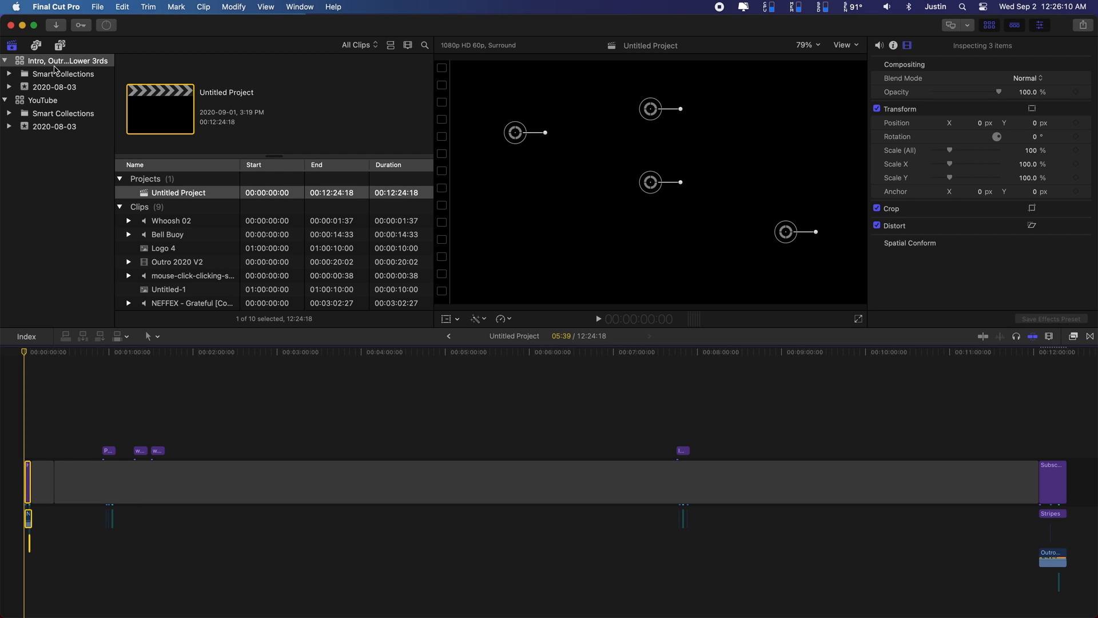
left_click(47, 102)
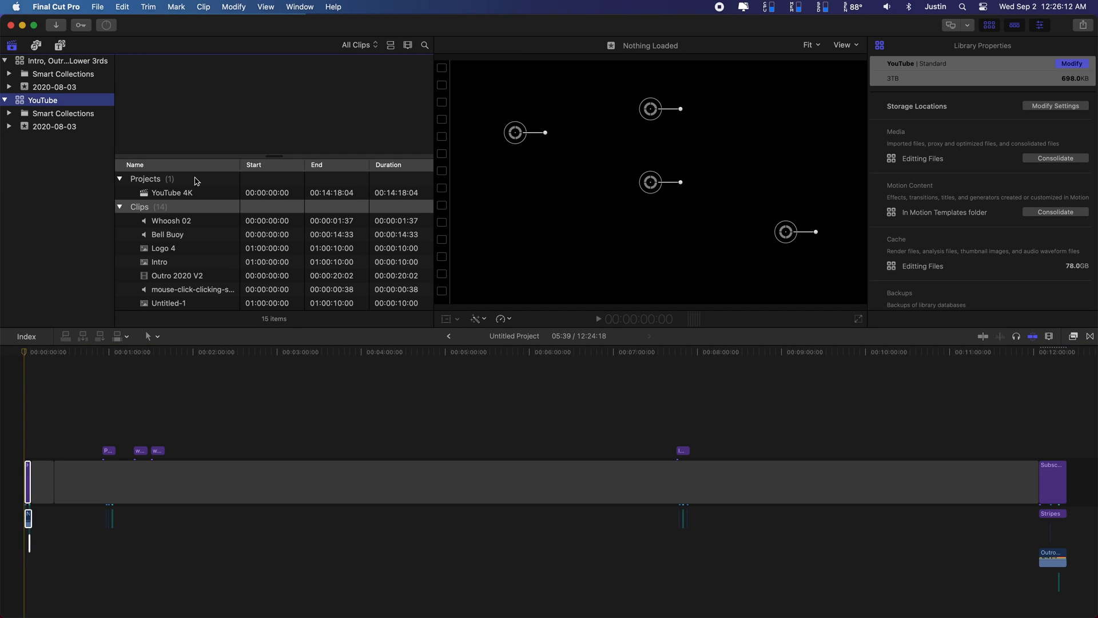
double_click(189, 193)
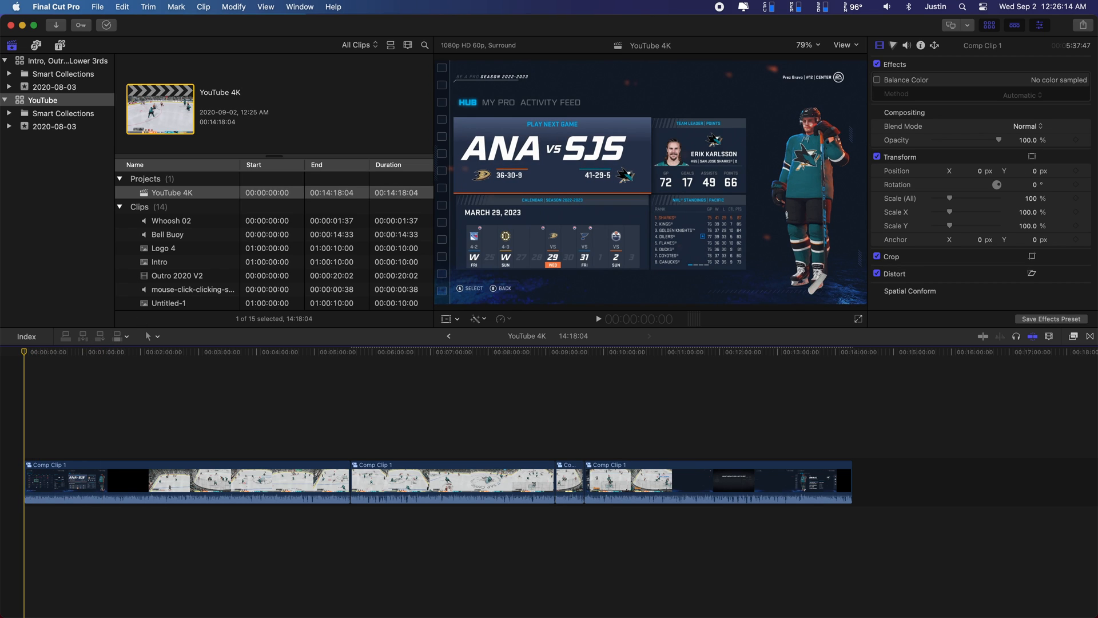
key("super+v")
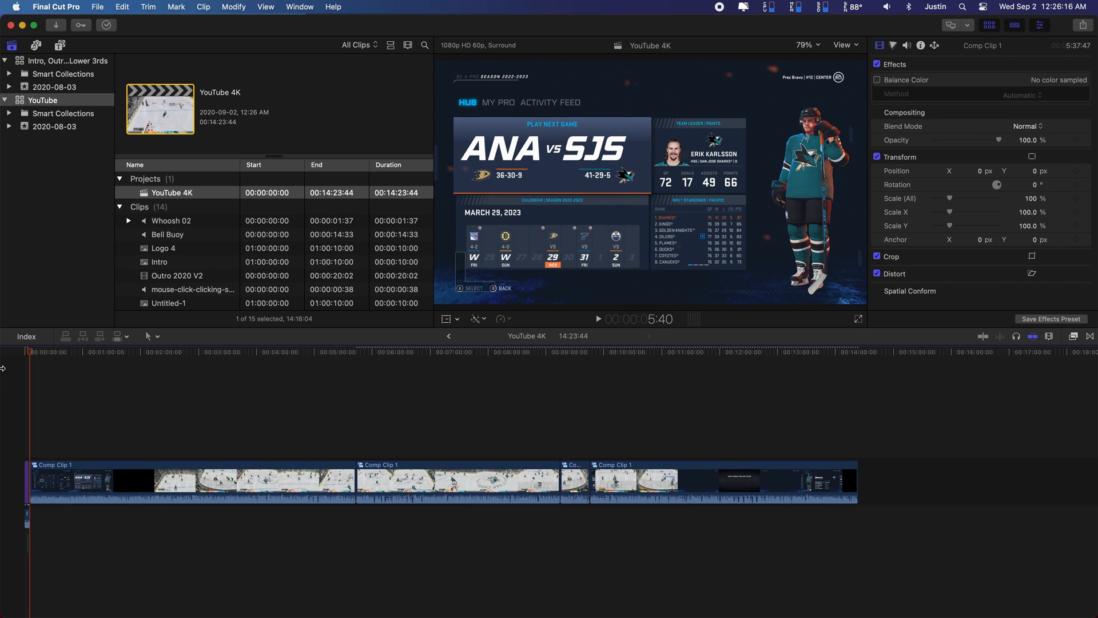
Delete the short gap between the Hi. - Drop intro title and the first Comp Clip 1 segment.
key("super+equal")
key("super+equal")
key("super+equal")
key("super+equal")
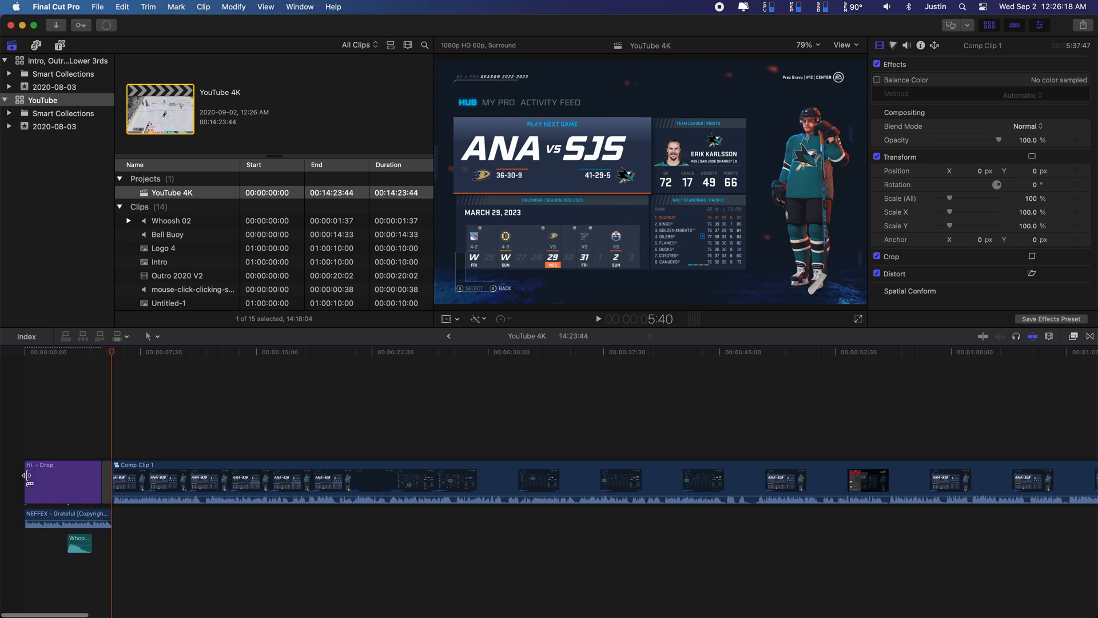
left_click(107, 480)
key("Delete")
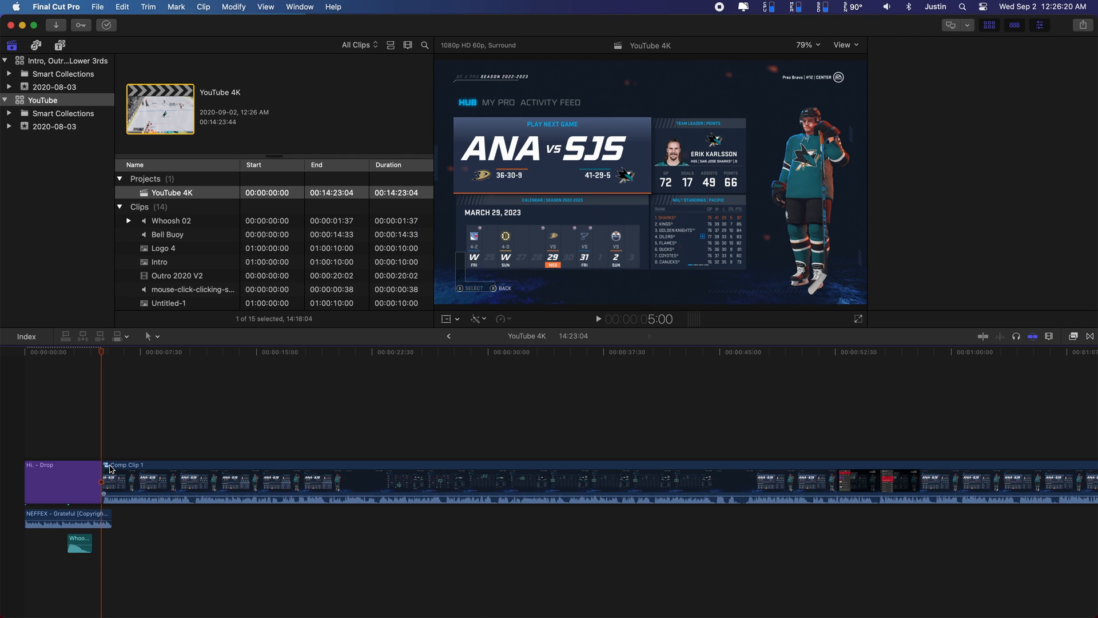
left_click(110, 467)
Reopen Untitled Project from the Intro, Outro & Lower 3rds library and copy the first three lower-third titles with their sound effects.
left_click(41, 64)
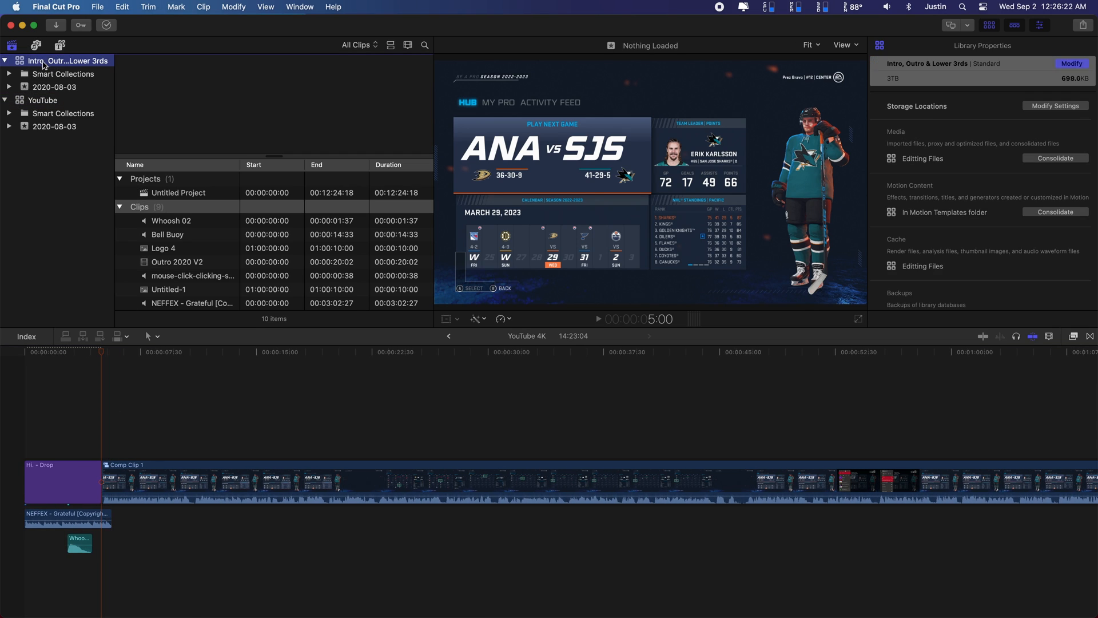
double_click(233, 196)
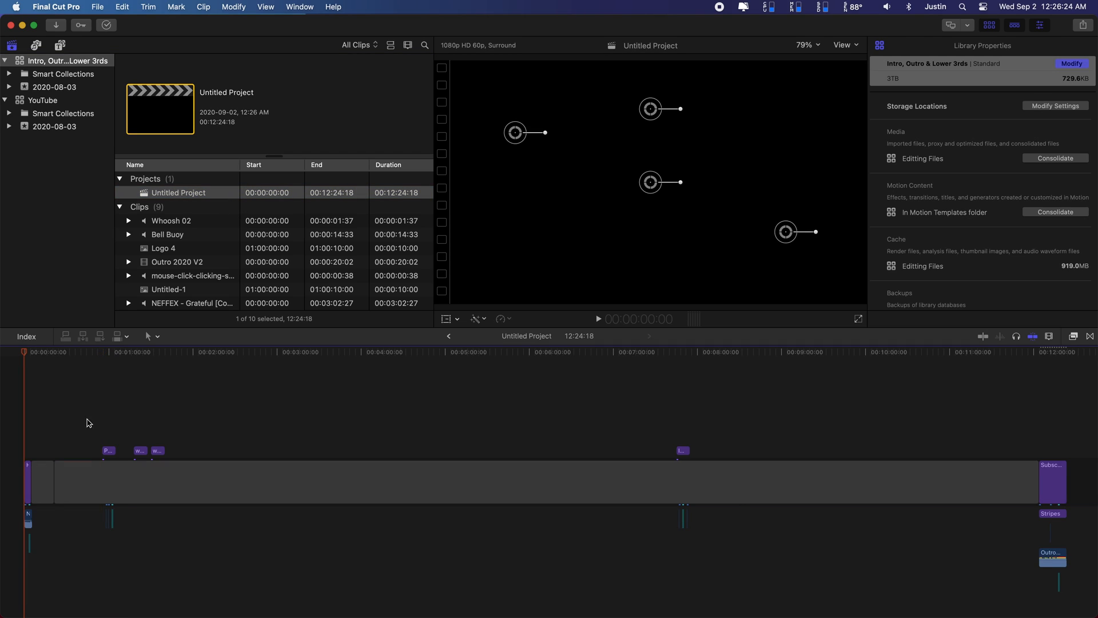
left_click_drag(87, 445, 189, 467)
left_click_drag(146, 524, 98, 514)
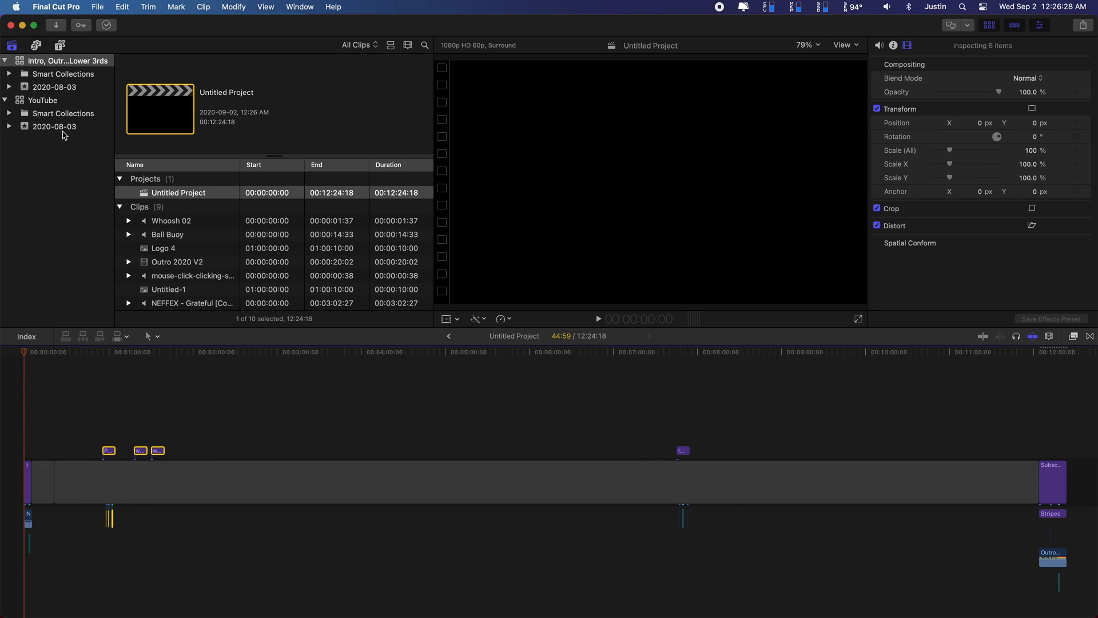
Paste the copied lower thirds and sound effects at about 1:00 in the YouTube 4K project, then return to the timeline's start.
left_click(54, 101)
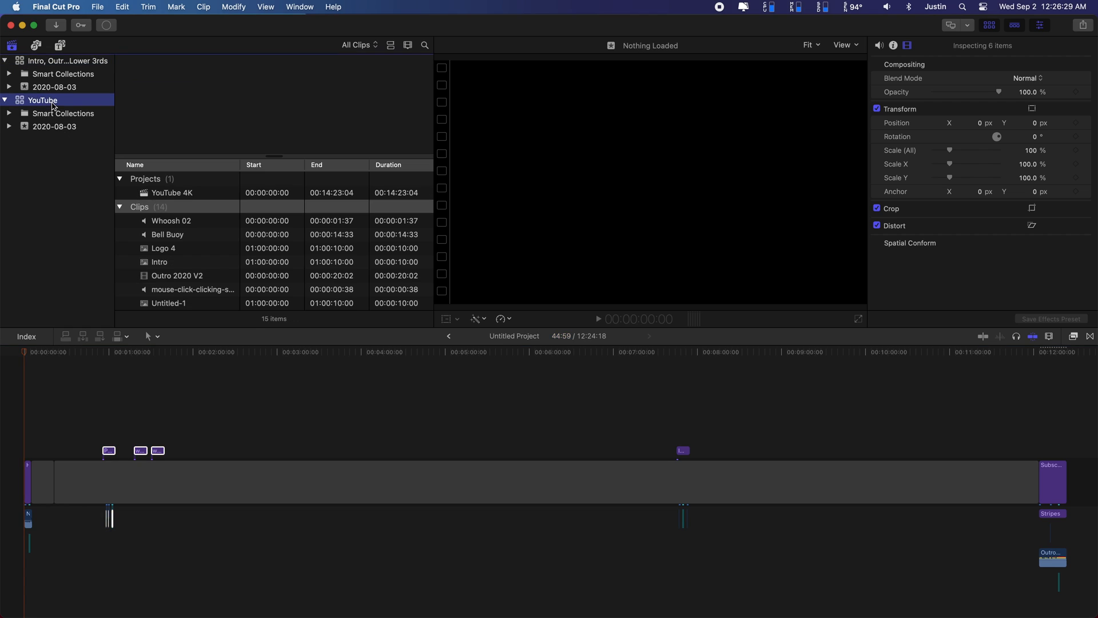
double_click(169, 193)
left_click_drag(170, 351, 954, 394)
scroll(953, 394, "right", 8)
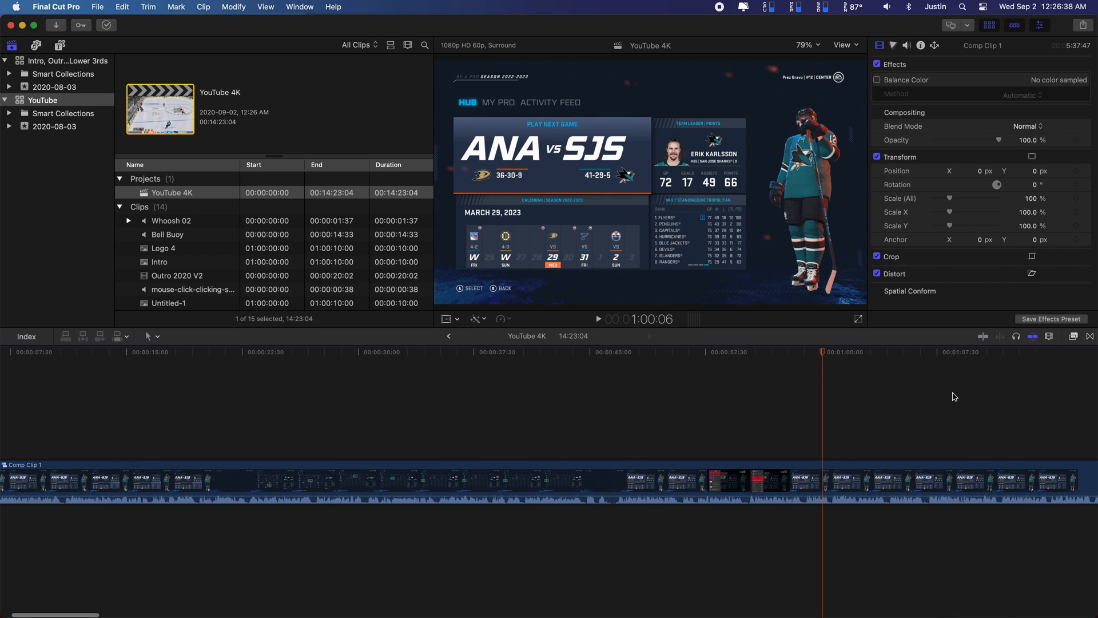
scroll(494, 411, "right", 2)
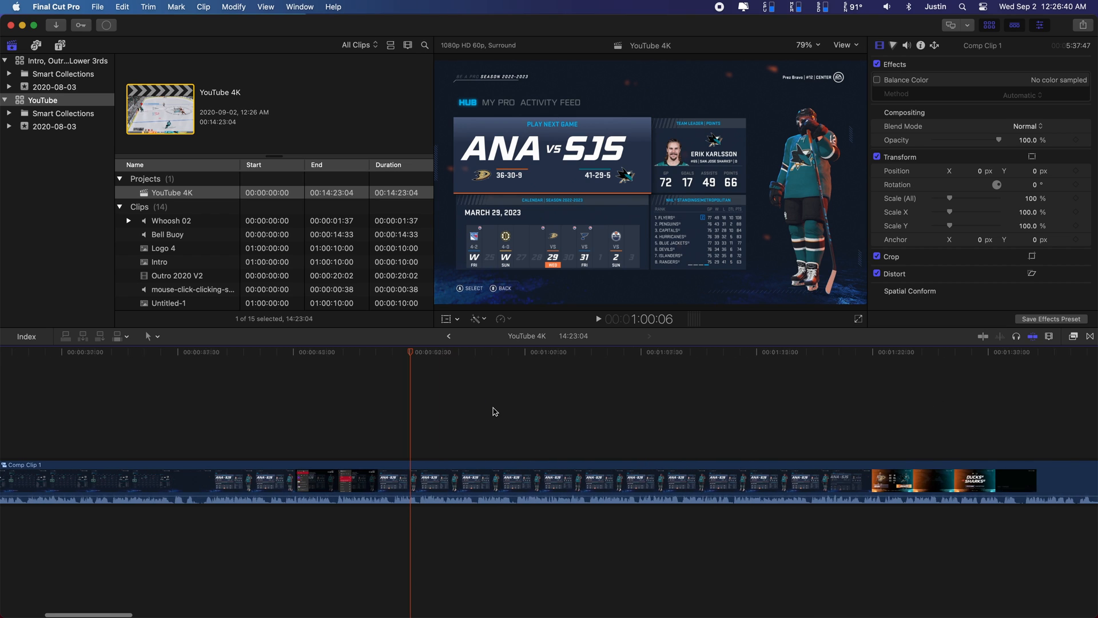
key("super+v")
scroll(437, 422, "left", 14)
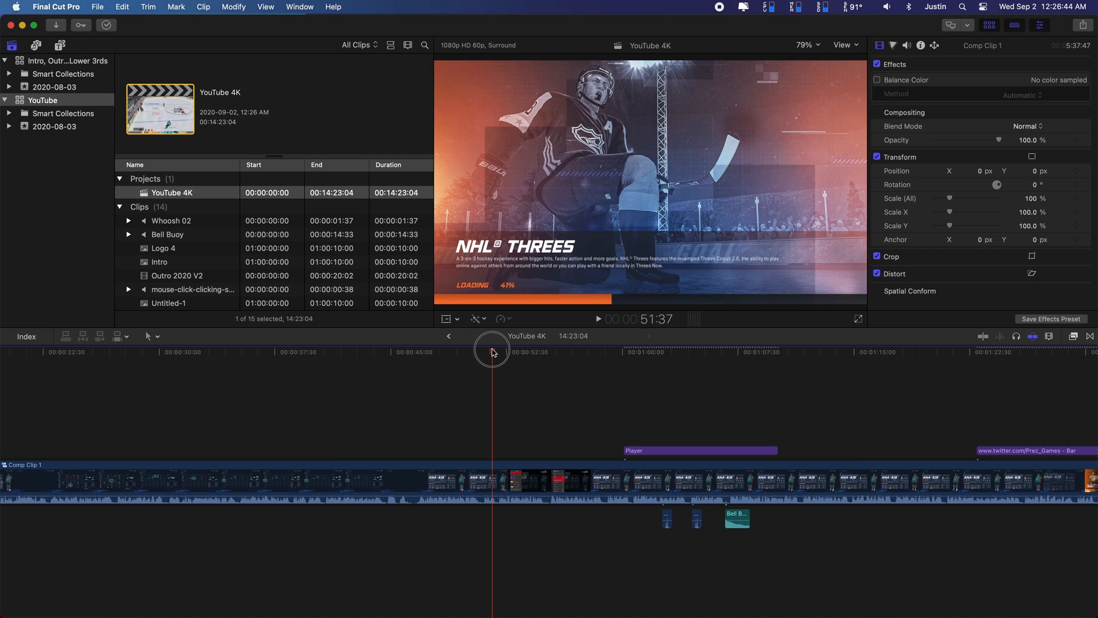
key("Home")
Reopen Untitled Project from the Intro, Outro & Lower 3rds library and copy the fourth lower-third title with its sound effects.
left_click(64, 62)
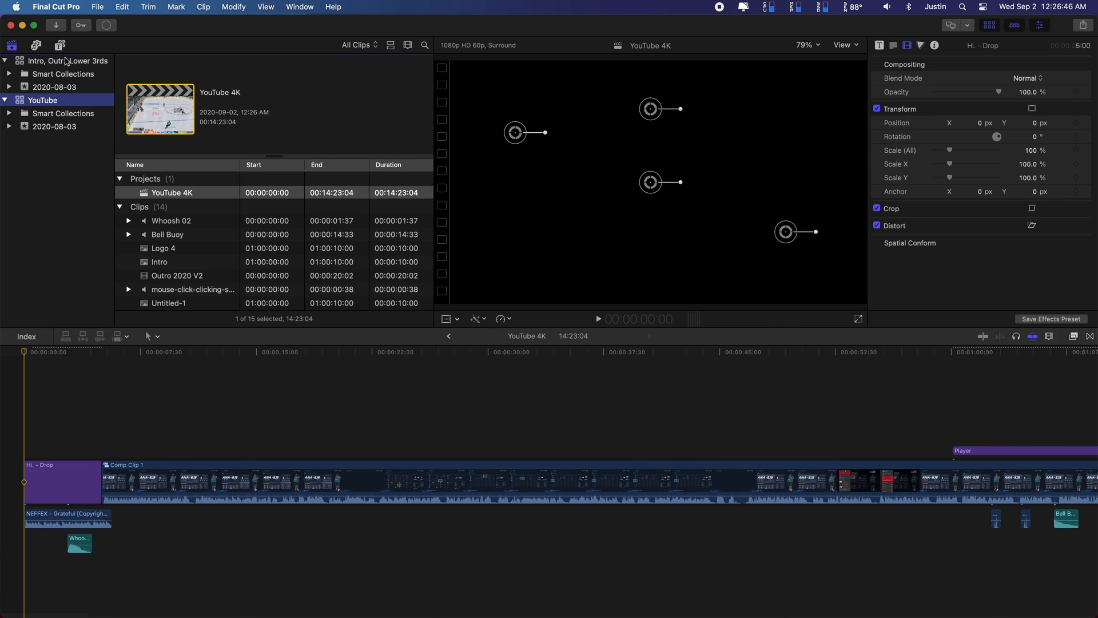
double_click(193, 195)
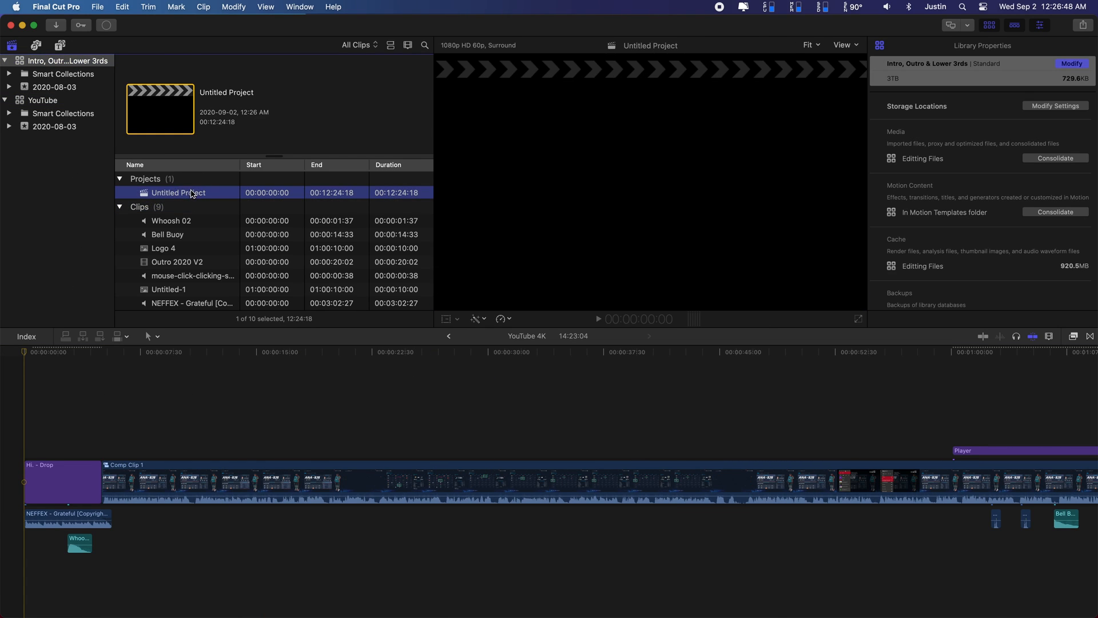
left_click(722, 454)
left_click_drag(721, 524, 558, 522)
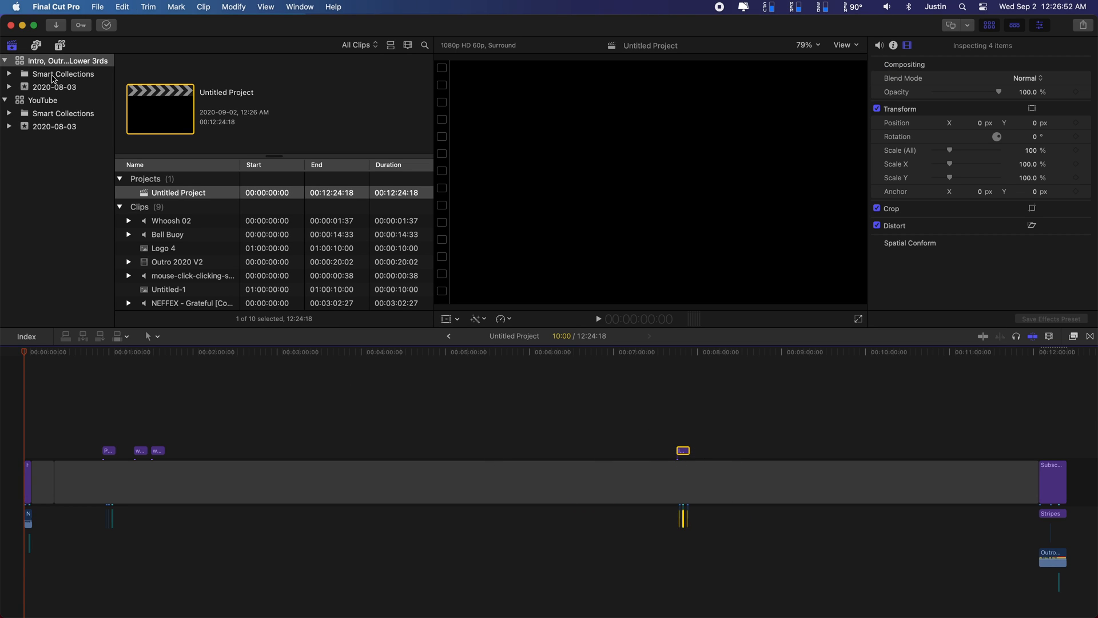
Reopen the YouTube 4K project from the YouTube library.
left_click(47, 101)
scroll(622, 354, "right", 5)
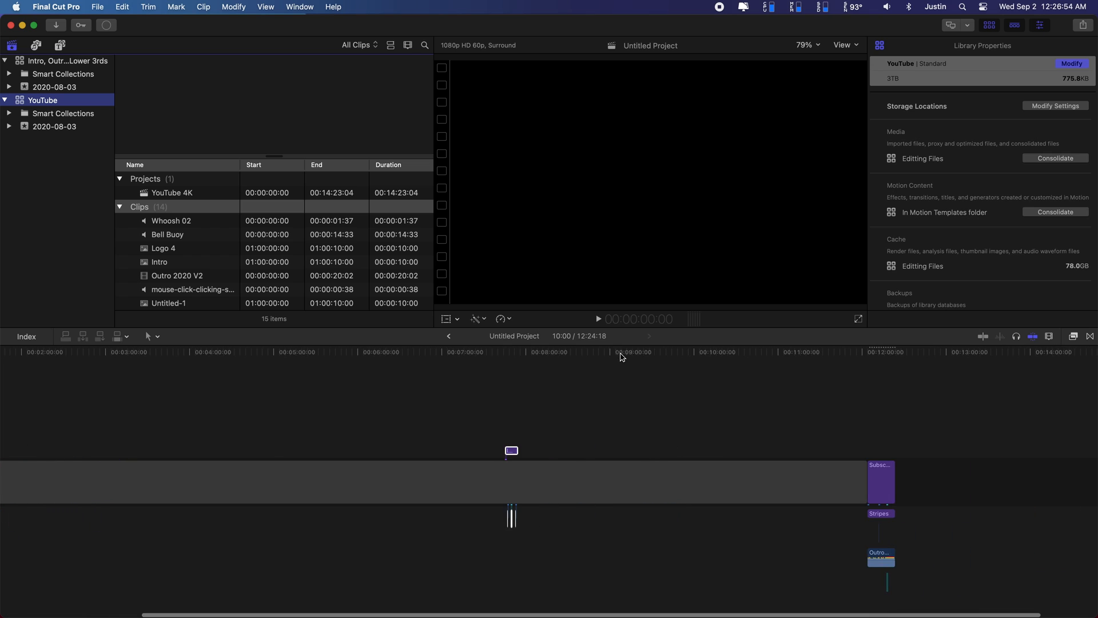
left_click(203, 191)
double_click(203, 191)
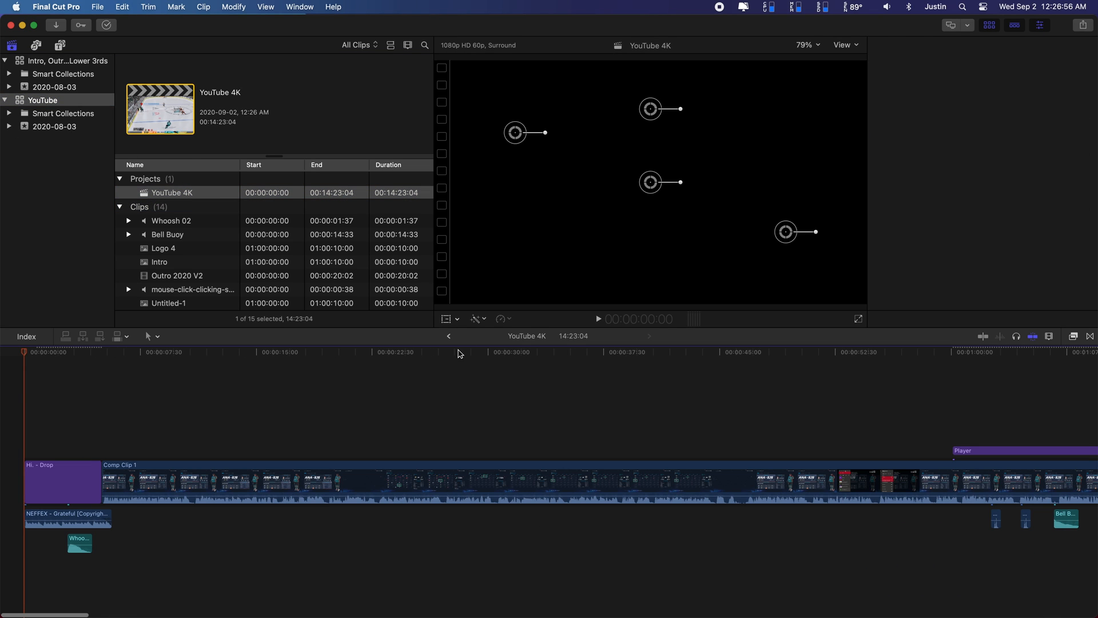
Paste the copied lower third and its sound effects just before 9:00, then return to the timeline's start.
scroll(798, 461, "right", 20)
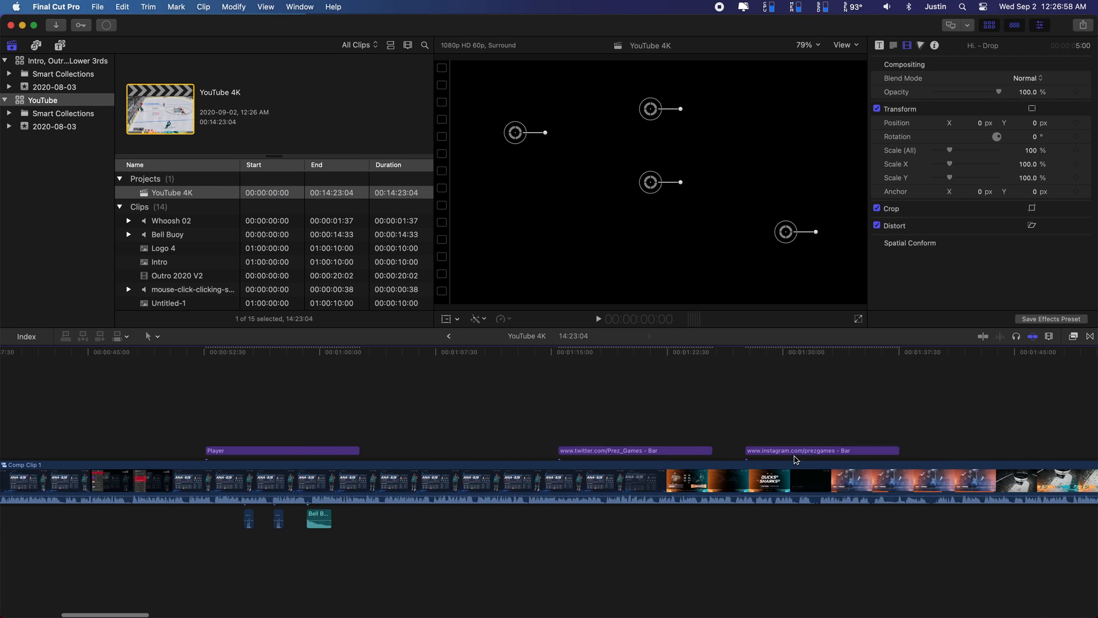
key("super+minus")
key("super+minus")
key("super+minus")
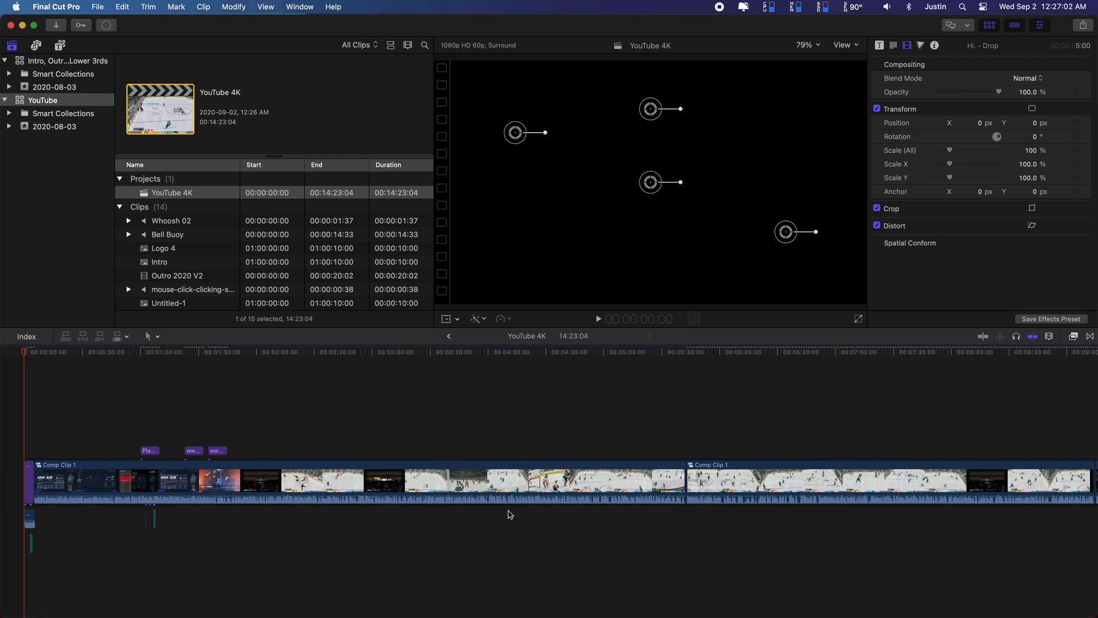
key("super+minus")
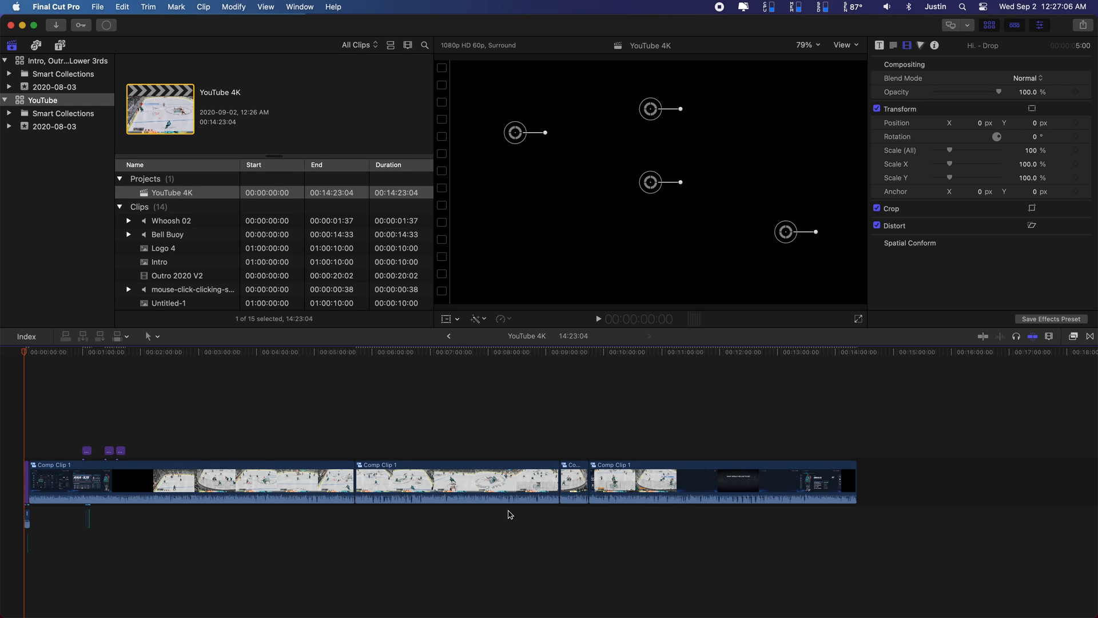
left_click(545, 353)
left_click_drag(546, 351, 609, 375)
key("super+v")
left_click_drag(654, 443, 544, 449)
left_click(531, 353)
left_click_drag(531, 356, 22, 381)
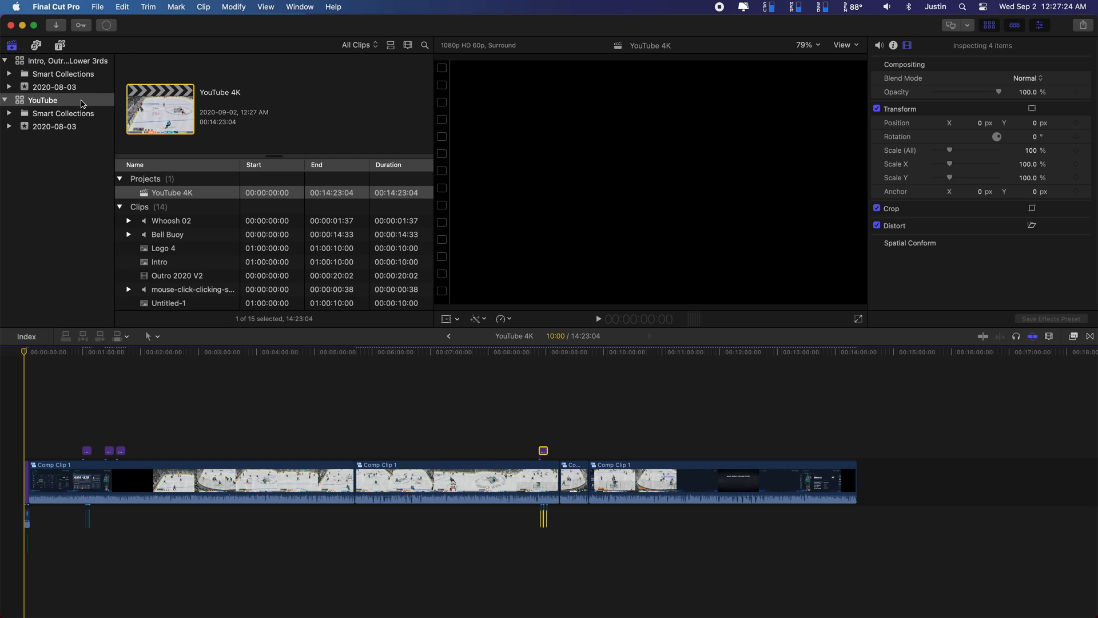
Reopen Untitled Project from the template library and copy the Subscribe outro with its Stripes background, outro music and bell sound.
left_click(73, 61)
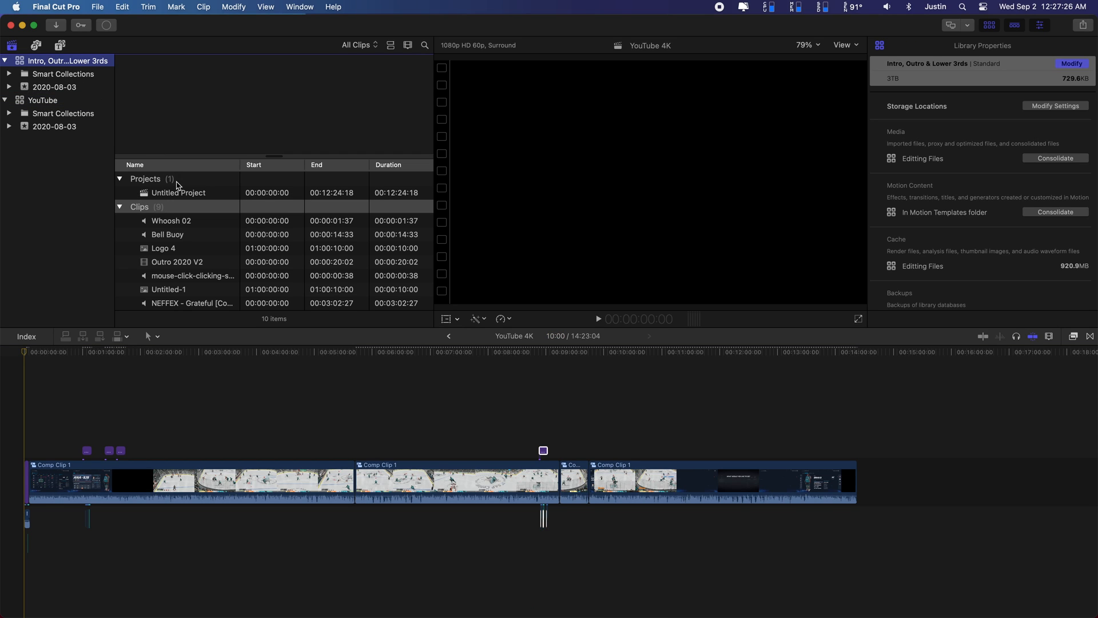
double_click(172, 192)
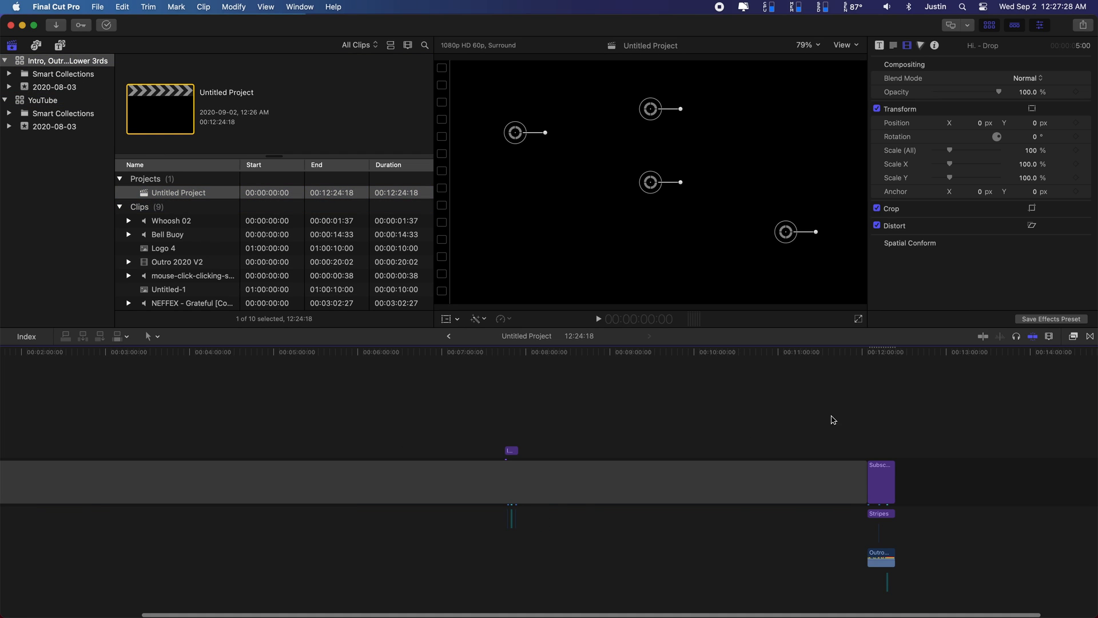
left_click_drag(881, 433, 898, 595)
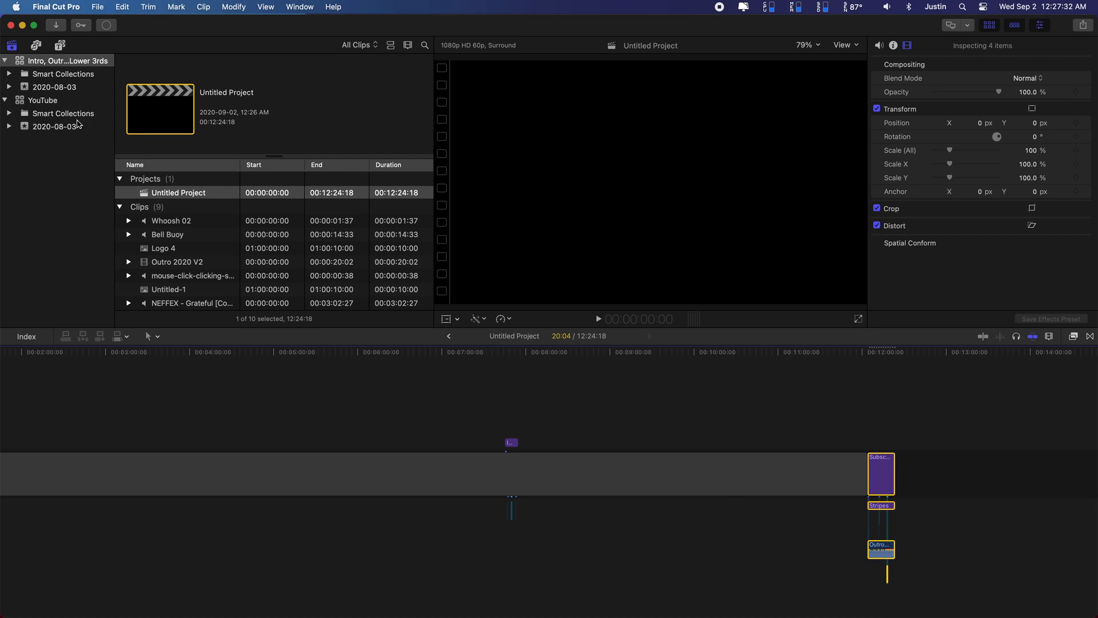
Open the YouTube 4K project and paste the copied outro elements directly after the last Comp Clip 1 segment.
left_click(46, 101)
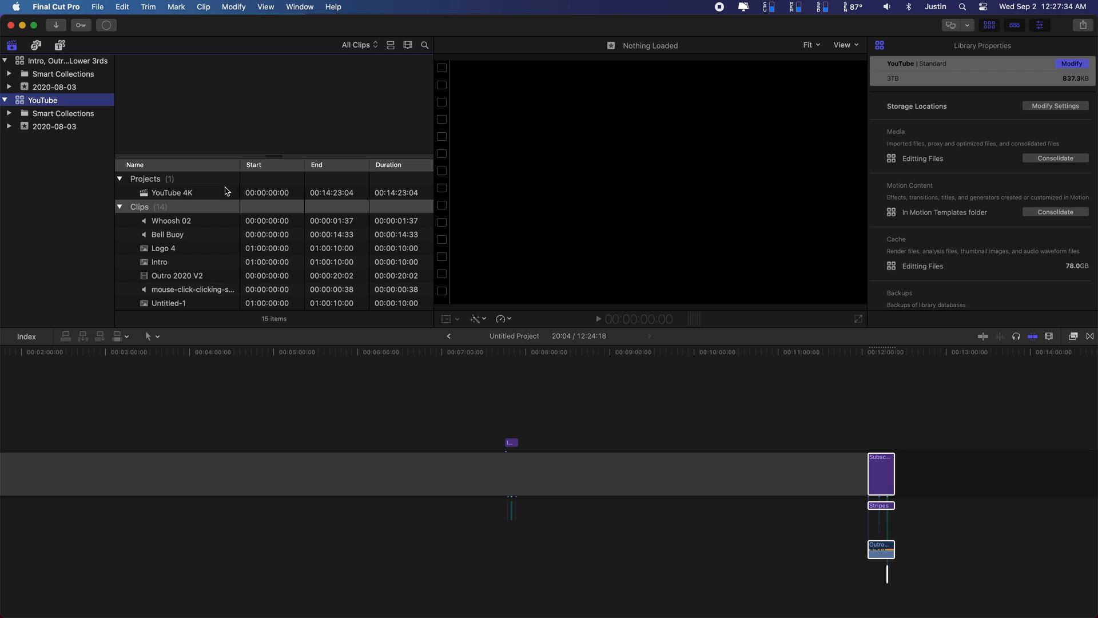
double_click(226, 191)
left_click(860, 357)
key("super+v")
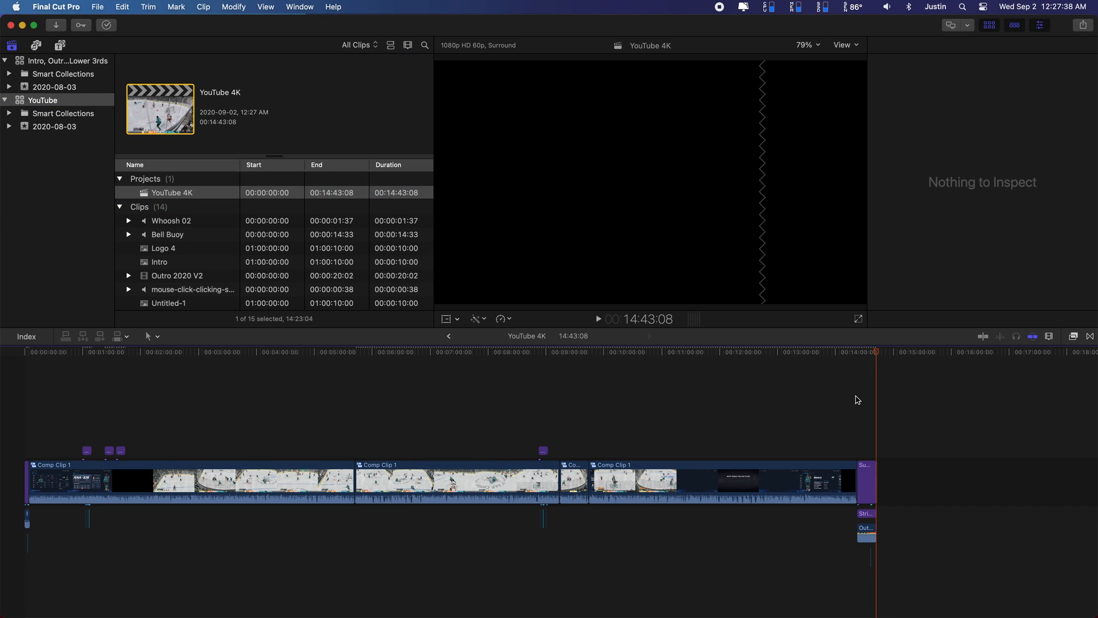
Inspect the pasted Subscribe, Stripes, Outro 2020 V2 and Bell Buoy clips up close, then check the whole timeline.
key("super+equal")
key("super+equal")
key("super+equal")
key("super+equal")
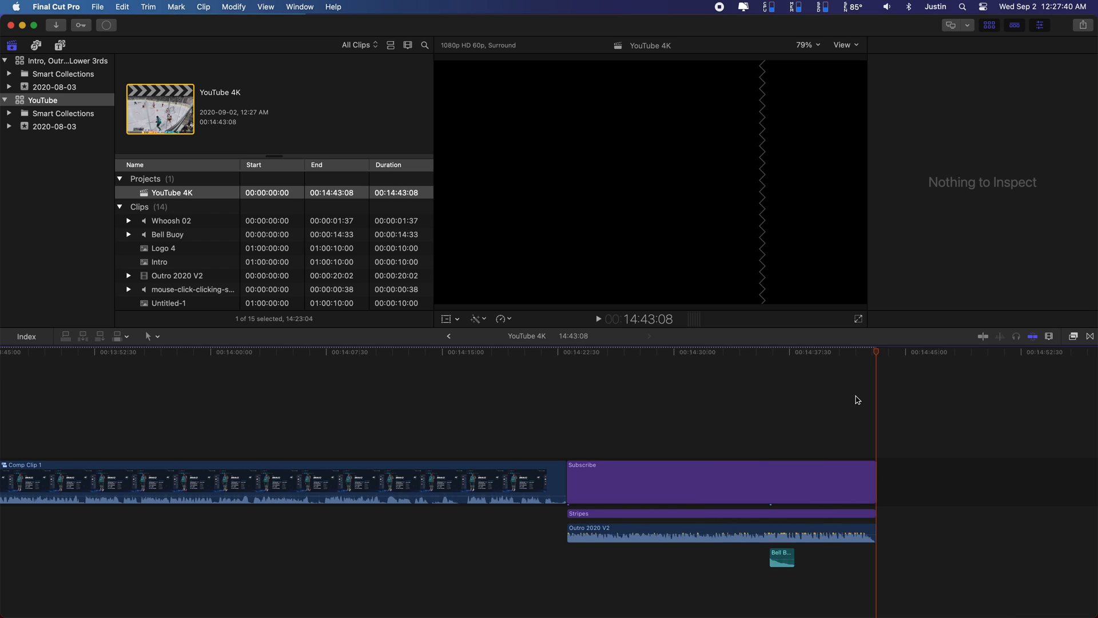
key("super+equal")
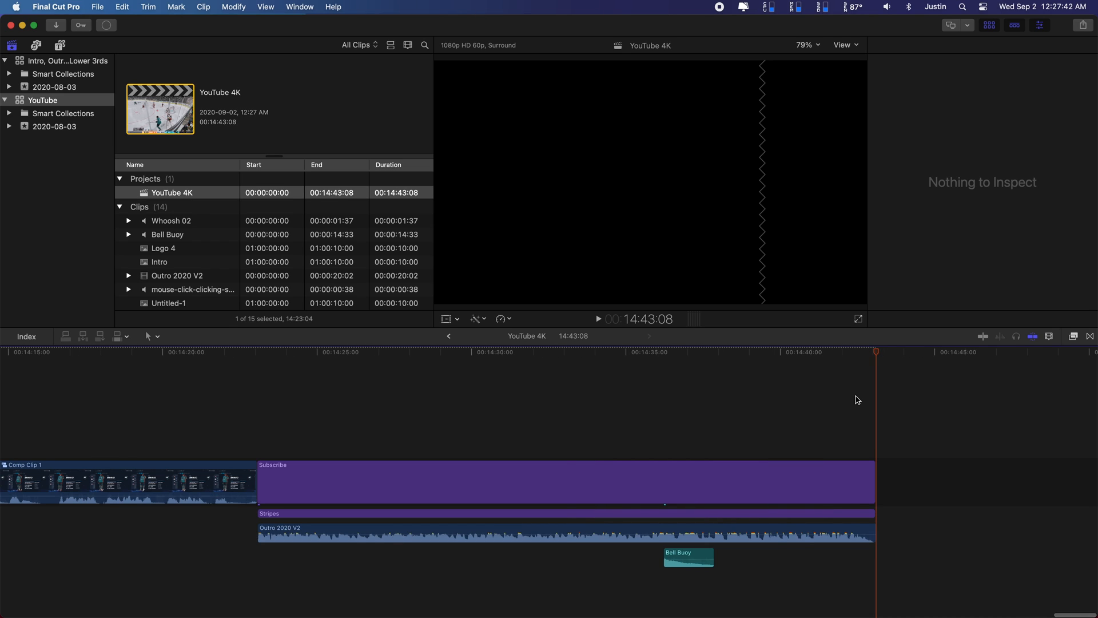
key("super+minus")
key("super+minus")
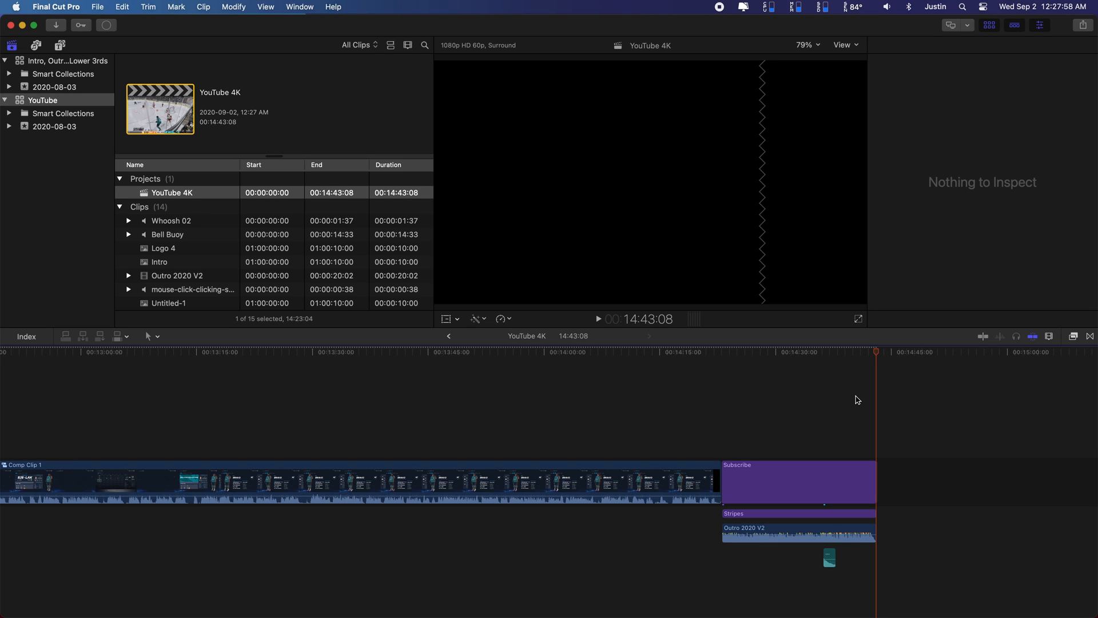
scroll(669, 397, "left", 15)
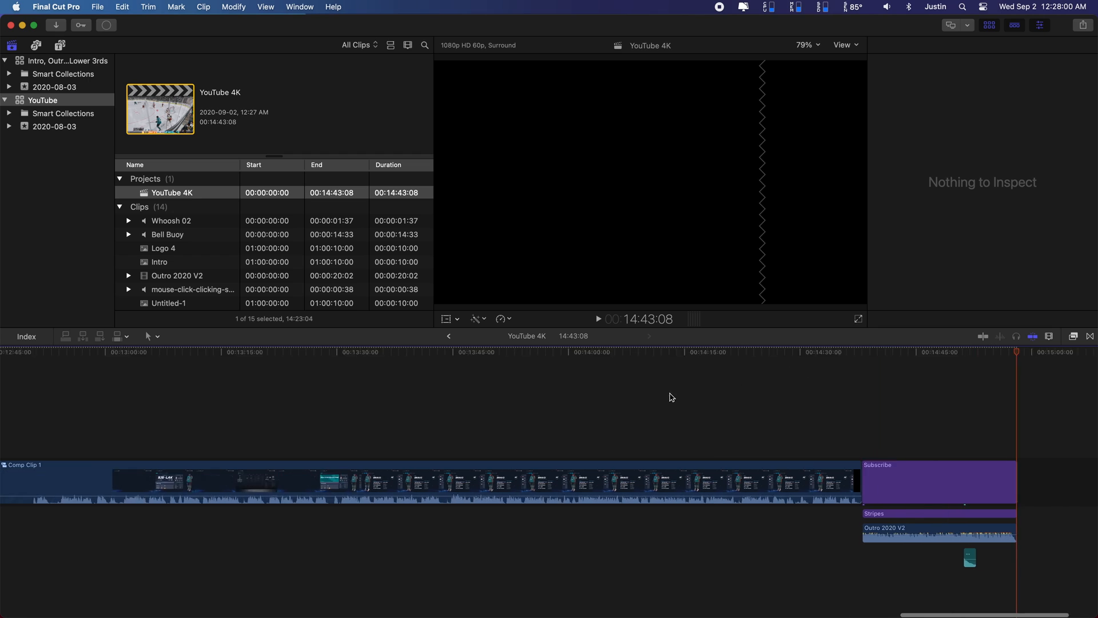
key("shift+z")
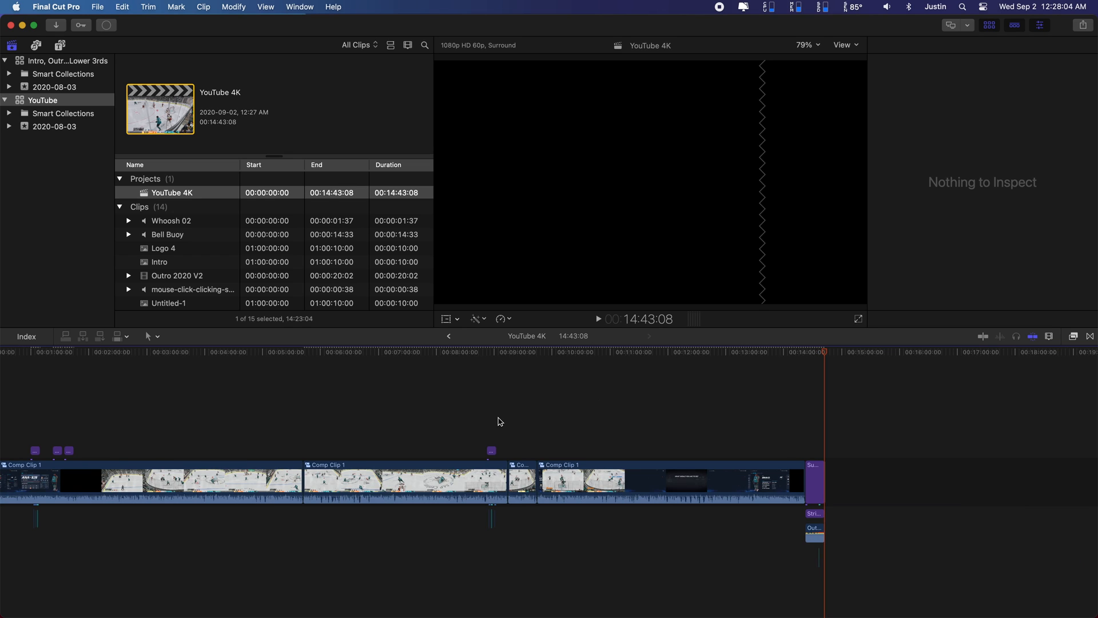
left_click(555, 356)
left_click_drag(555, 357, 273, 409)
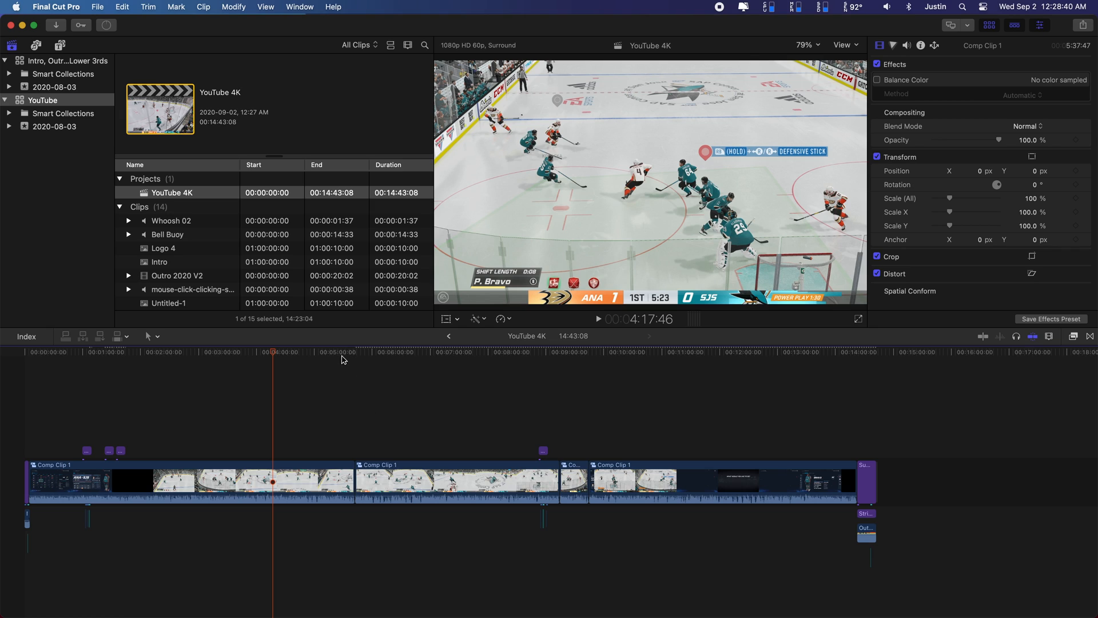
mouse_move(377, 614)
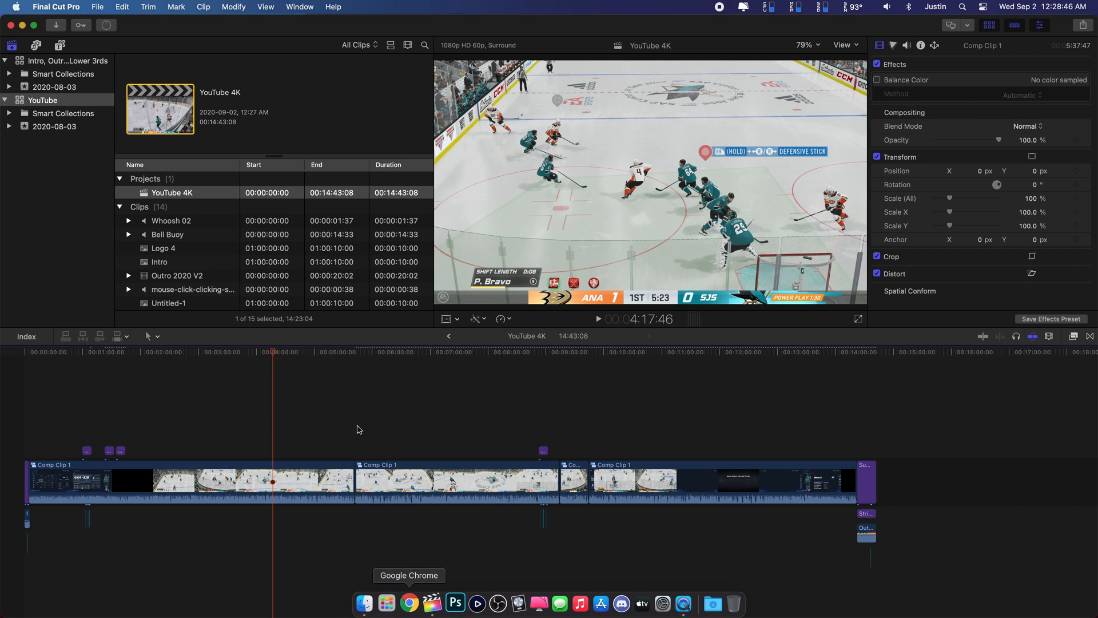
left_click(333, 365)
left_click(296, 367)
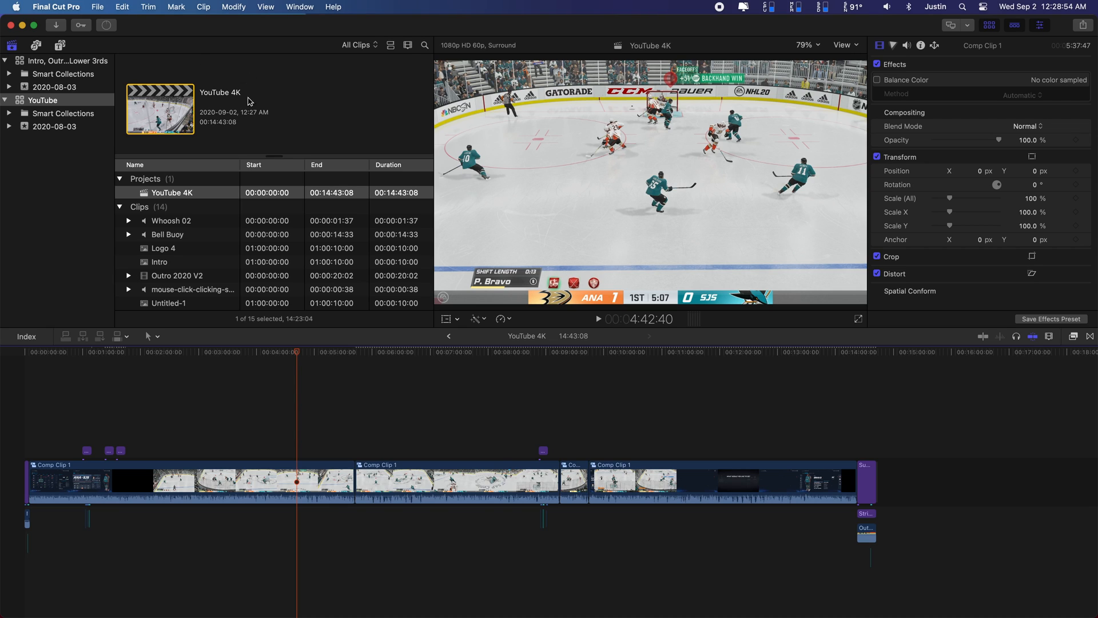
left_click(314, 355)
left_click_drag(314, 355, 431, 391)
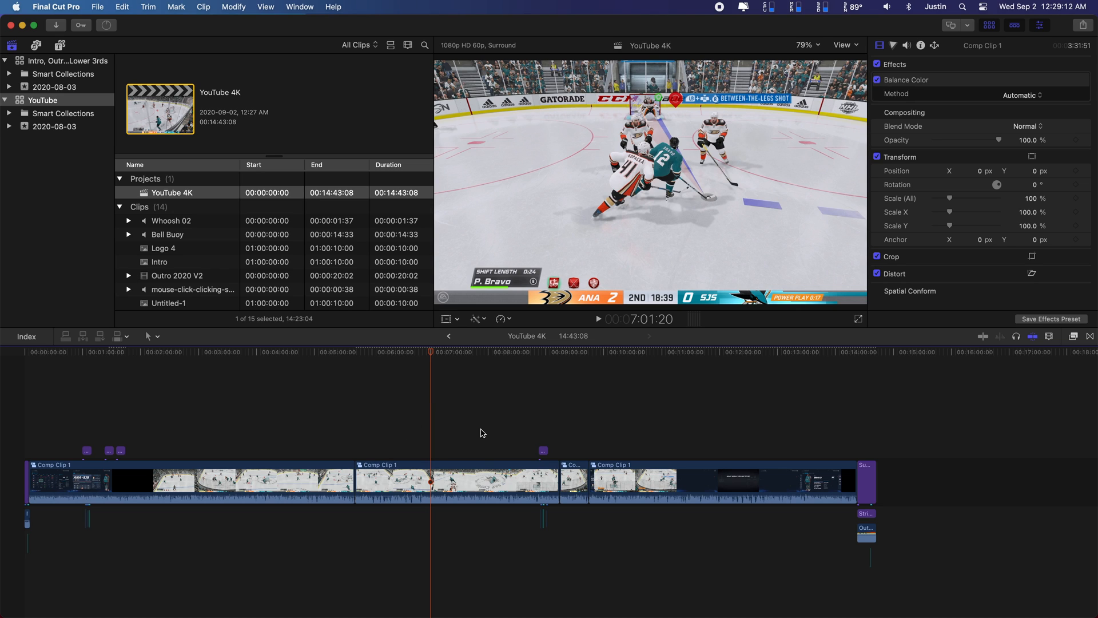
left_click(399, 352)
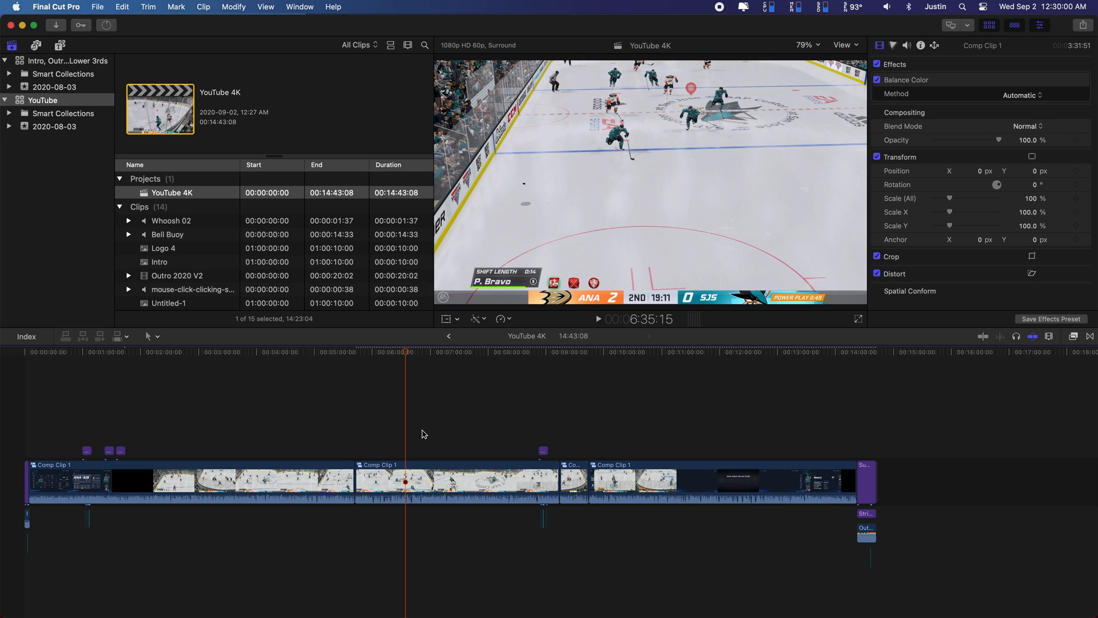
left_click_drag(411, 350, 261, 395)
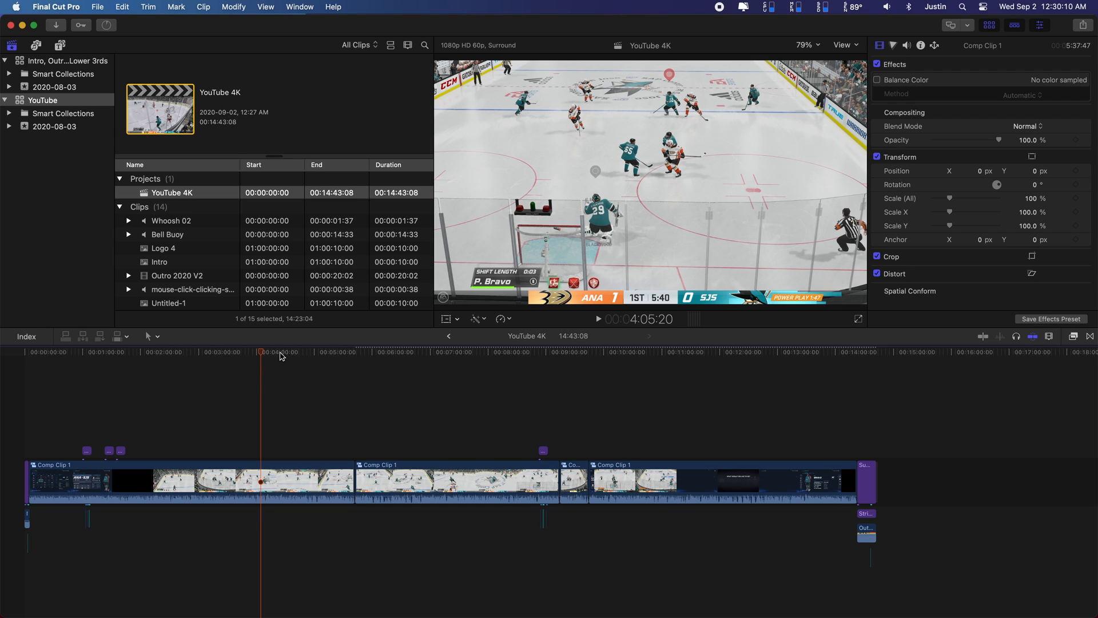
left_click_drag(288, 356, 488, 358)
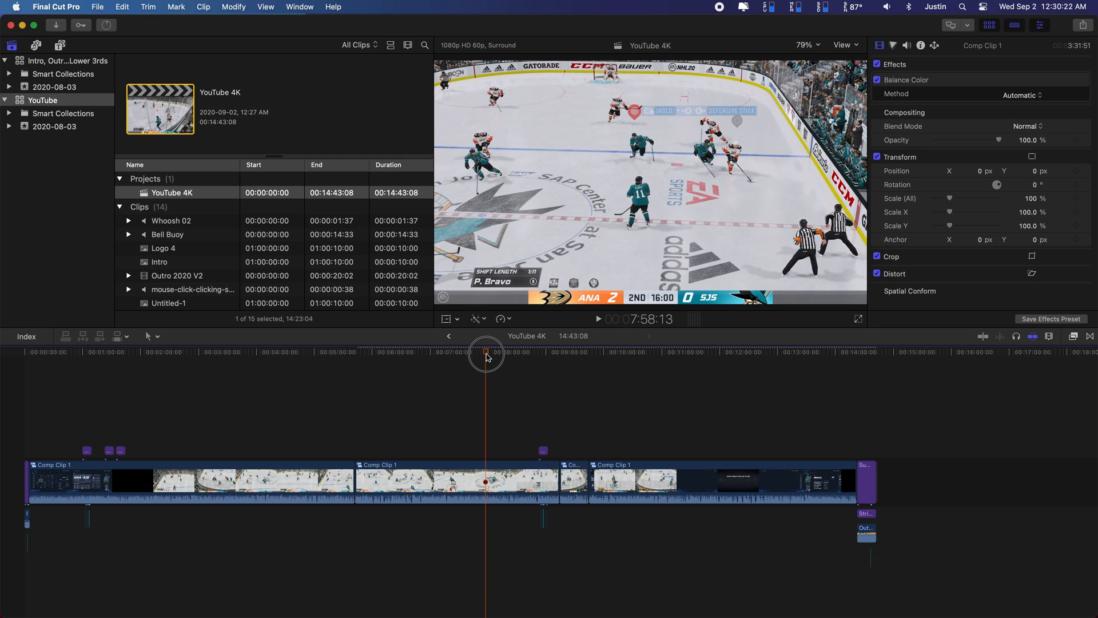
left_click_drag(488, 358, 479, 363)
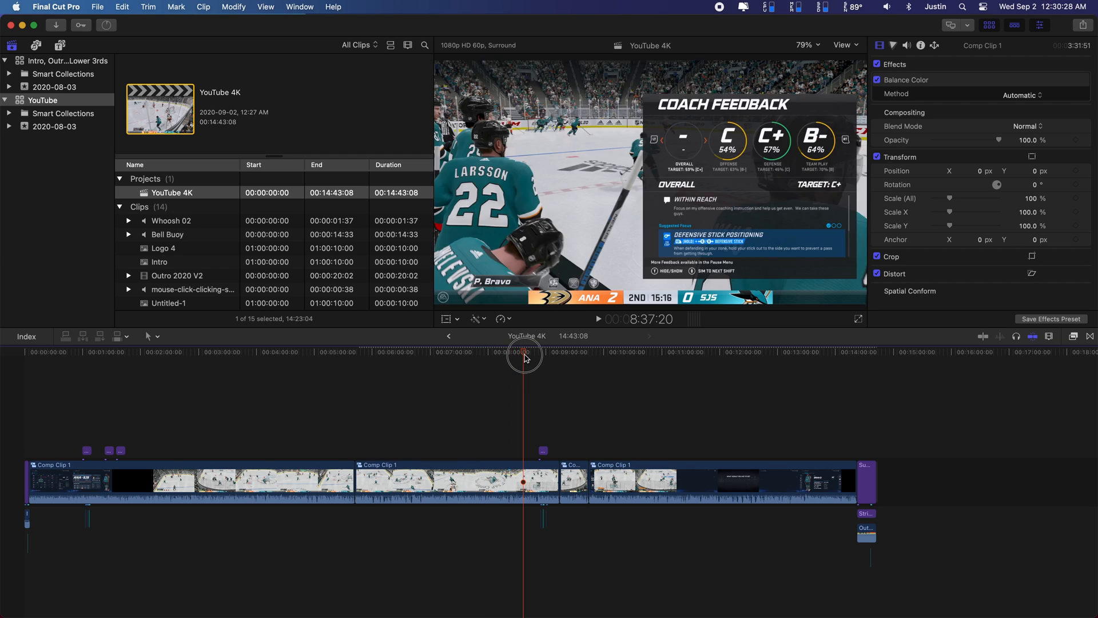
left_click(161, 402)
left_click(153, 404)
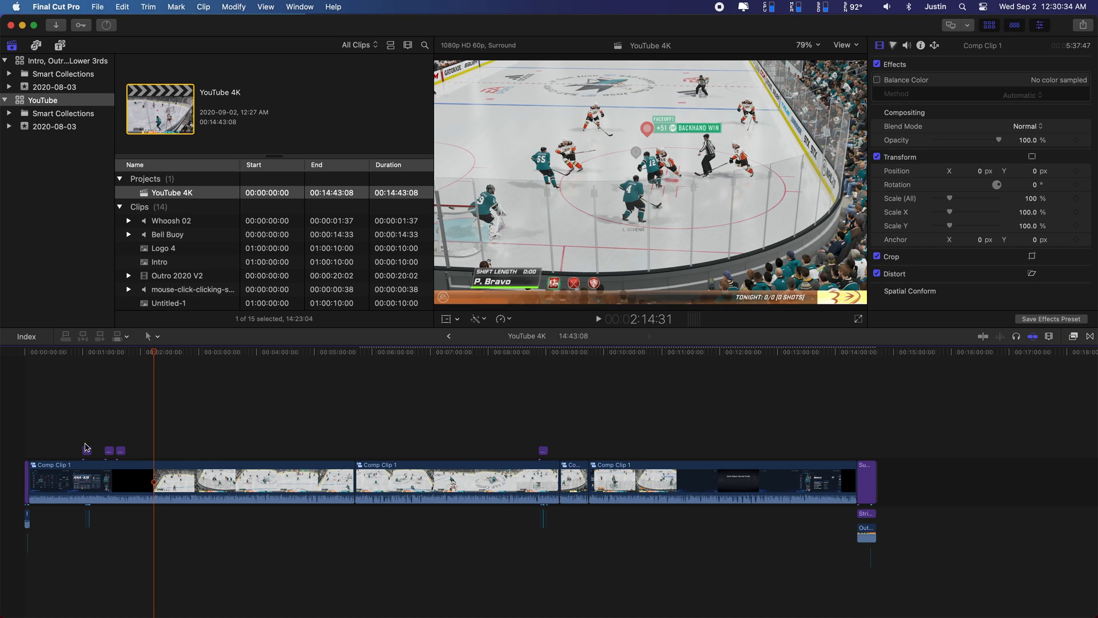
Preview the first lower third at about 1:02 and browse the mTuber 2 title templates from Backgrounds to Pointers.
left_click(83, 368)
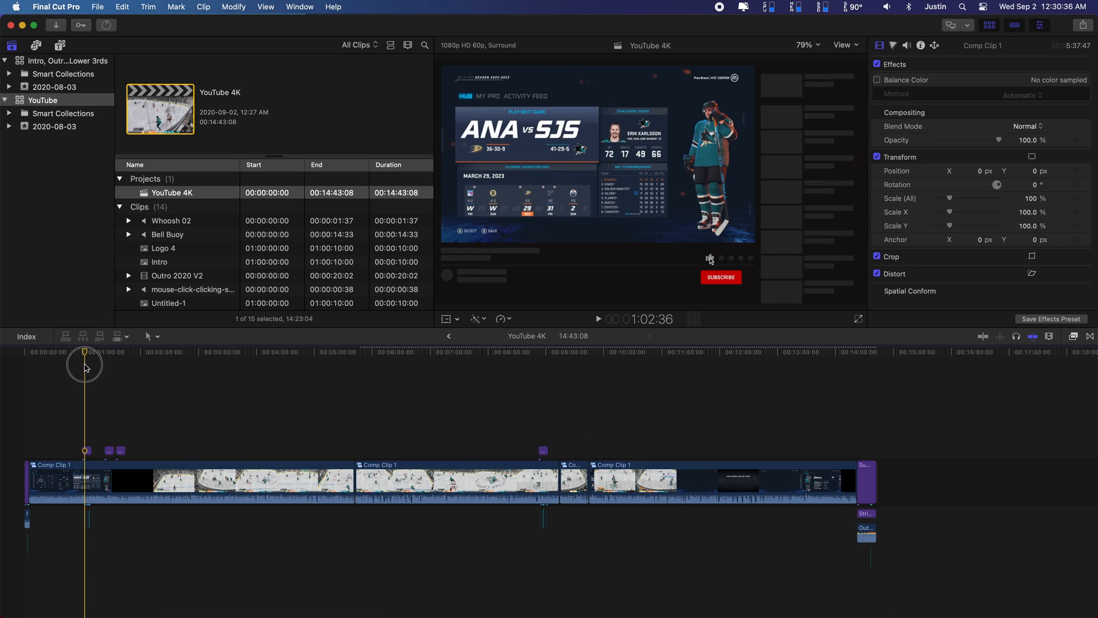
left_click(60, 49)
left_click(51, 193)
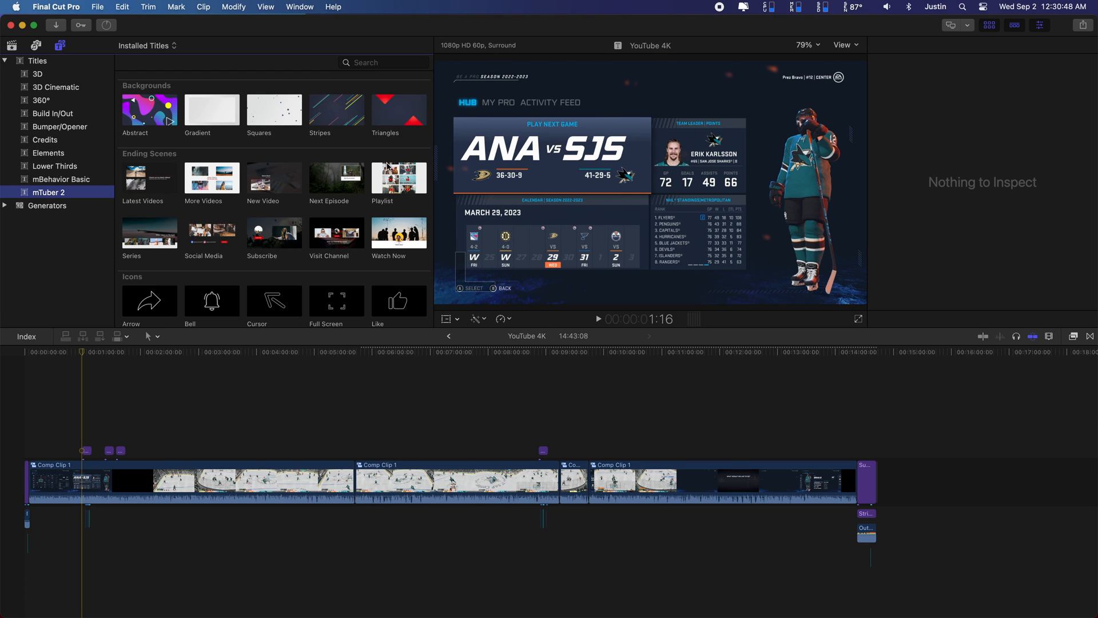
scroll(383, 277, "down", 2)
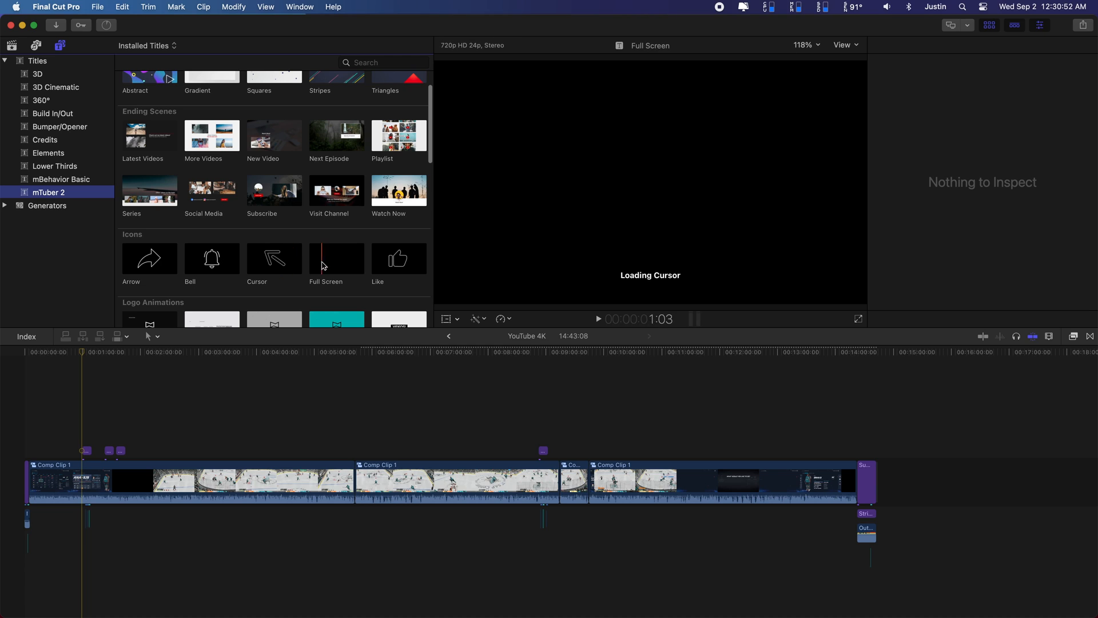
scroll(395, 266, "down", 6)
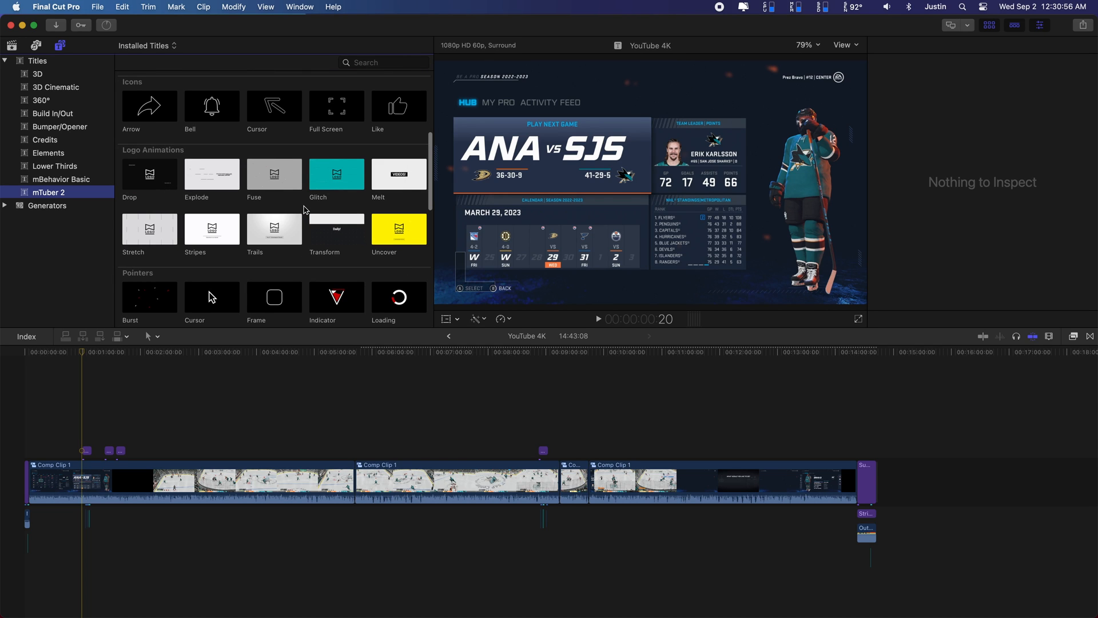
scroll(171, 240, "down", 4)
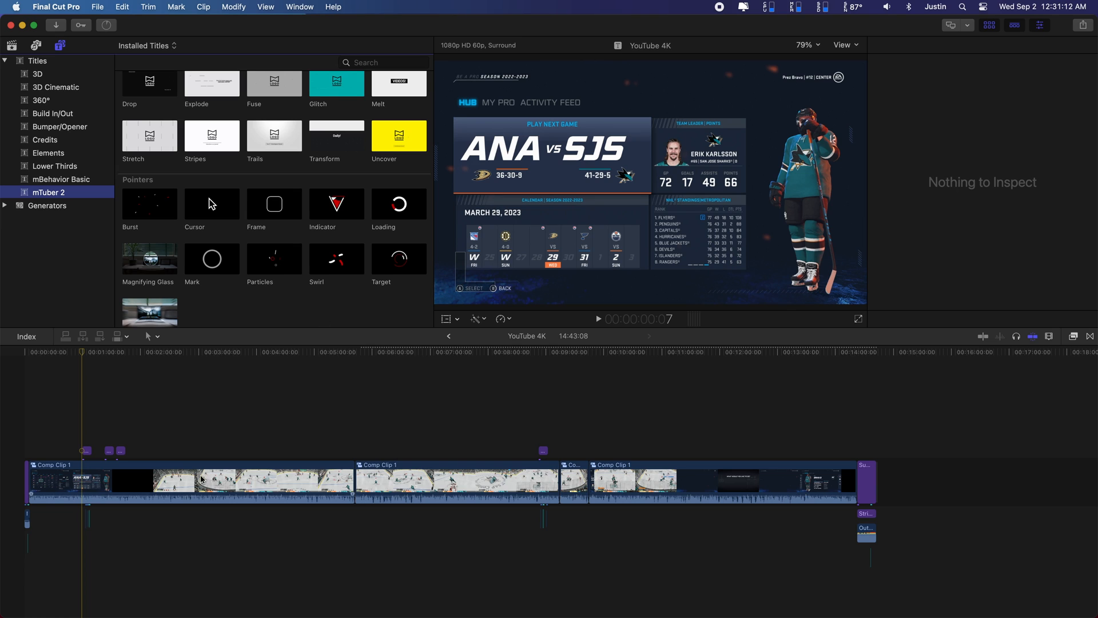
left_click(485, 394)
left_click(377, 395)
left_click(490, 395)
left_click(406, 401)
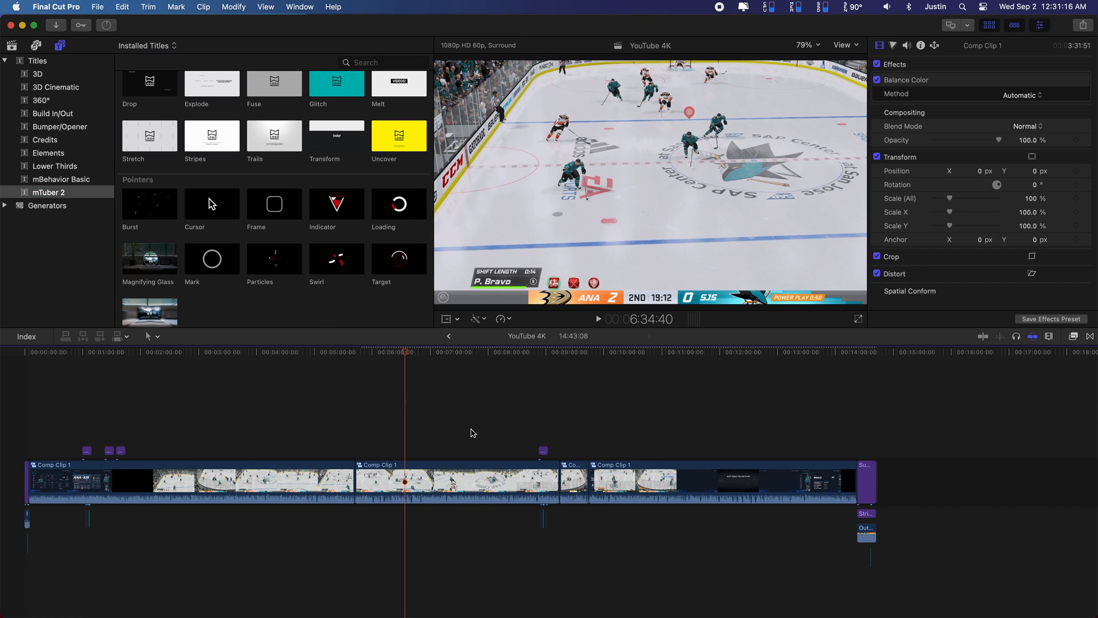
left_click(423, 399)
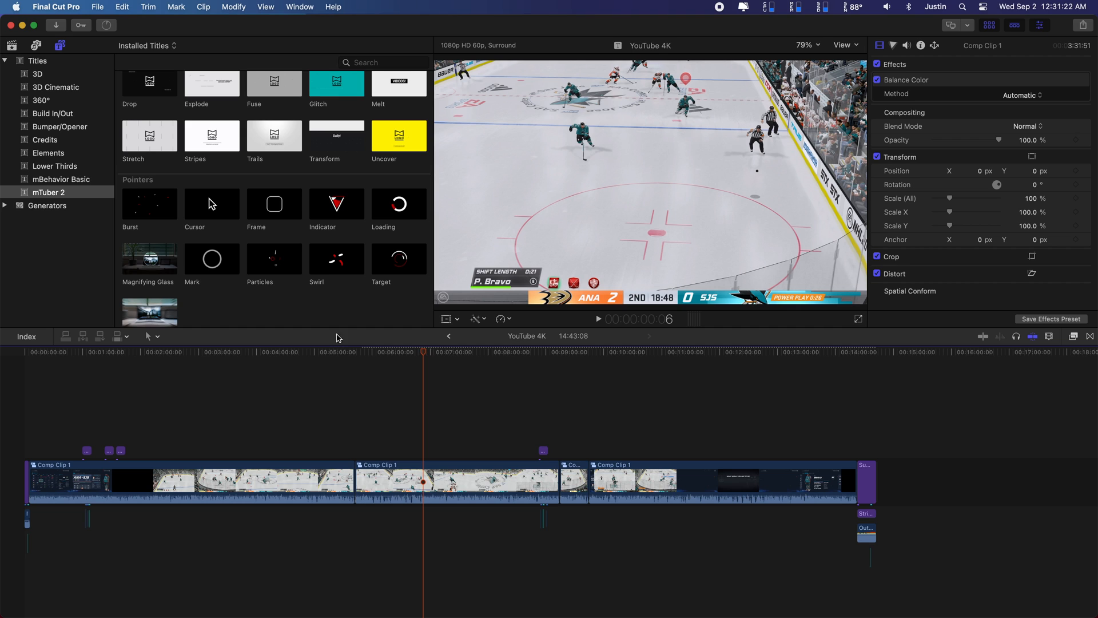
Preview the Invitation title at about 8:52 and skim across the Subscribe outro from about 14:23.
left_click_drag(486, 358, 540, 377)
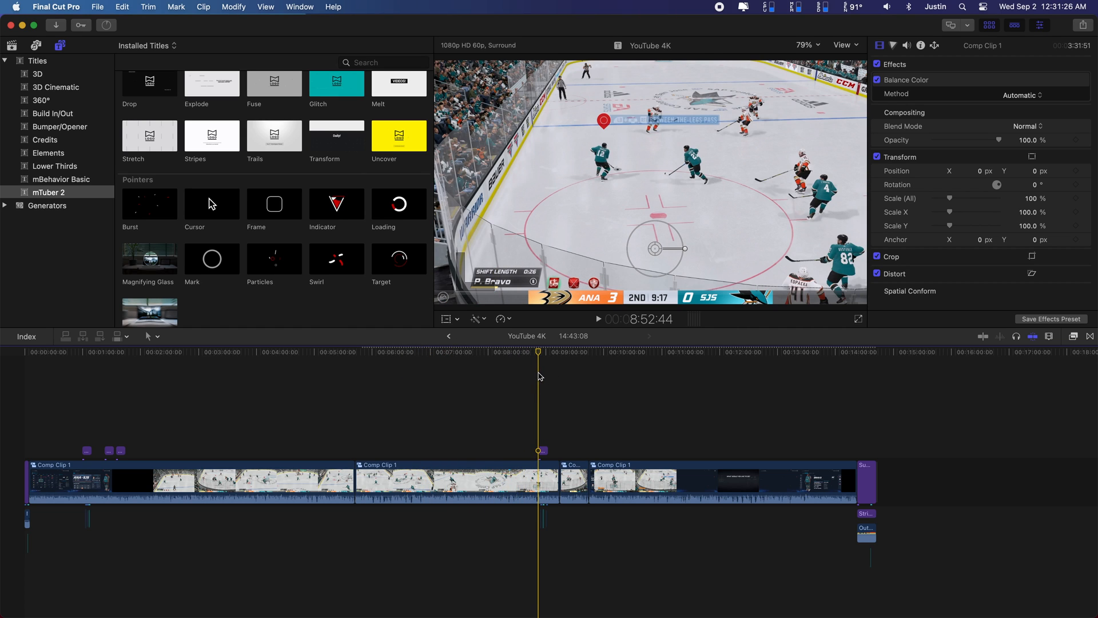
key("space")
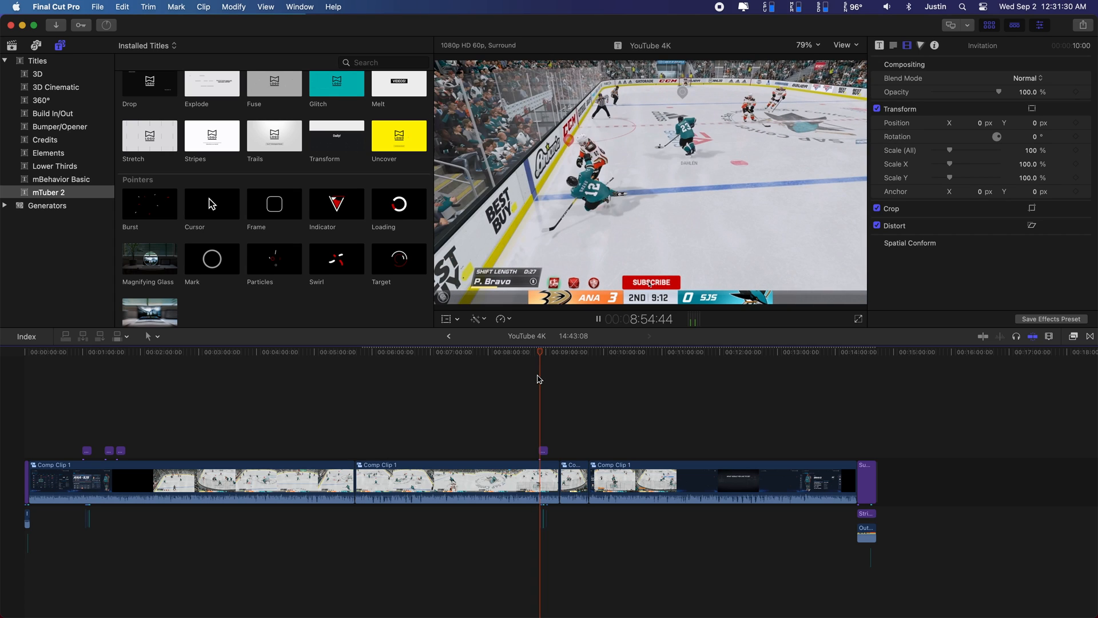
key("space")
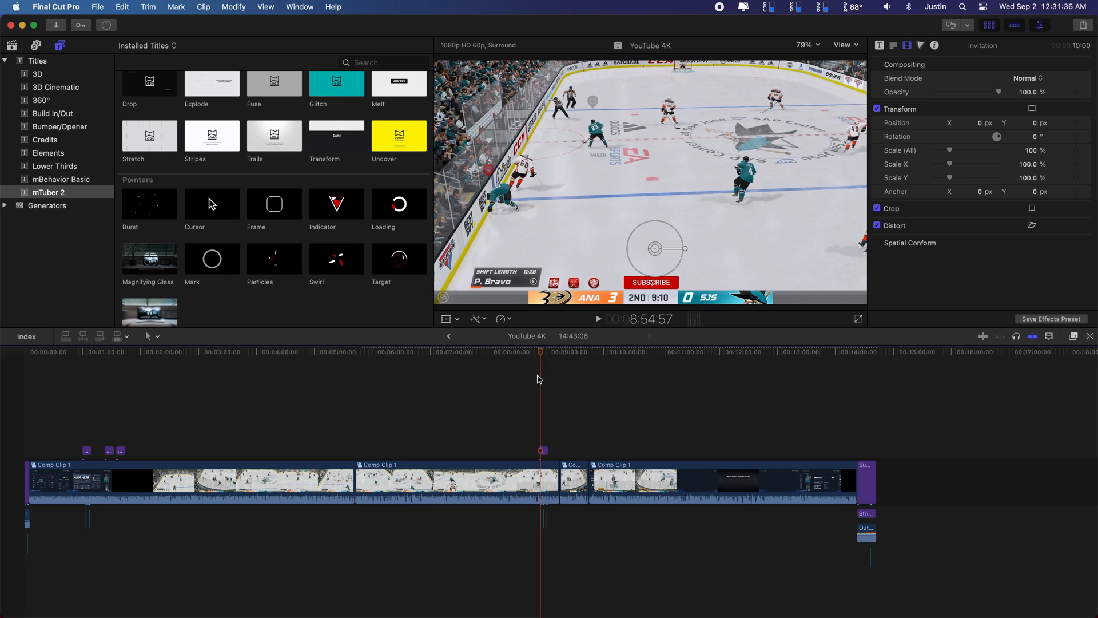
left_click_drag(559, 351, 856, 385)
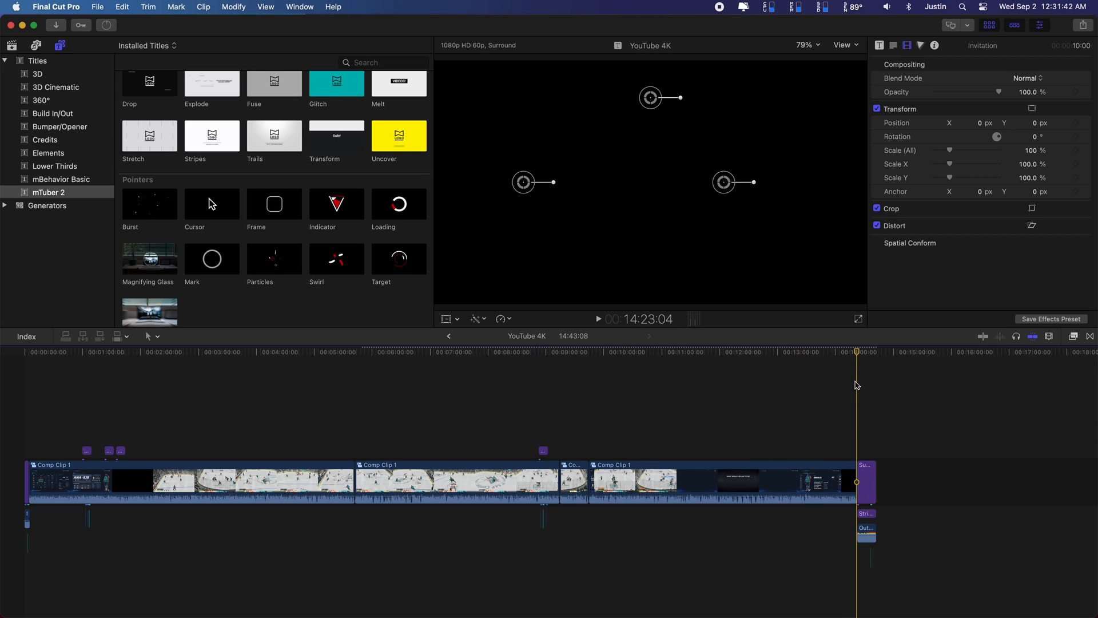
left_click(868, 356)
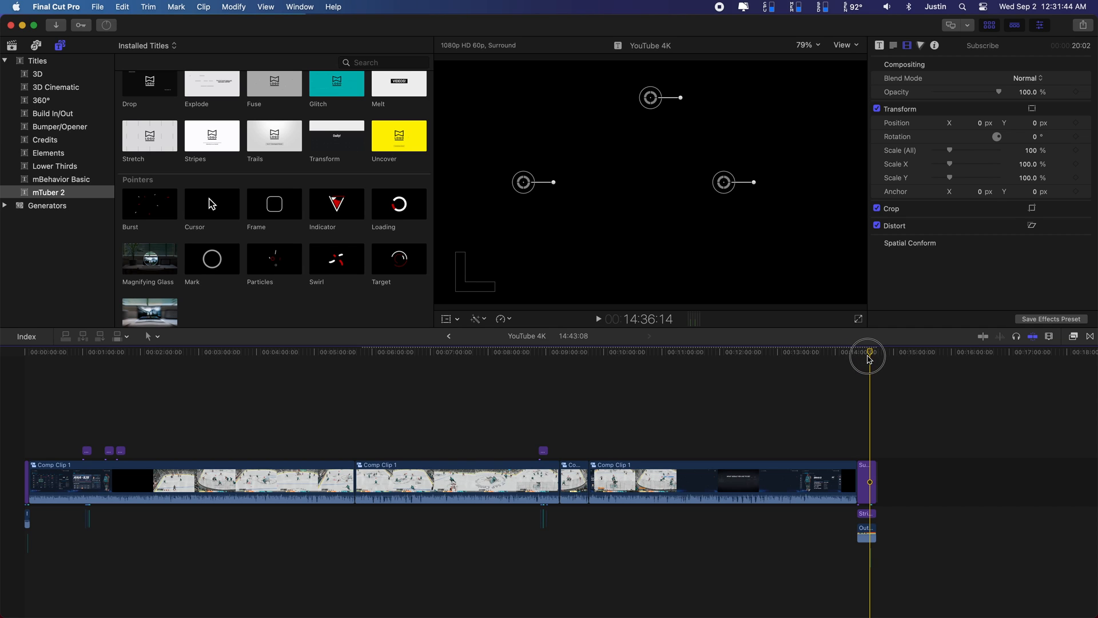
left_click_drag(868, 358, 857, 364)
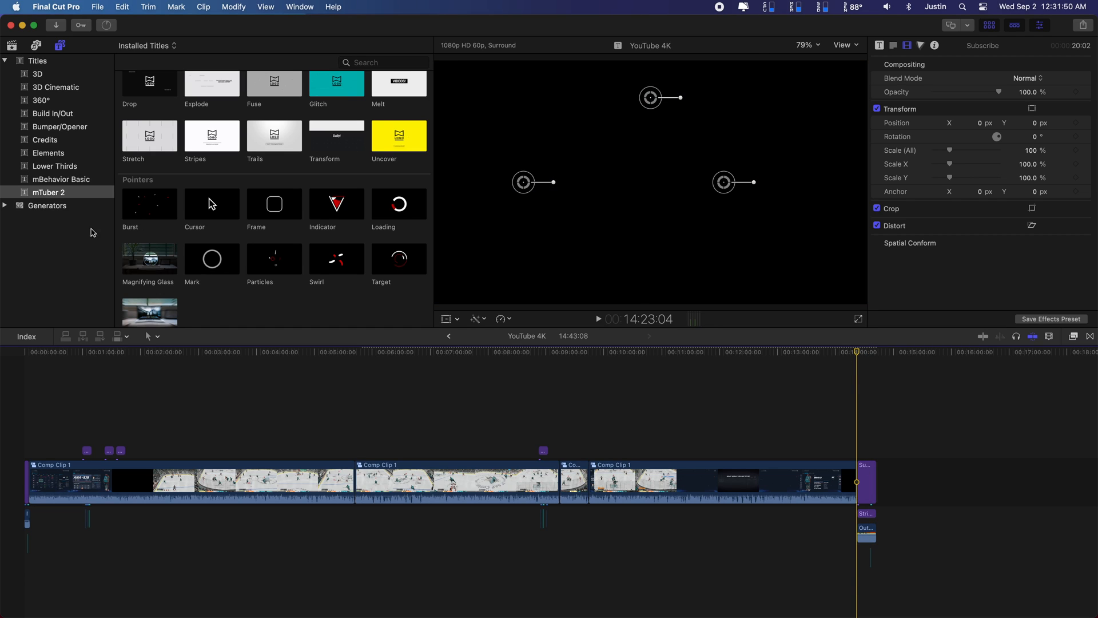
Browse the mTuber 2 templates down to the Subscribe group and select the Player template.
scroll(193, 201, "up", 3)
scroll(322, 232, "down", 10)
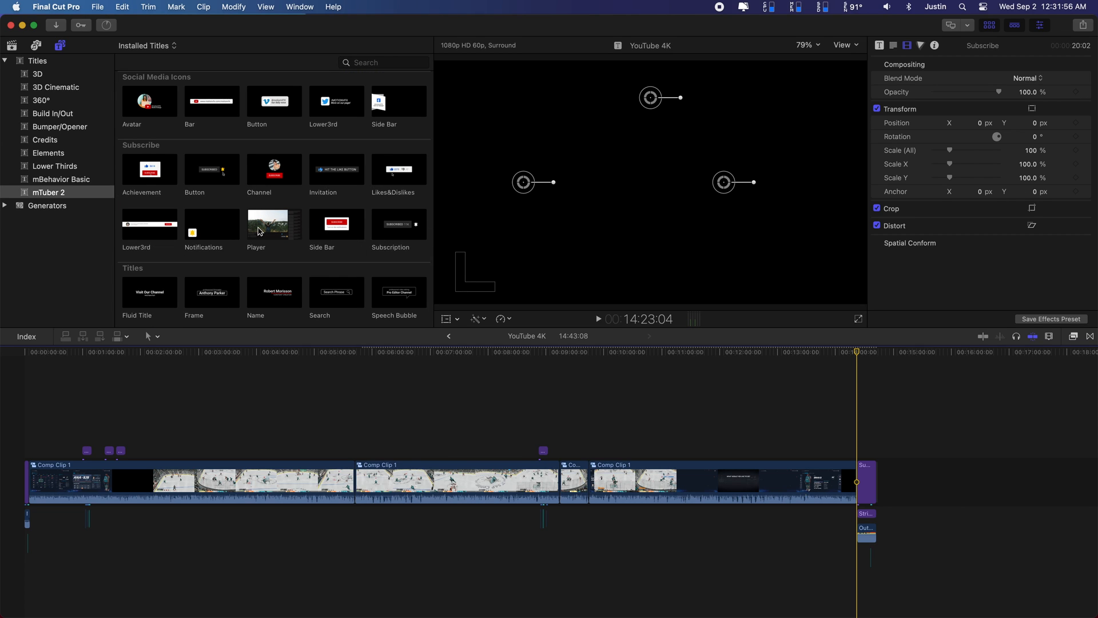
left_click(260, 228)
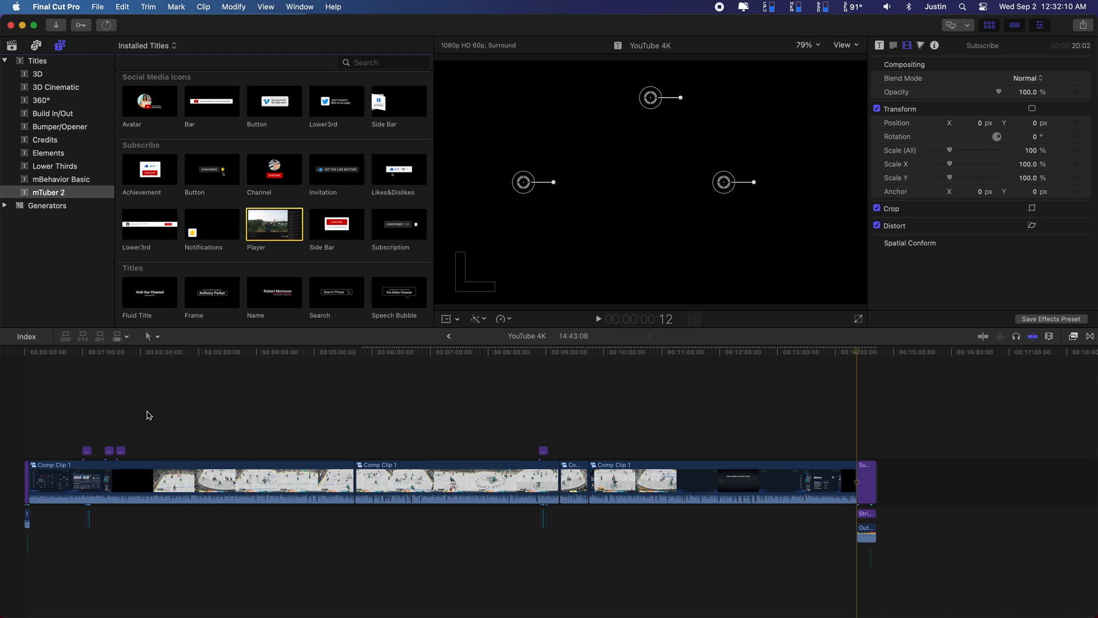
Skim the finished timeline at several points and bring the YouTube library's projects and clips back into view.
left_click_drag(760, 352, 620, 444)
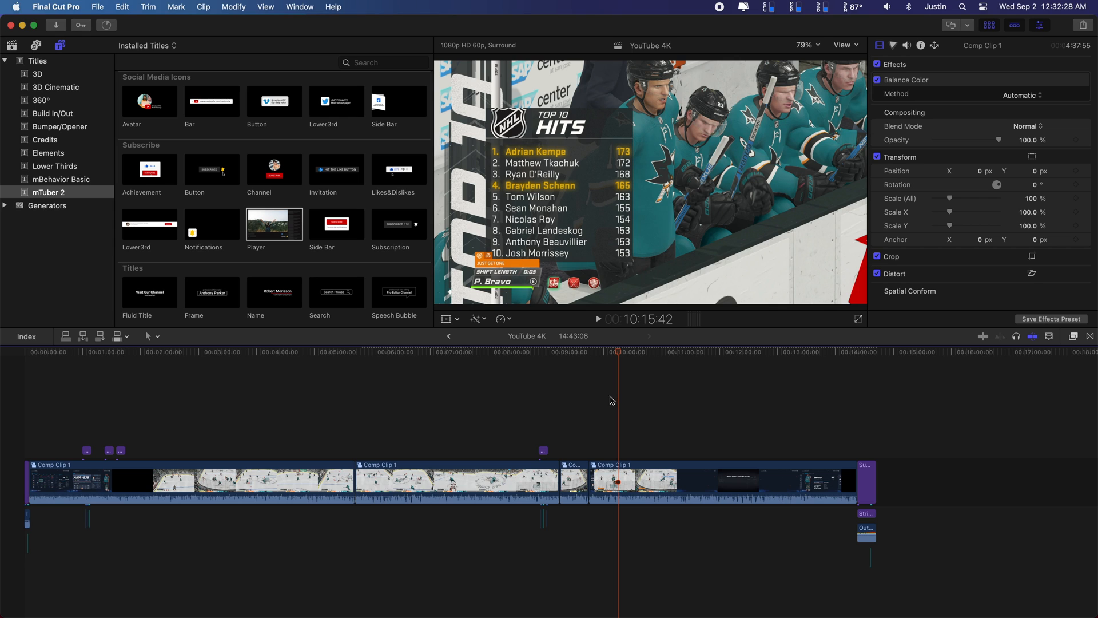
key("Home")
left_click_drag(1, 449, 164, 456)
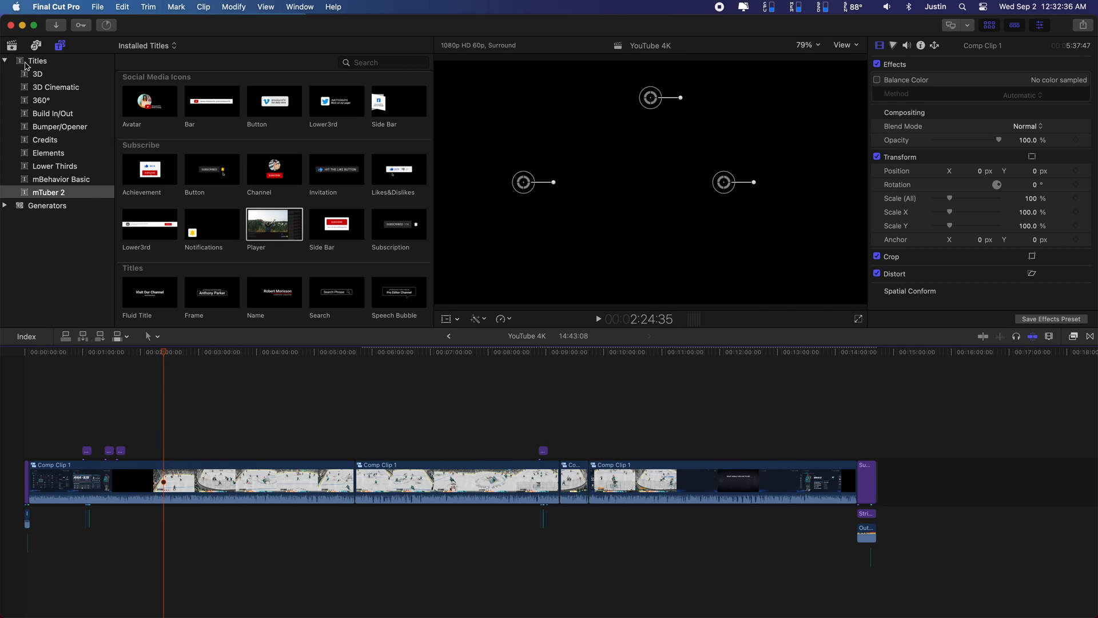
left_click(12, 45)
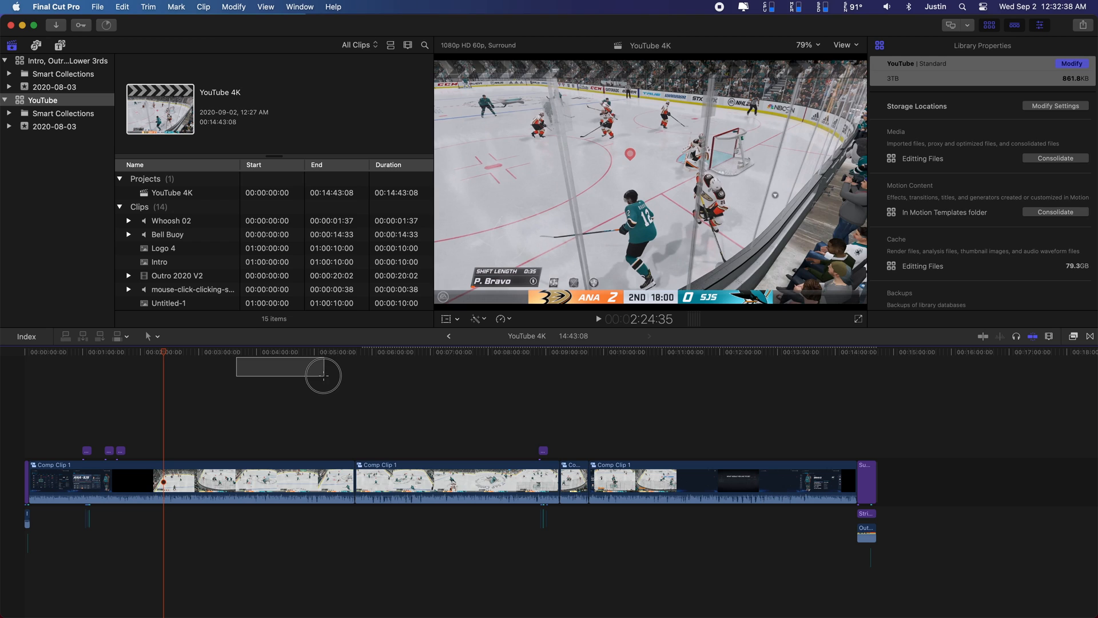
left_click_drag(330, 358, 413, 377)
key("alt+super+b")
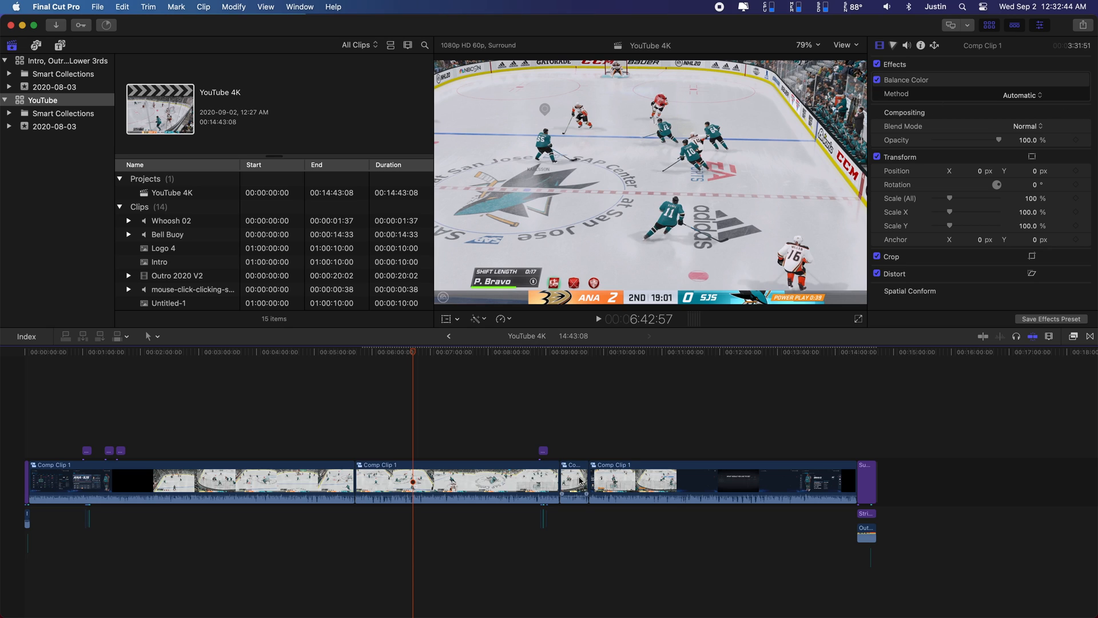
Minimize the Final Cut Pro window and switch to Photoshop for the YouTube.psd thumbnail file.
left_click(24, 26)
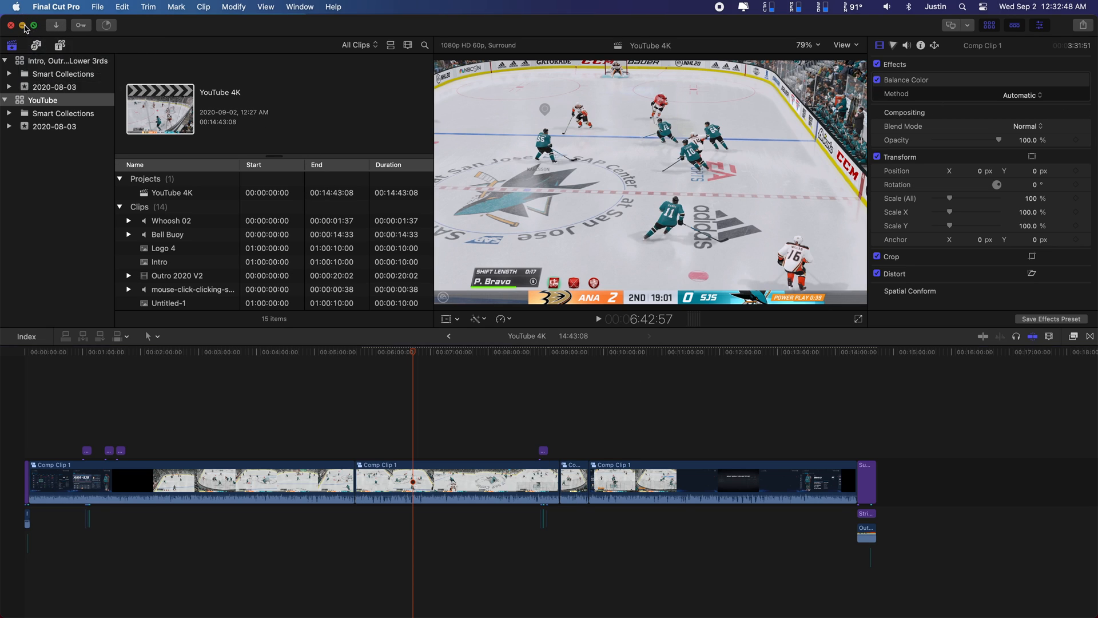
left_click(328, 212)
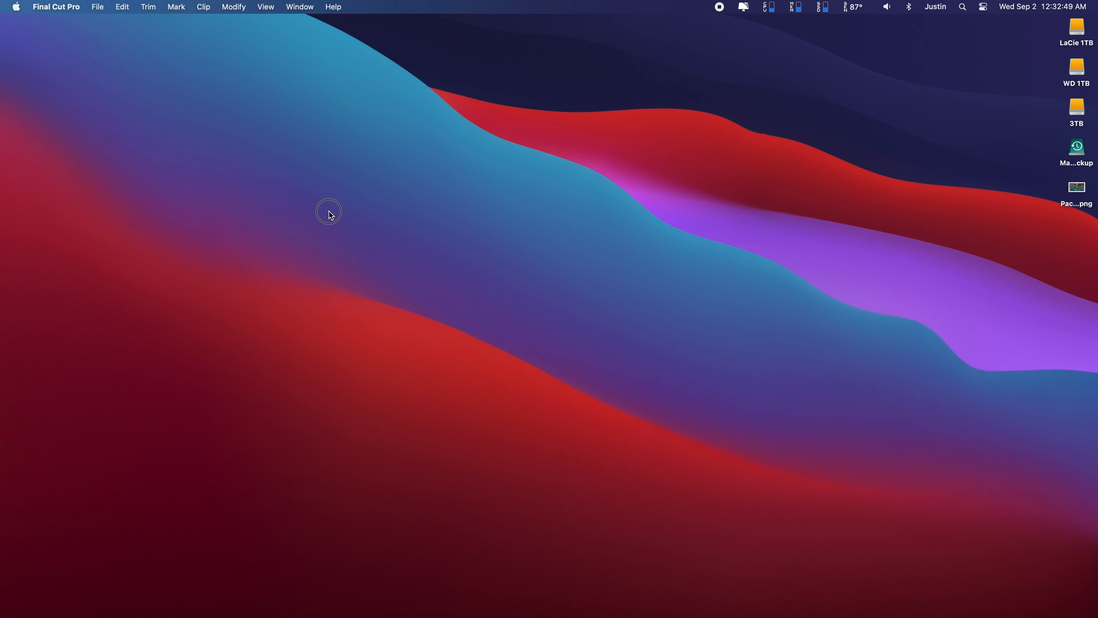
left_click(441, 597)
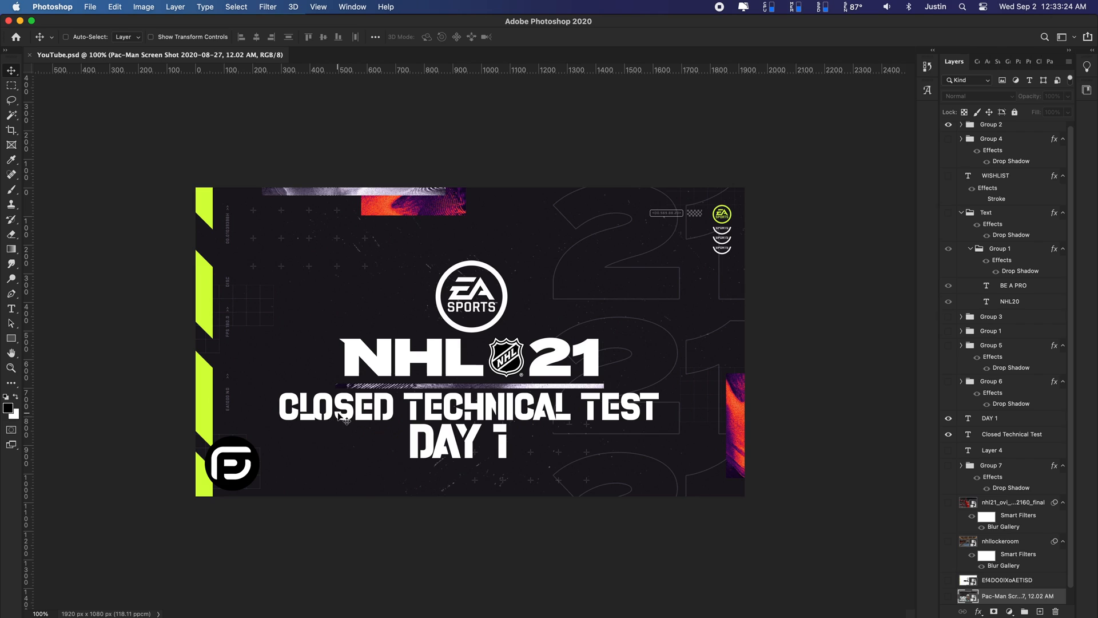
Hide the DAY 1 and Closed Technical Test text layers and delete them together with Layer 4.
left_click(949, 435)
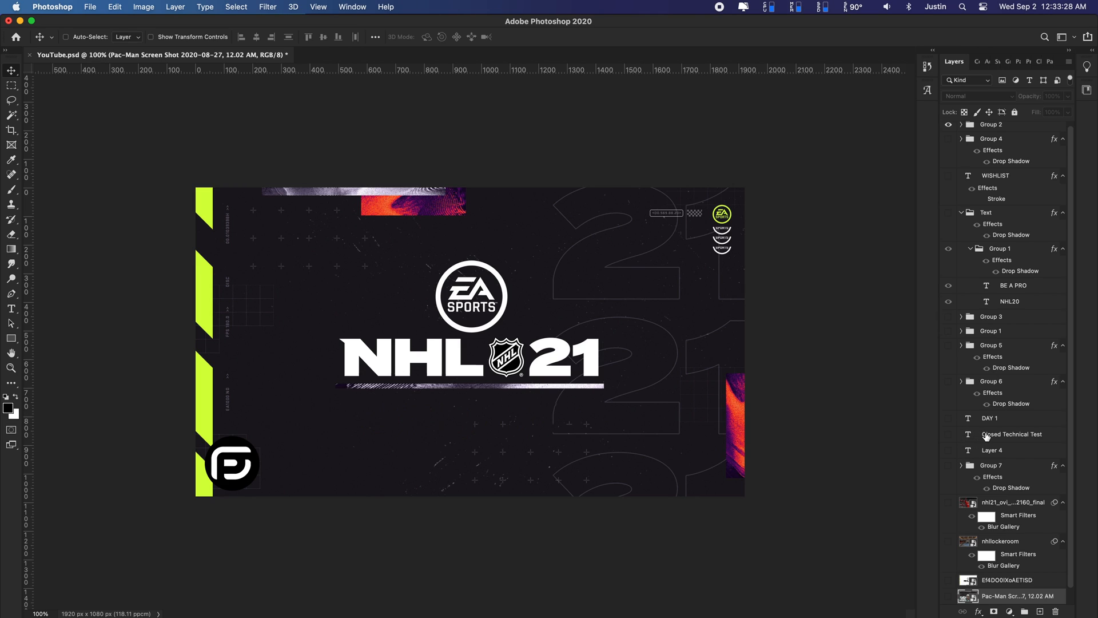
left_click(981, 433)
left_click(983, 418, "super")
left_click(998, 451, "super")
key("BackSpace")
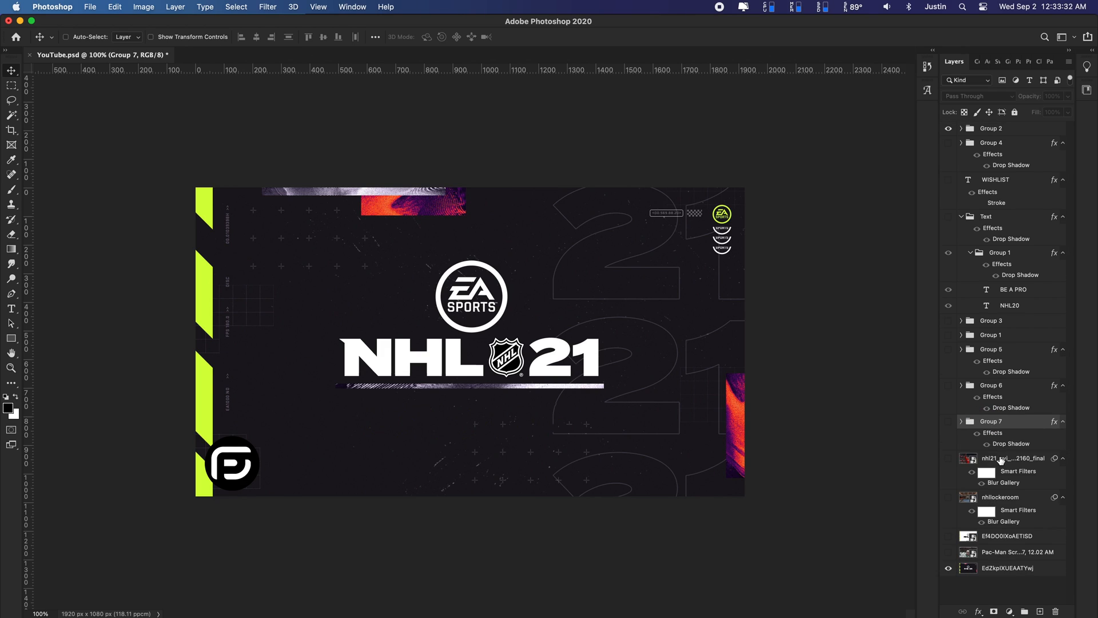
Hide the NHL 21 background, check the nhl21_ovi image briefly, and show and select the Pac-Man Screen Shot layer.
left_click(1000, 459)
left_click(949, 569)
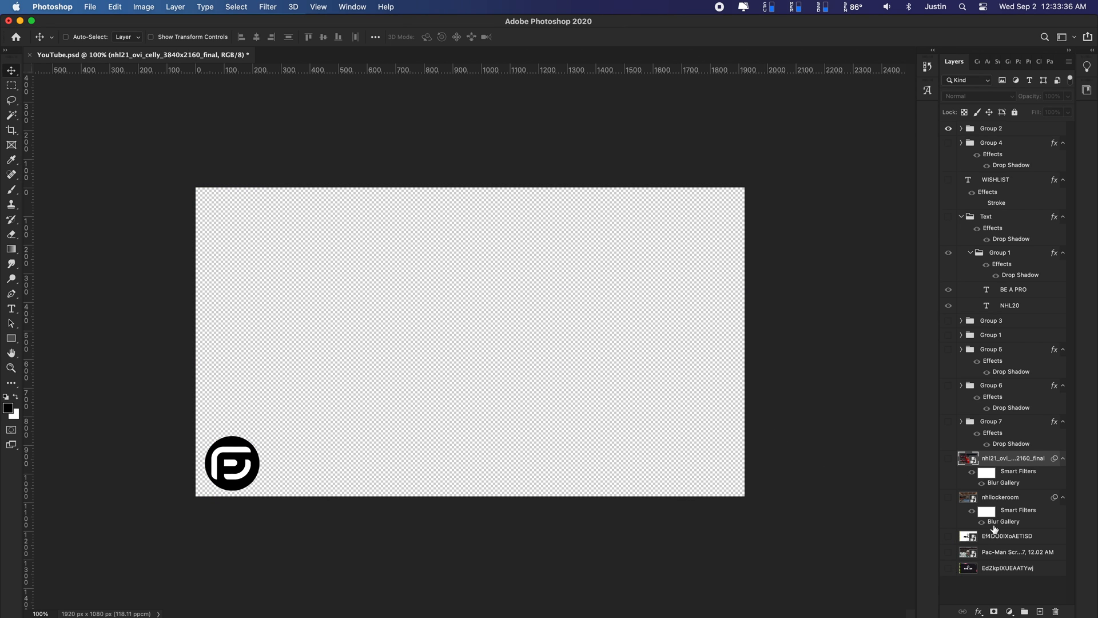
left_click(948, 458)
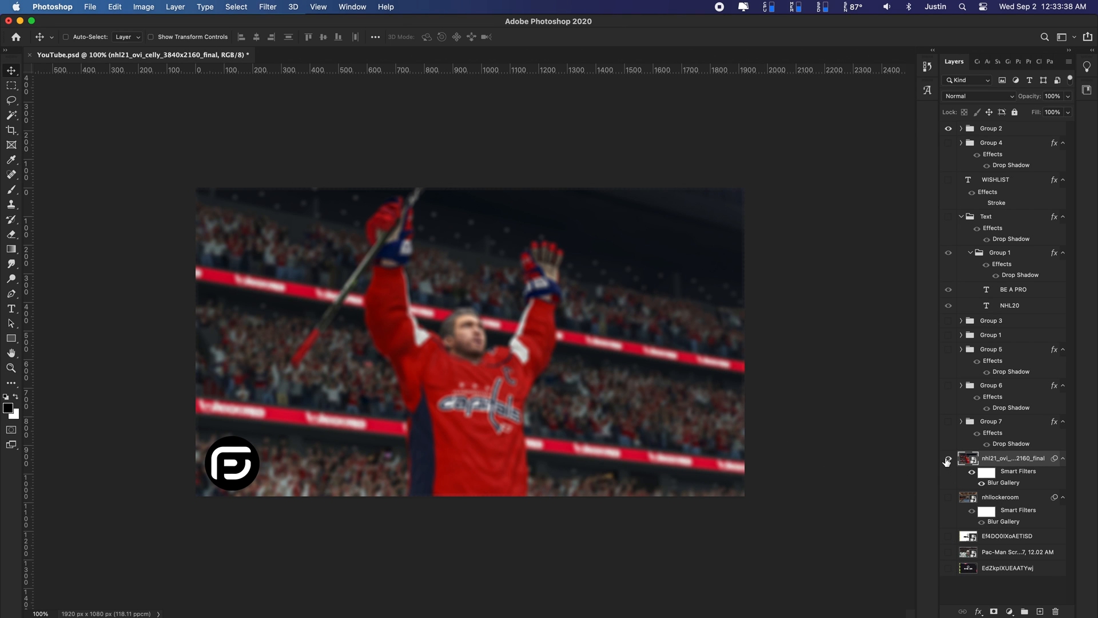
left_click(949, 459)
left_click(951, 554)
left_click(1016, 555)
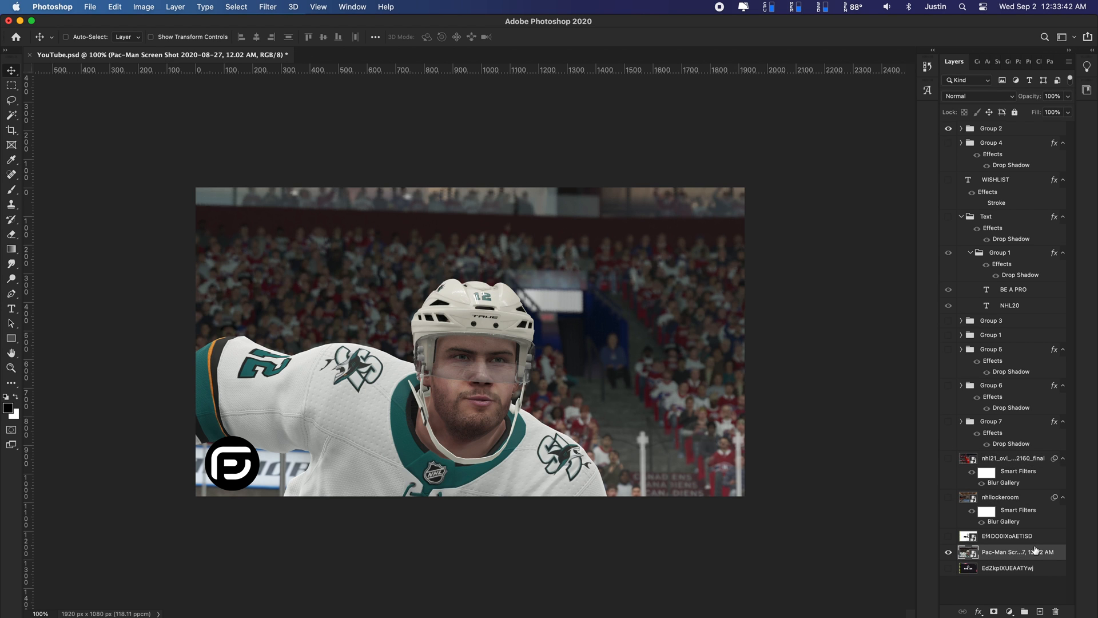
Replace the Pac-Man Screen Shot layer's contents with the screenshot PNG from the Desktop and show the Text group.
right_click(1032, 556)
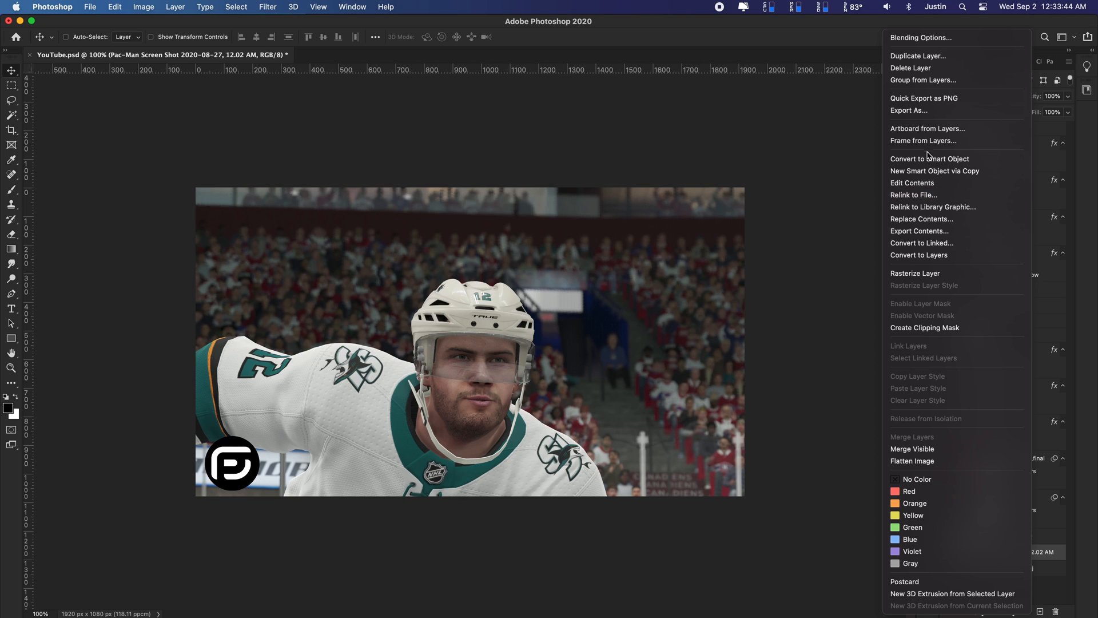
left_click(1059, 560)
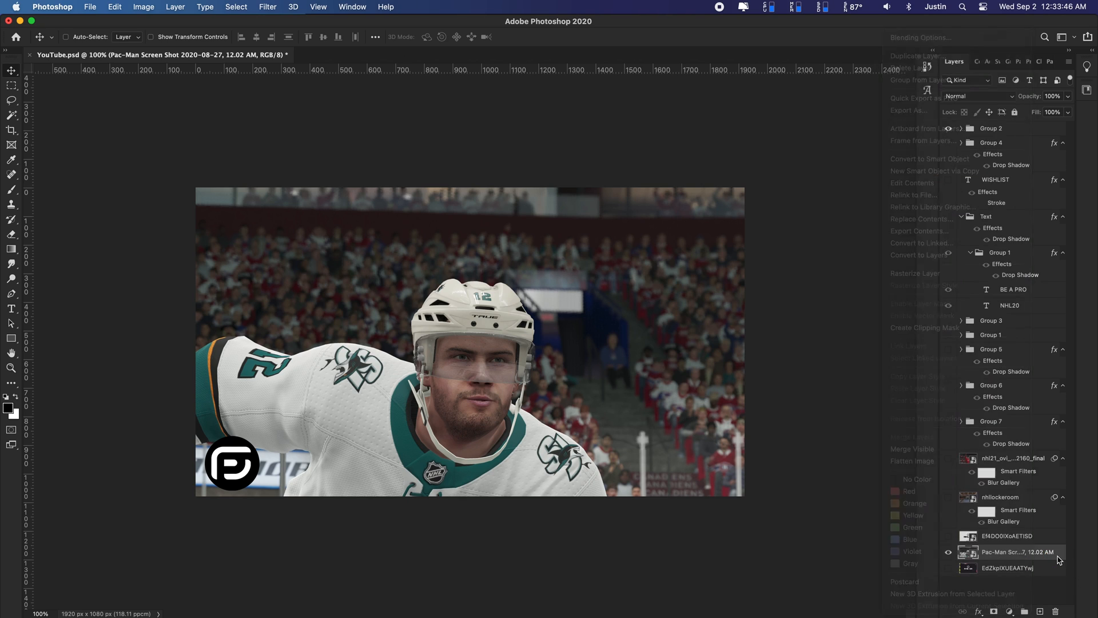
right_click(1059, 559)
left_click(966, 220)
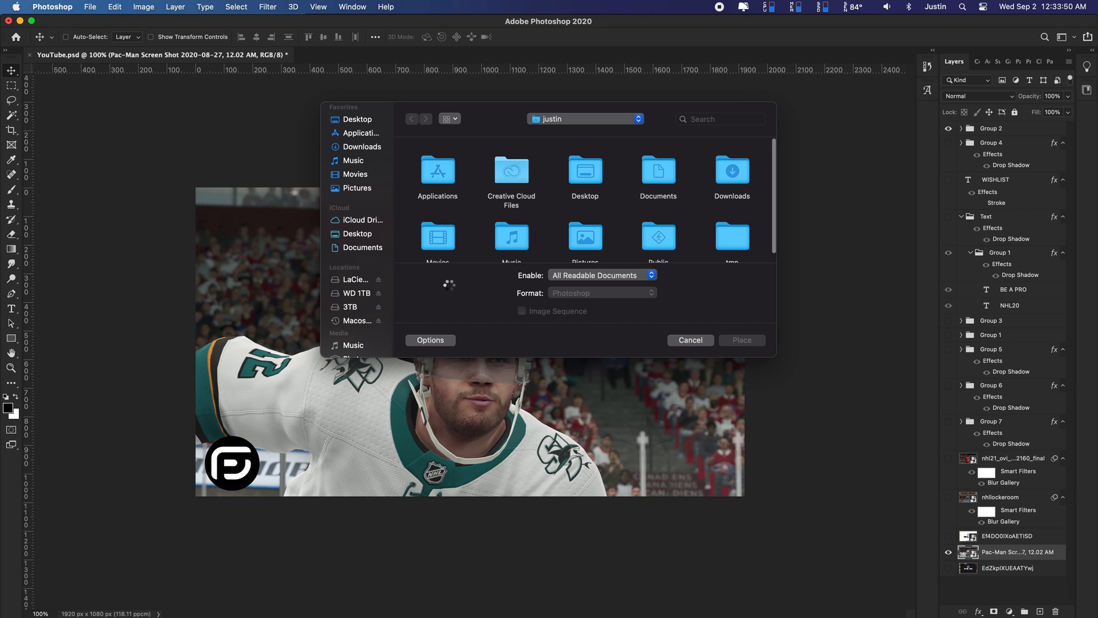
left_click(342, 120)
left_click(427, 172)
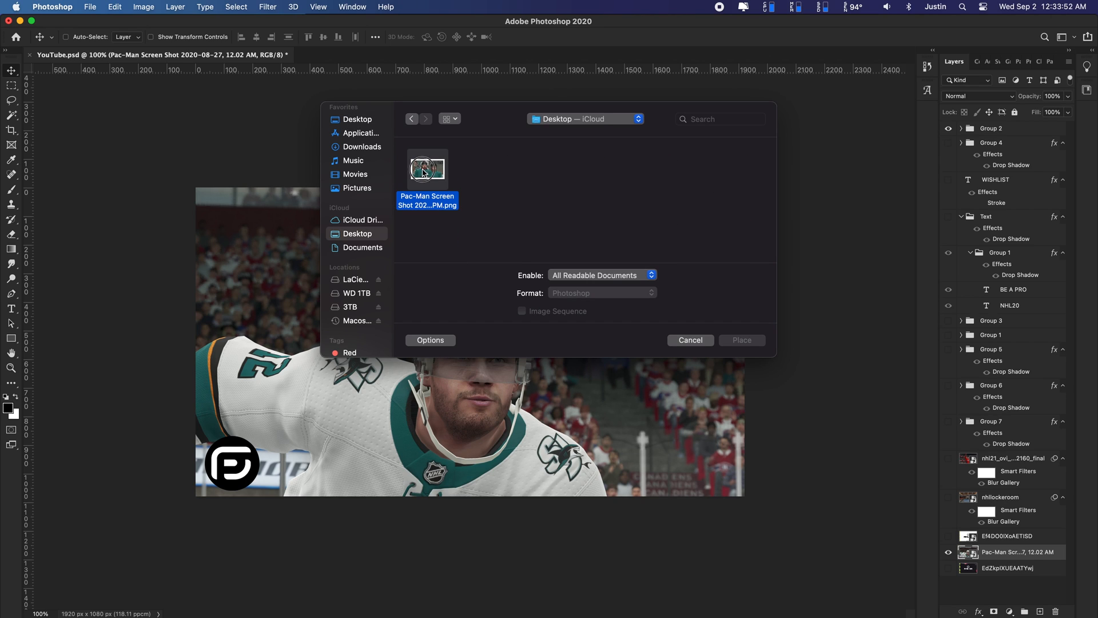
left_click(732, 341)
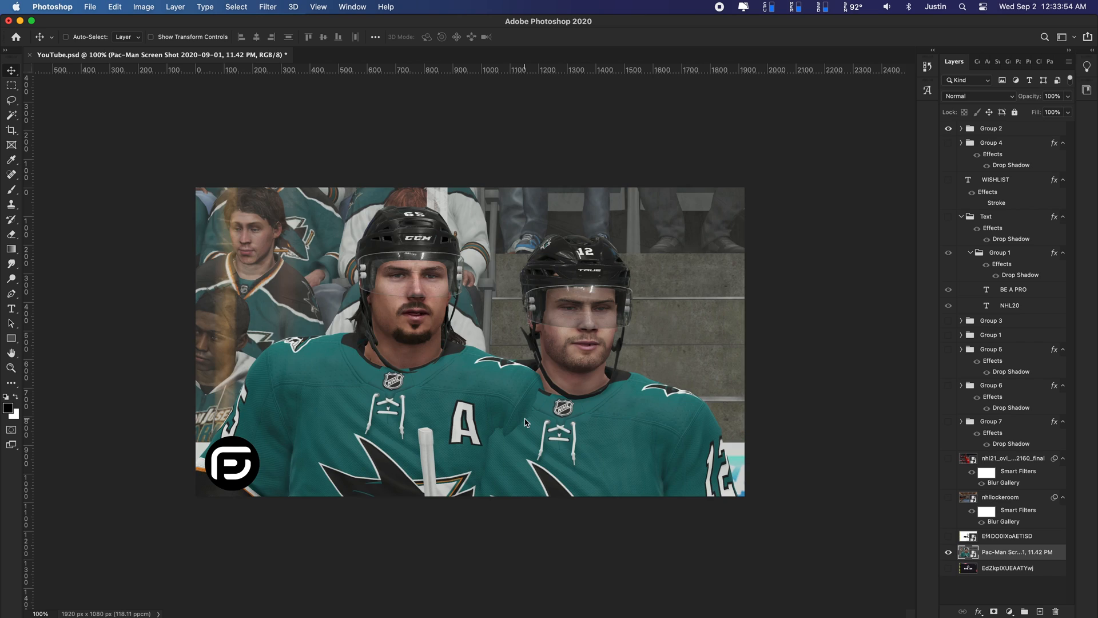
left_click(948, 216)
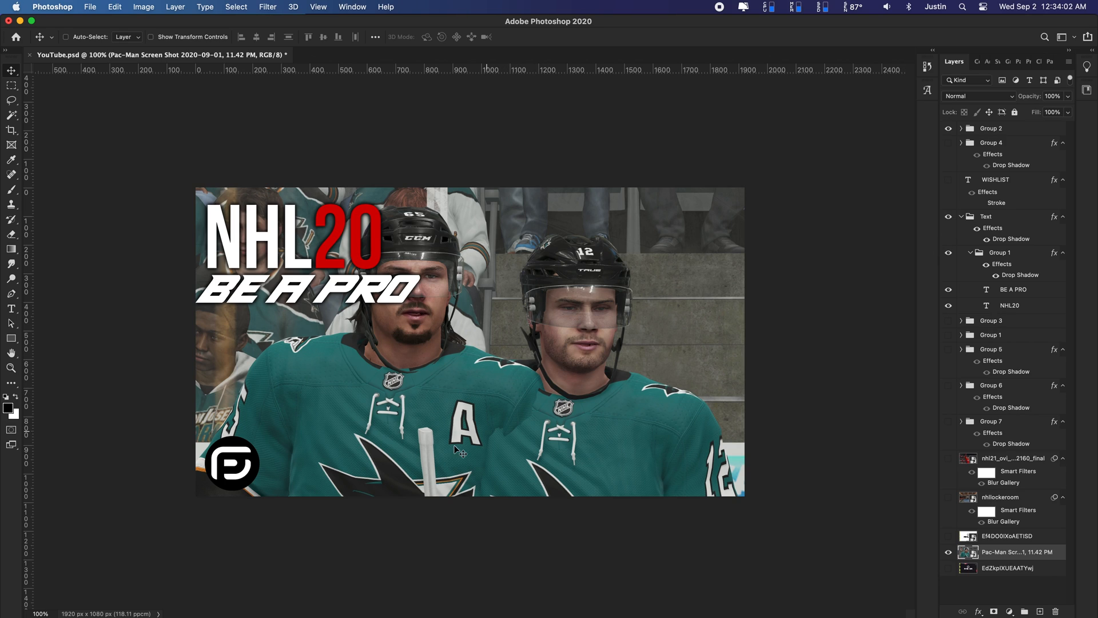
Open the Save for Web (Legacy) export settings for the thumbnail.
left_click(88, 6)
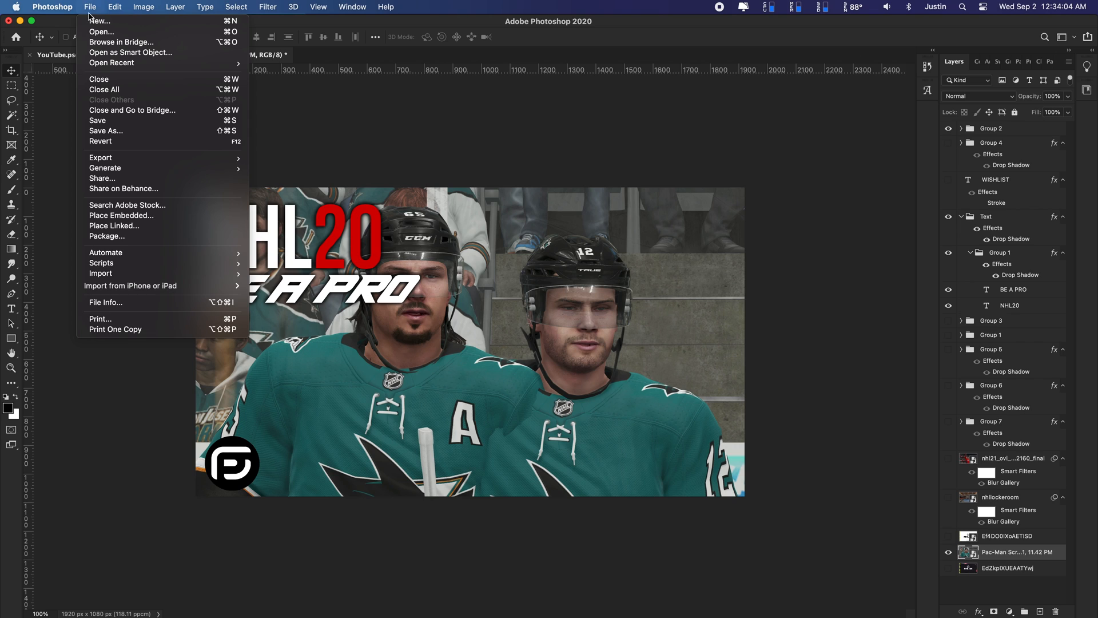
mouse_move(179, 159)
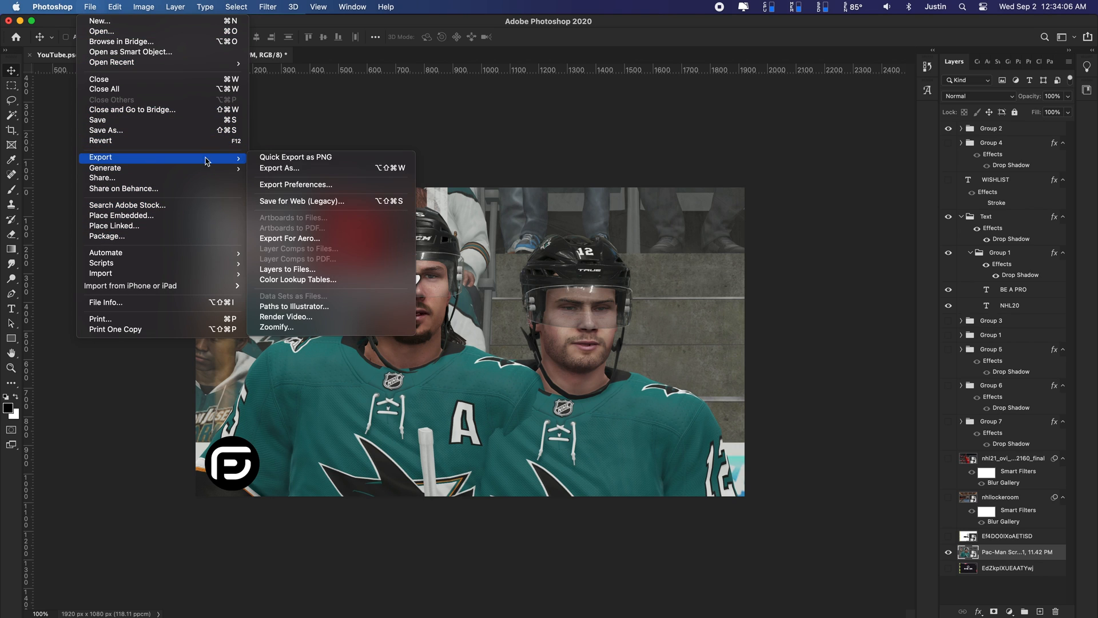
left_click(306, 201)
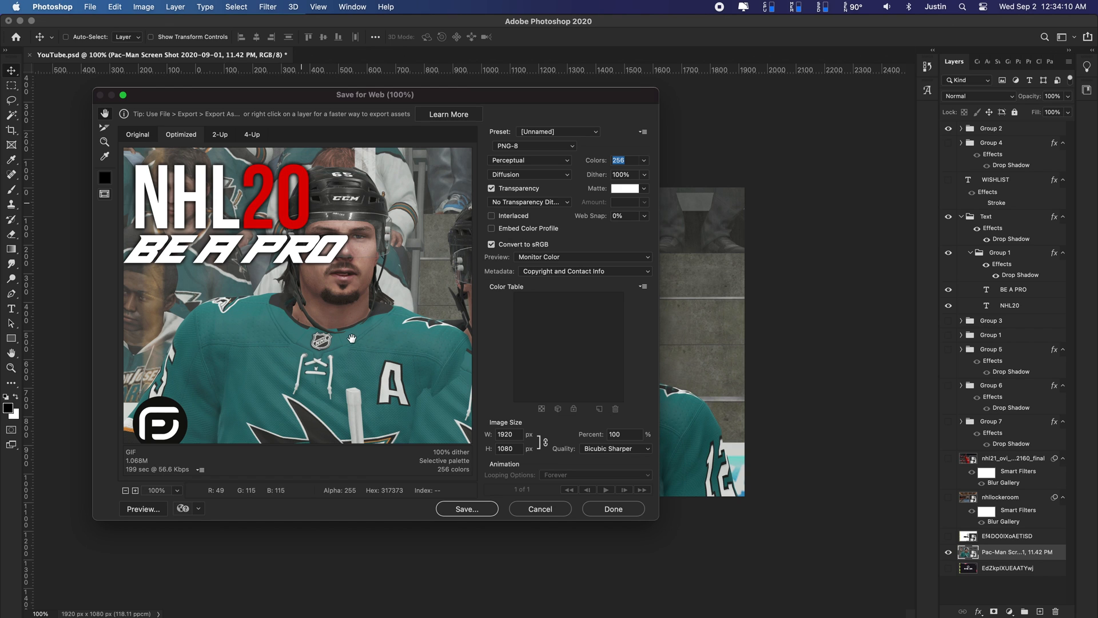
left_click_drag(258, 100, 357, 114)
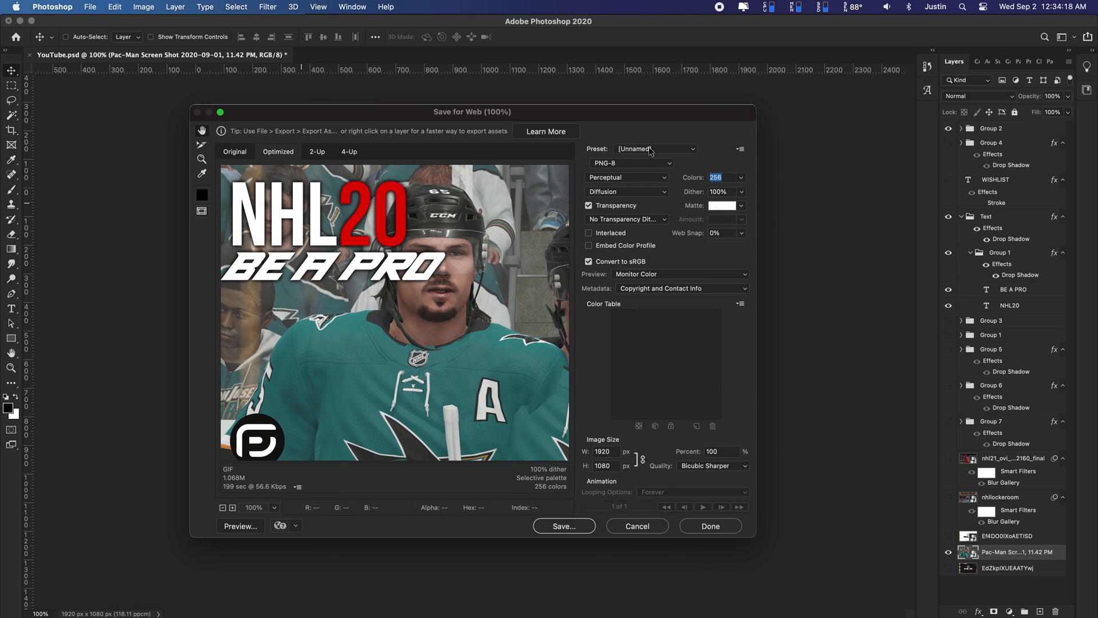
Try PNG-24 as the export format, return to PNG-8, and check the image width and height fields.
left_click(609, 168)
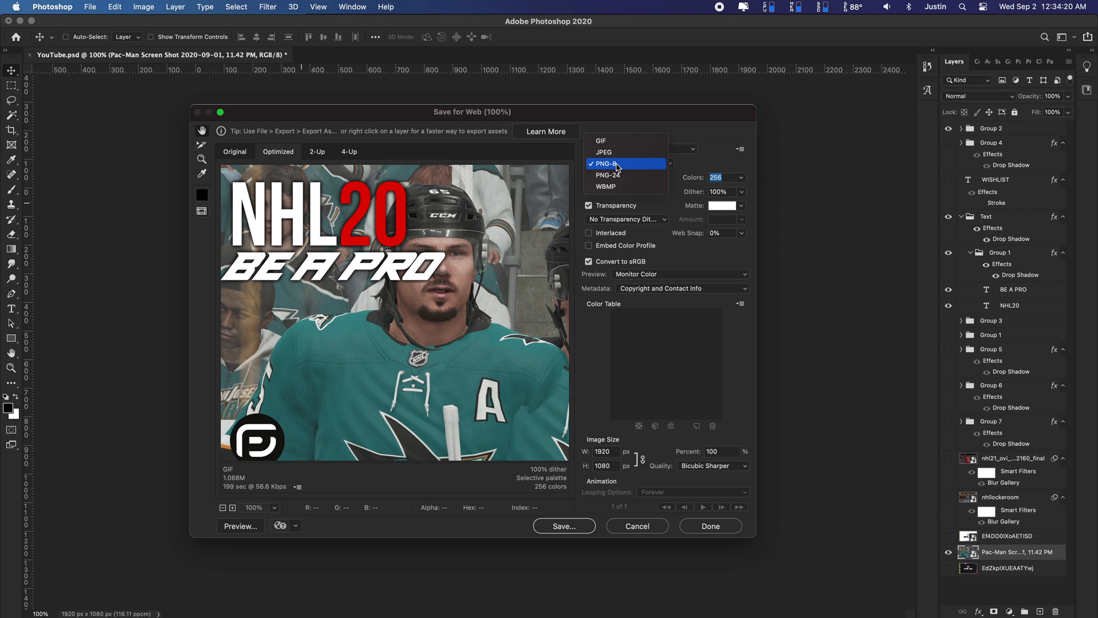
left_click(611, 174)
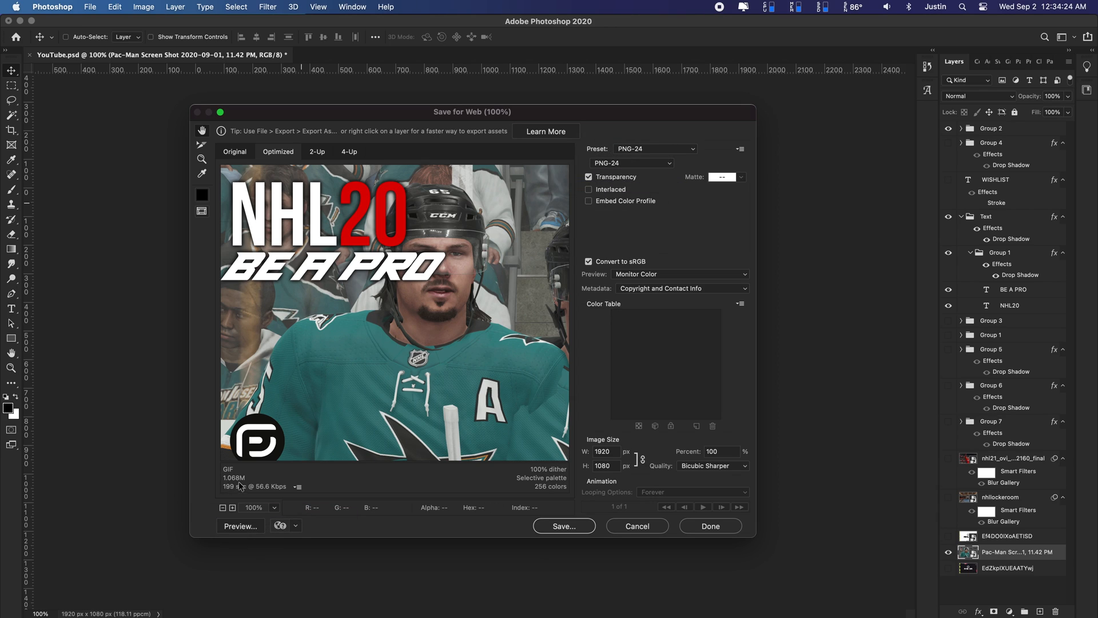
left_click(670, 166)
left_click(658, 150)
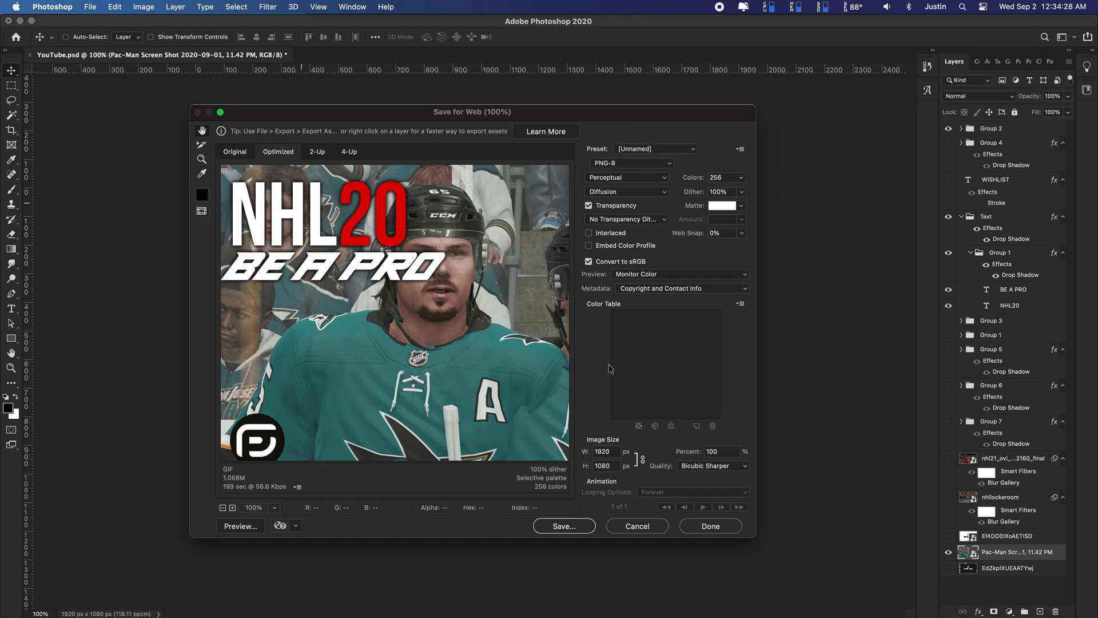
double_click(599, 452)
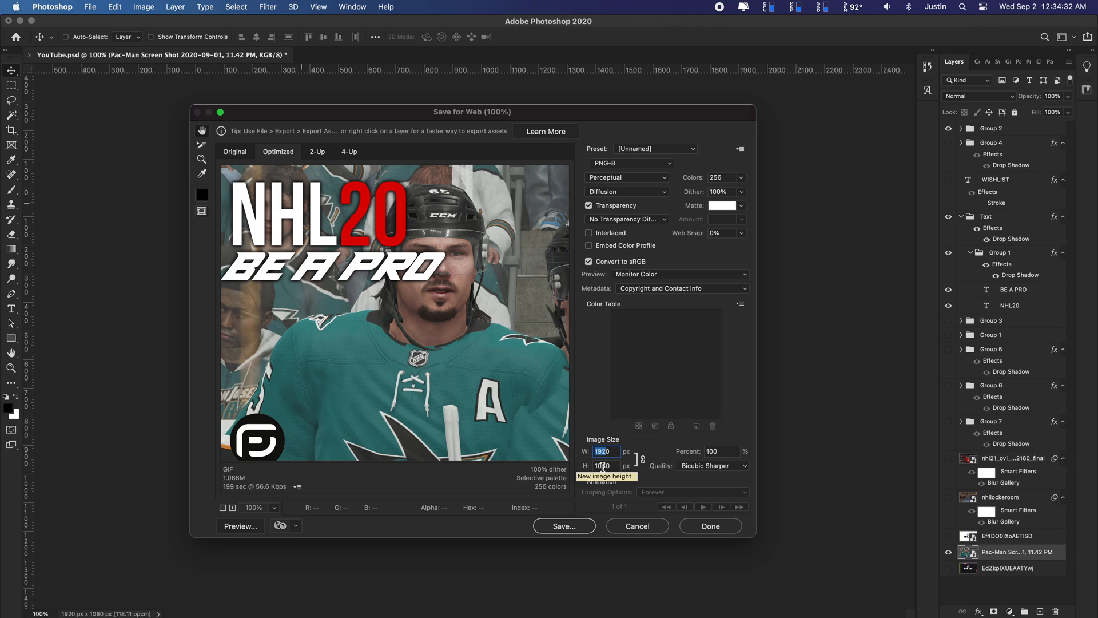
left_click(595, 466)
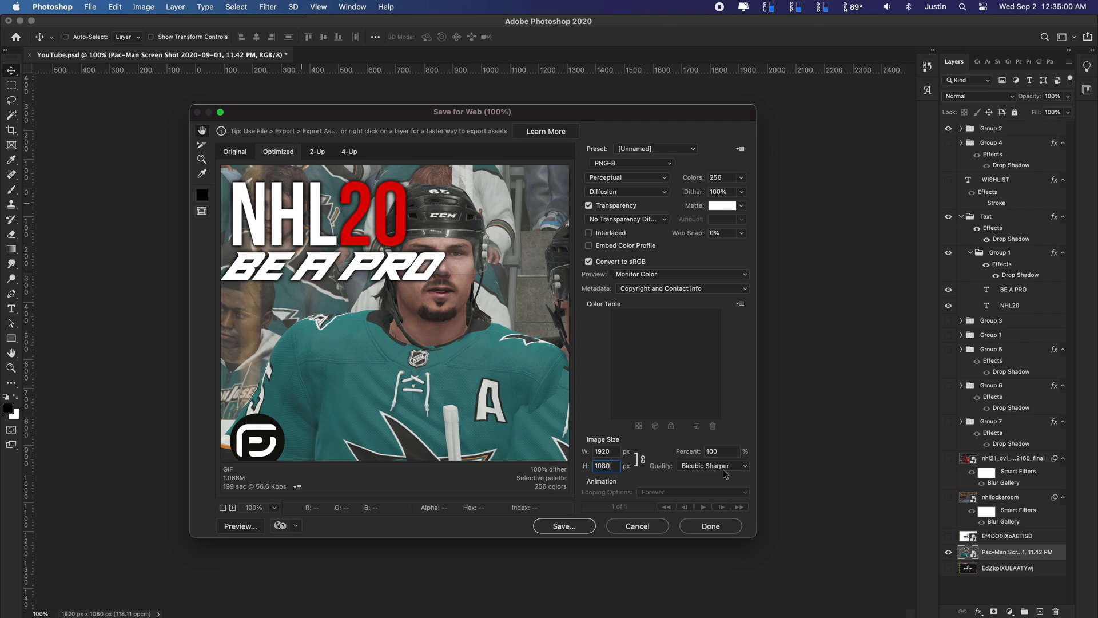
Save the optimized thumbnail image as BAP72 in the Video TN folder.
left_click(565, 526)
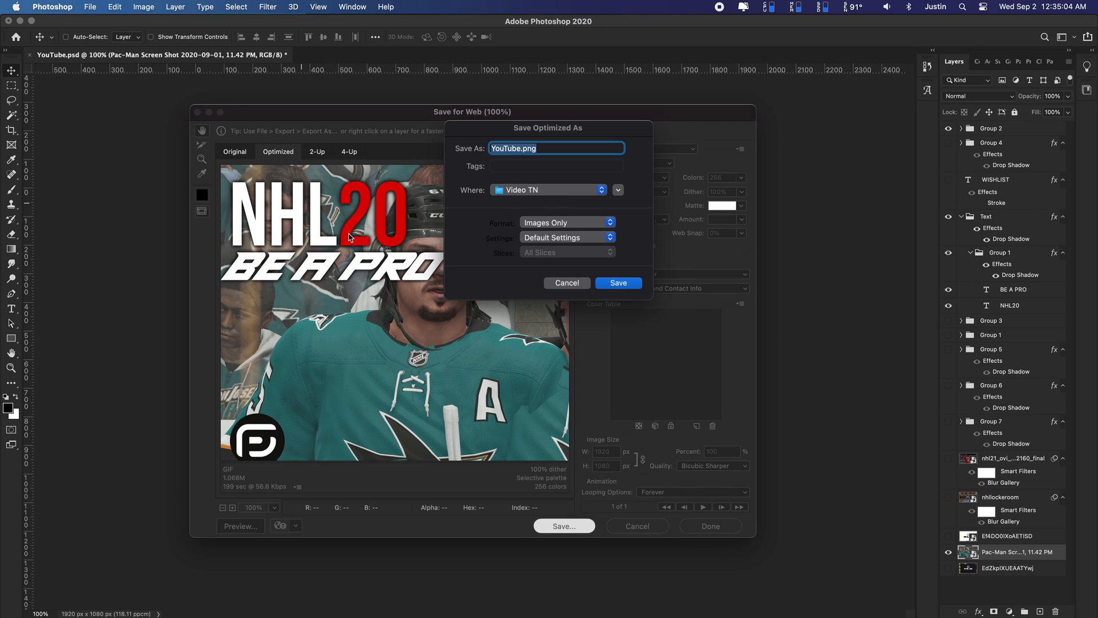
left_click(519, 147)
double_click(520, 148)
key("BackSpace")
type("BAP72")
left_click(615, 282)
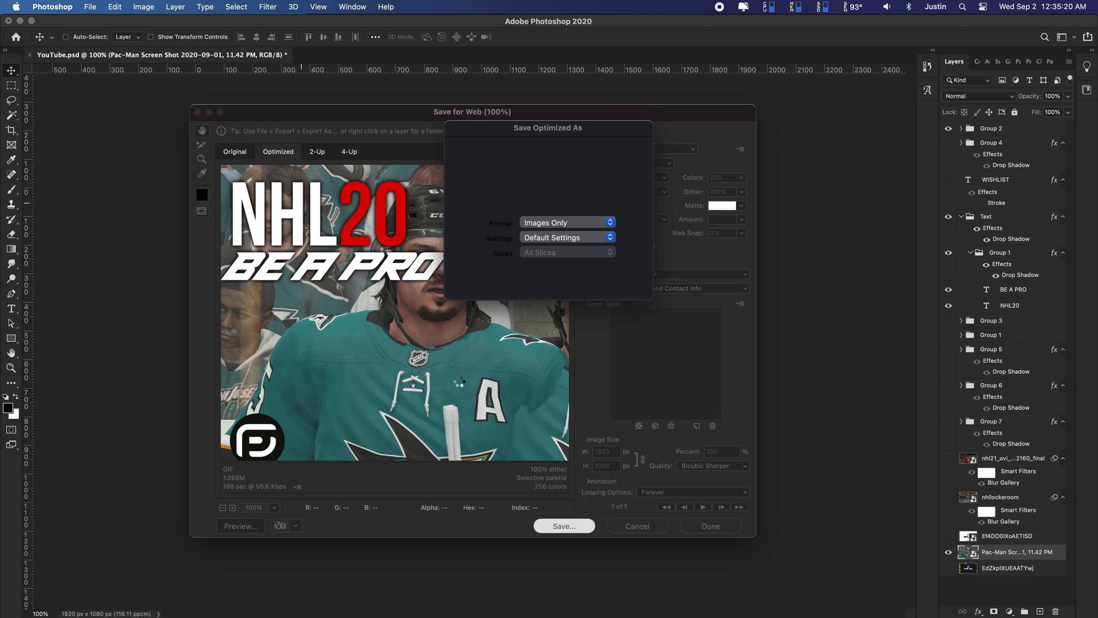
Save the YouTube.psd thumbnail document and hide Photoshop.
key("super")
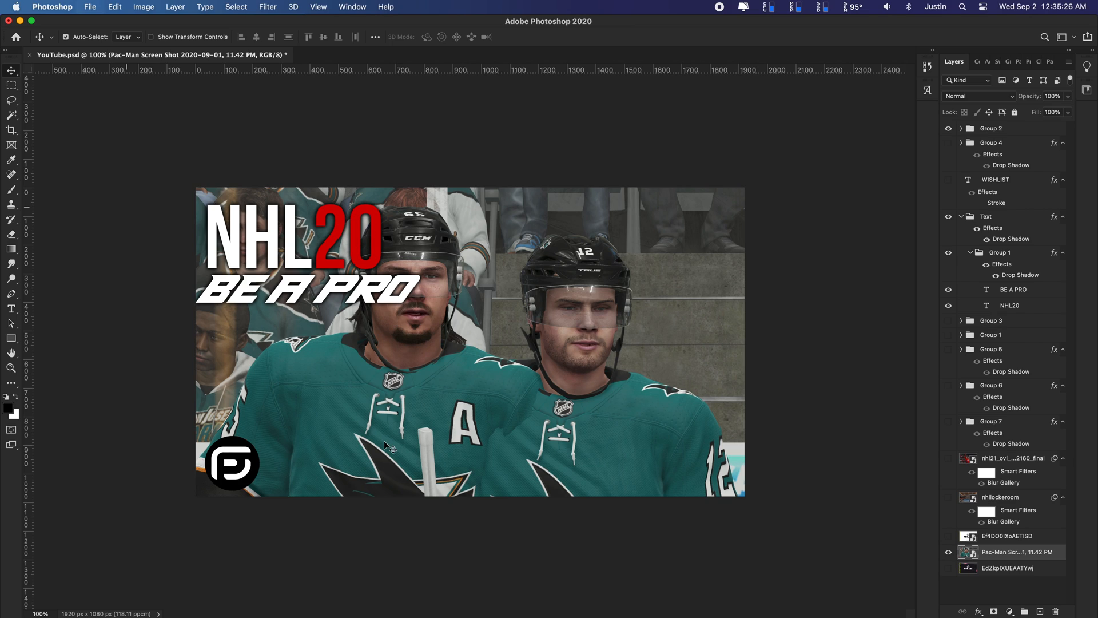
key("super+s")
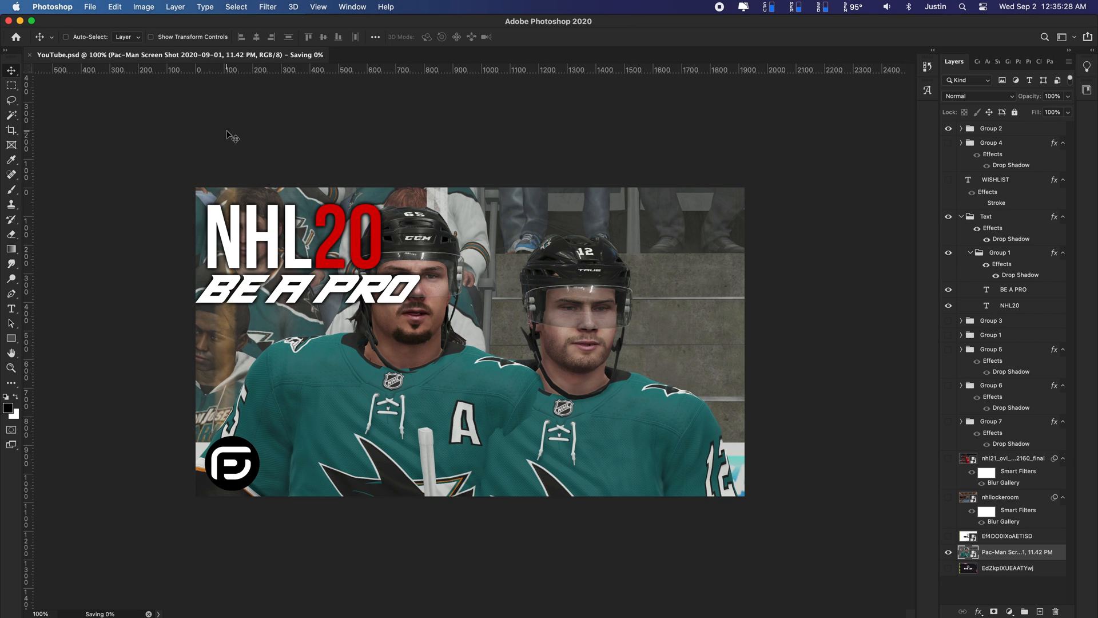
mouse_move(567, 614)
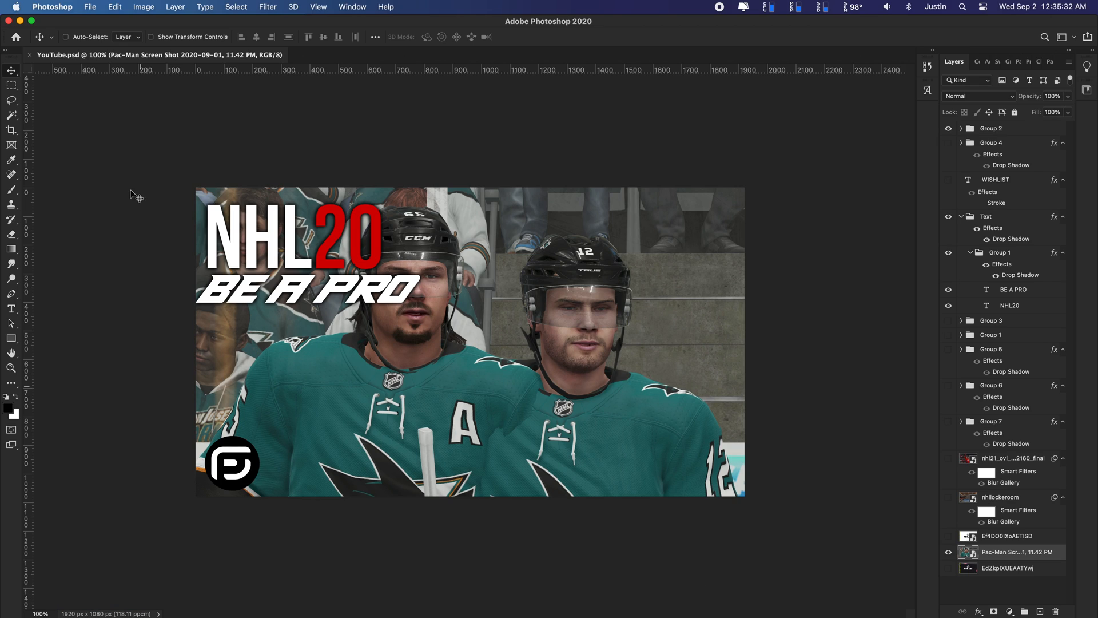
key("super")
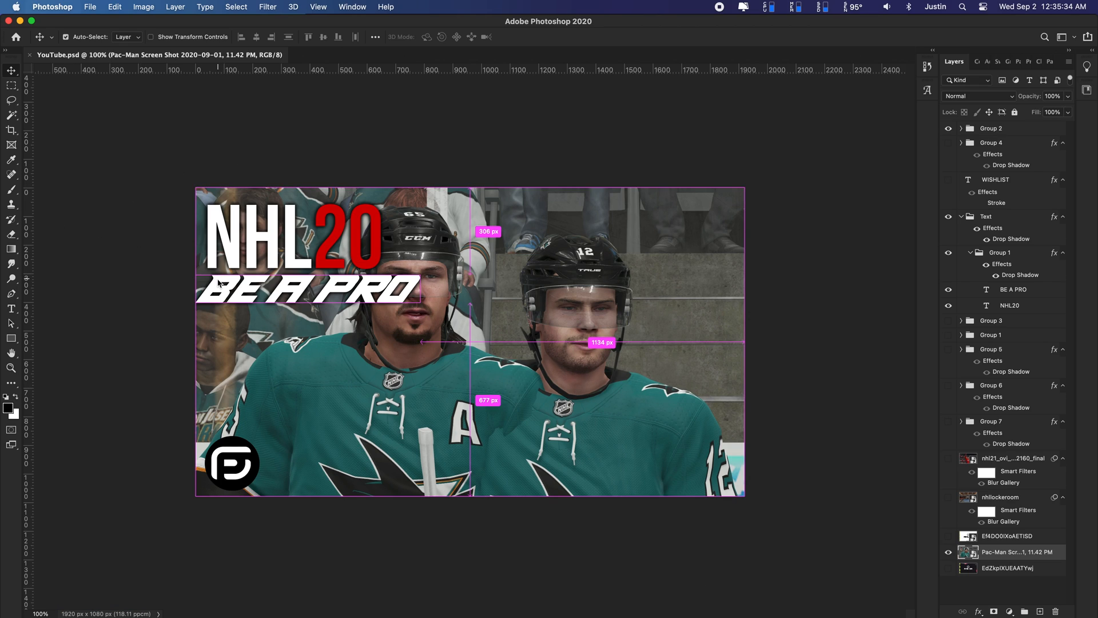
key("super+h")
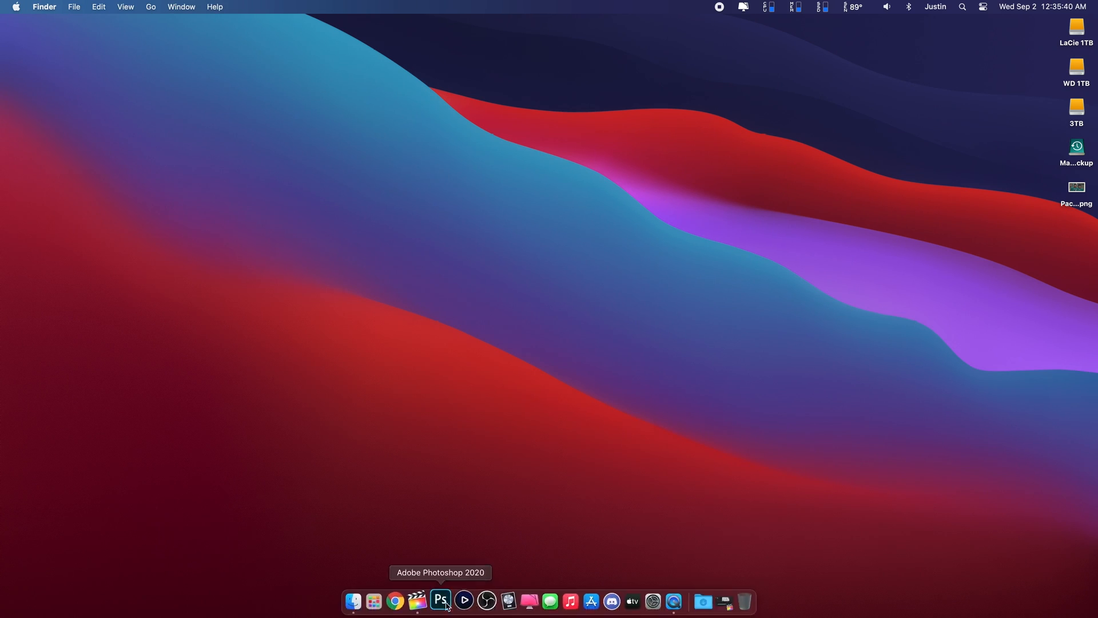
Switch to Final Cut Pro and start a Master File export of the YouTube 4K project, continuing despite the missing media.
left_click(421, 600)
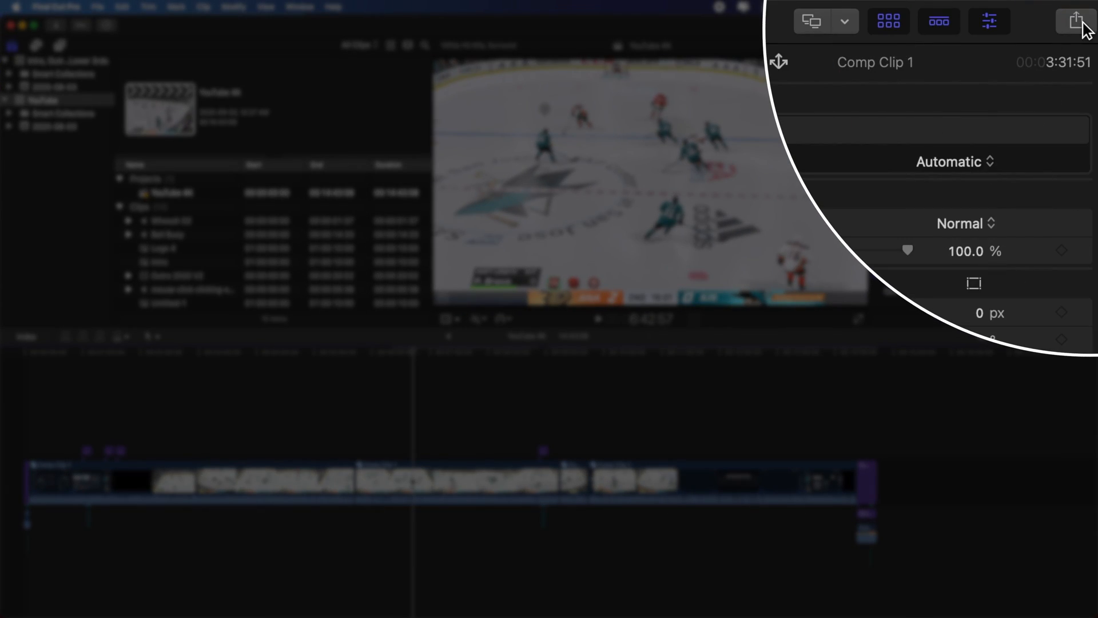
left_click(1083, 27)
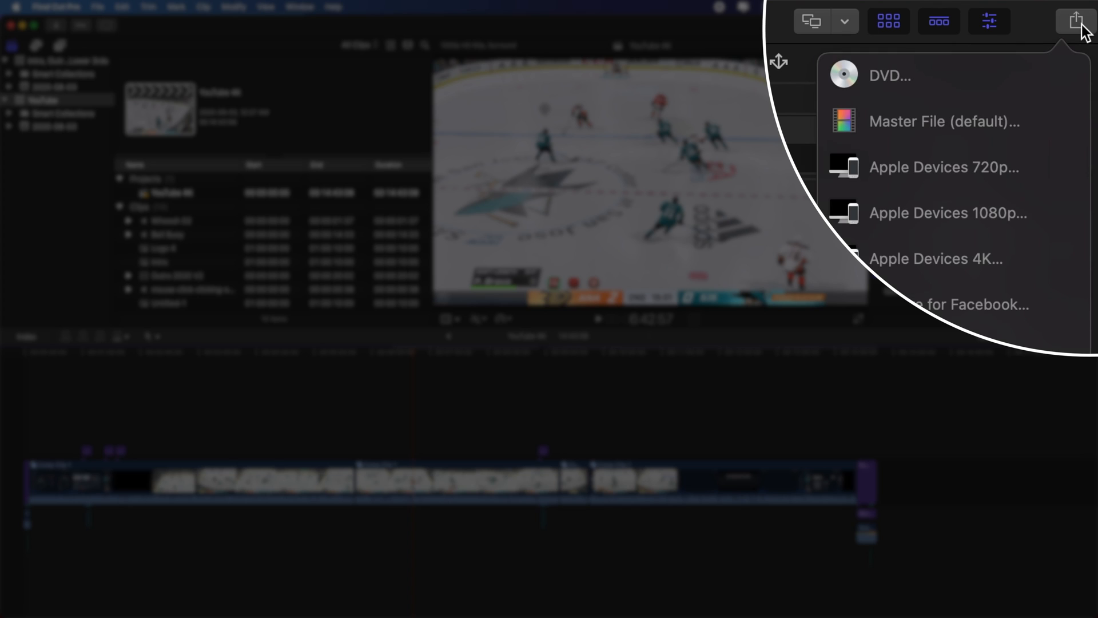
left_click(935, 122)
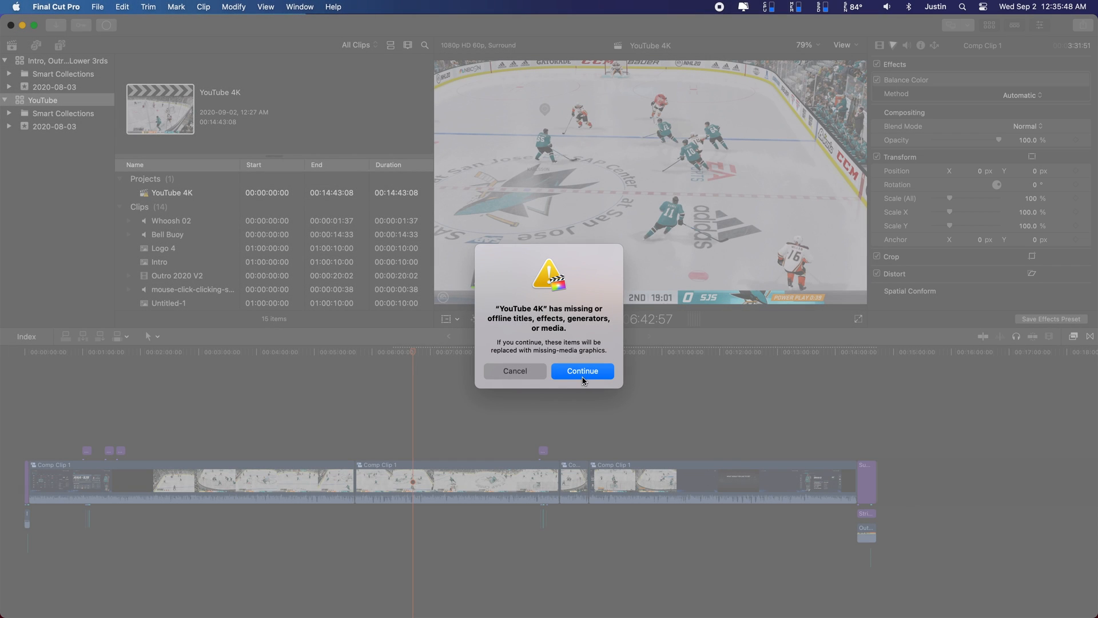
left_click(578, 375)
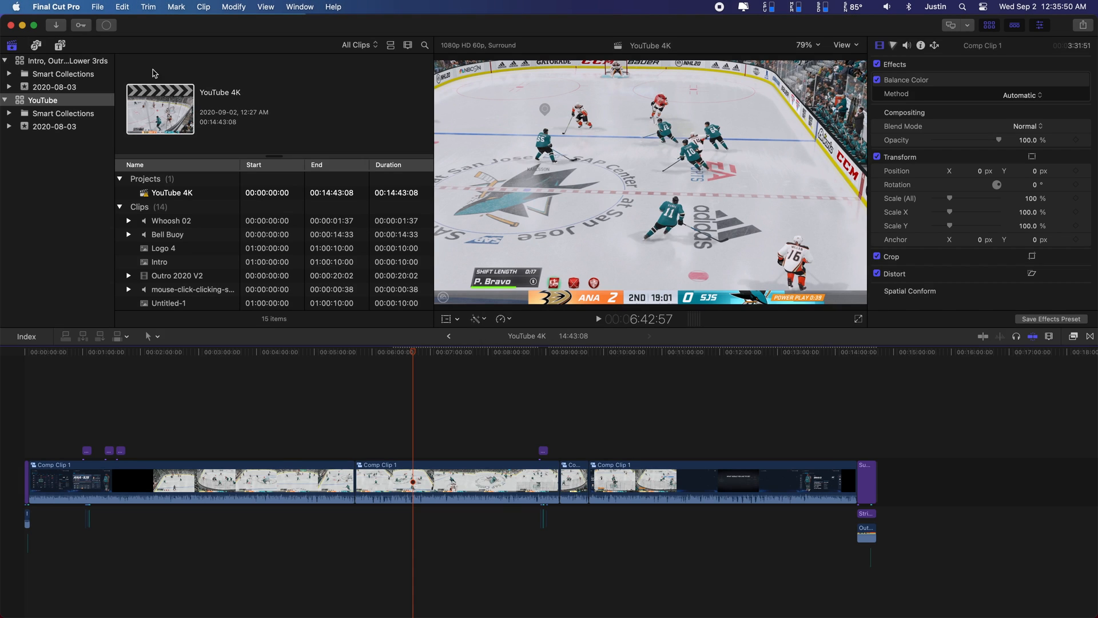
Check the Master File export's info and its description text.
left_click(546, 135)
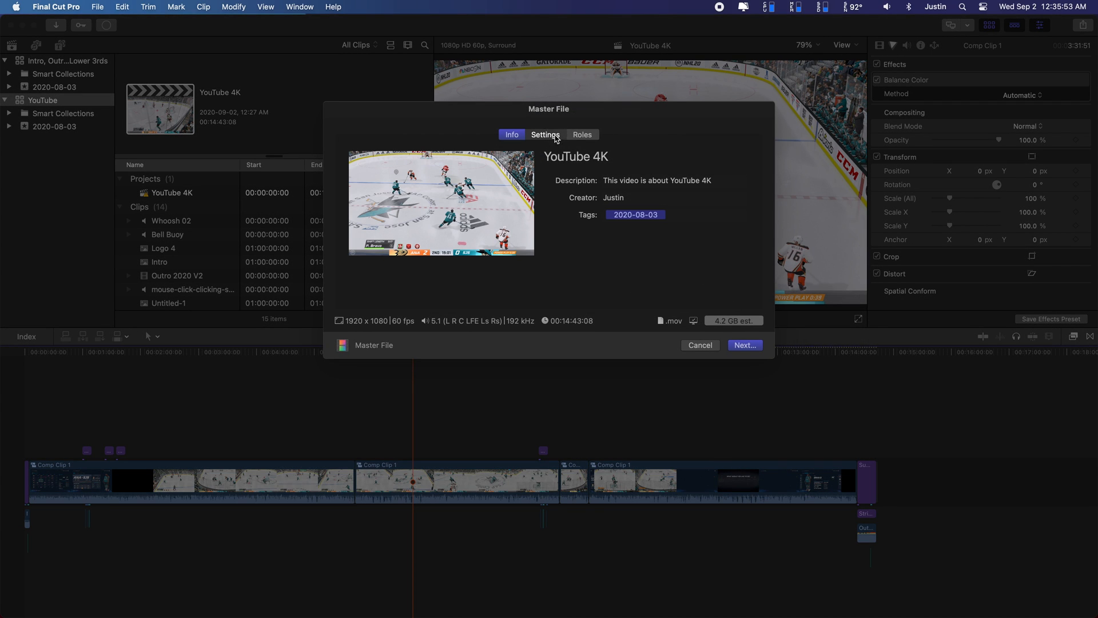
left_click(512, 135)
left_click(605, 179)
left_click_drag(604, 179, 724, 186)
left_click(724, 186)
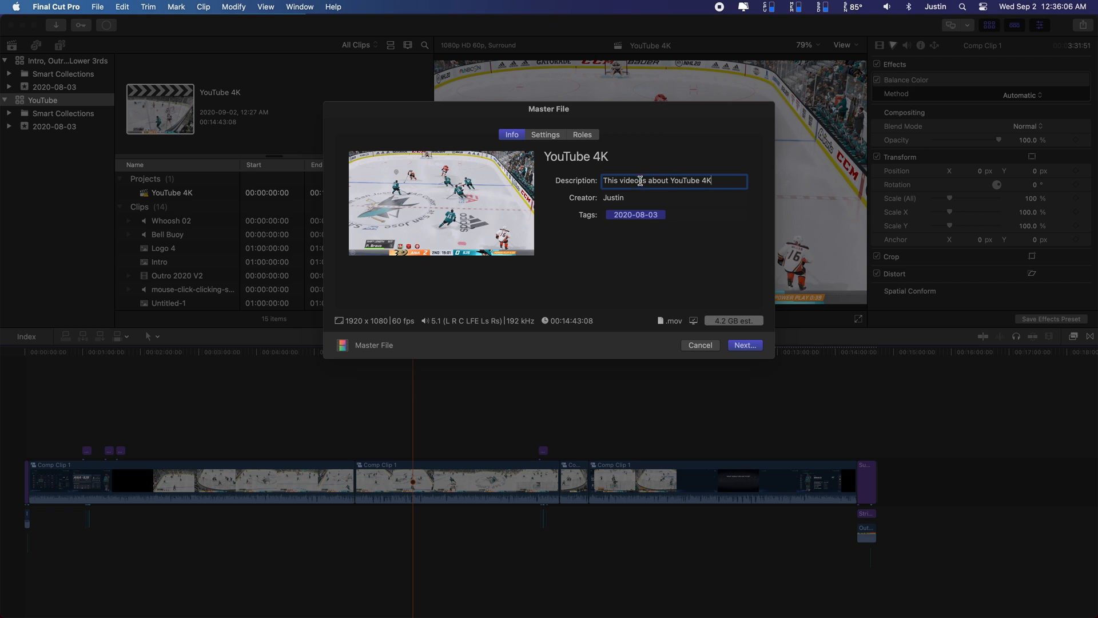
Review the Master File export settings, keeping H.264 as the video codec and QuickTime Player (default) as the action.
left_click(544, 141)
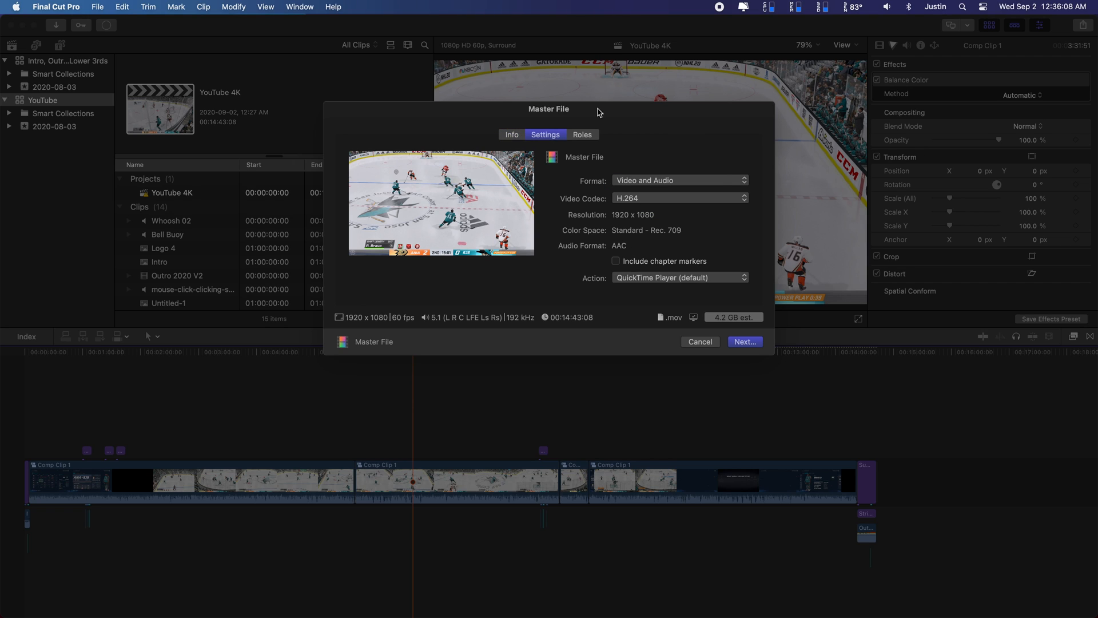
left_click(633, 201)
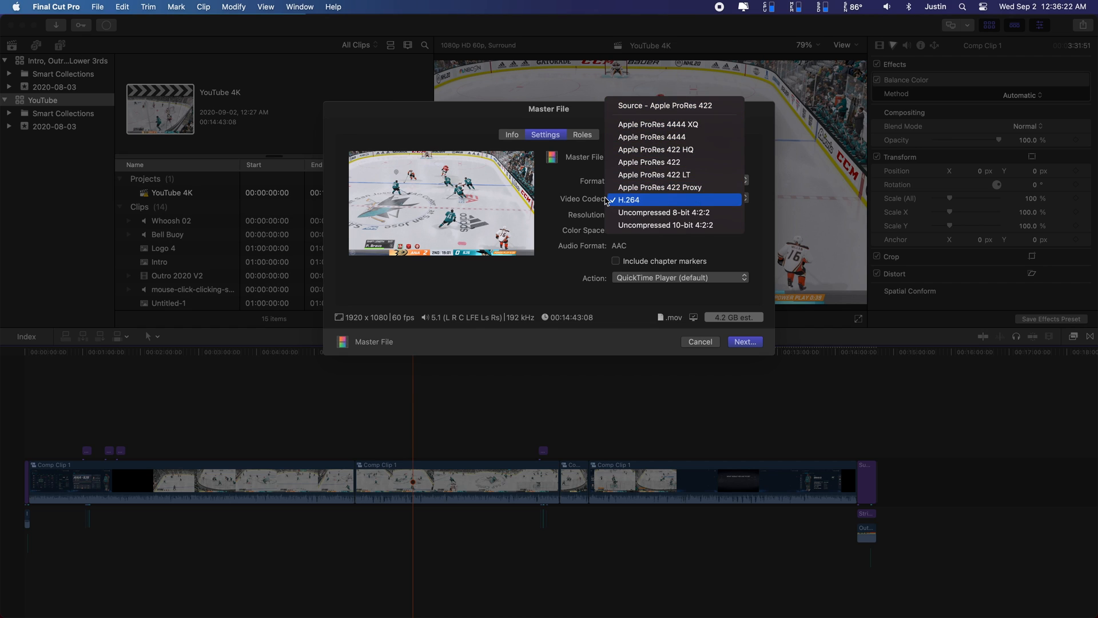
left_click(580, 184)
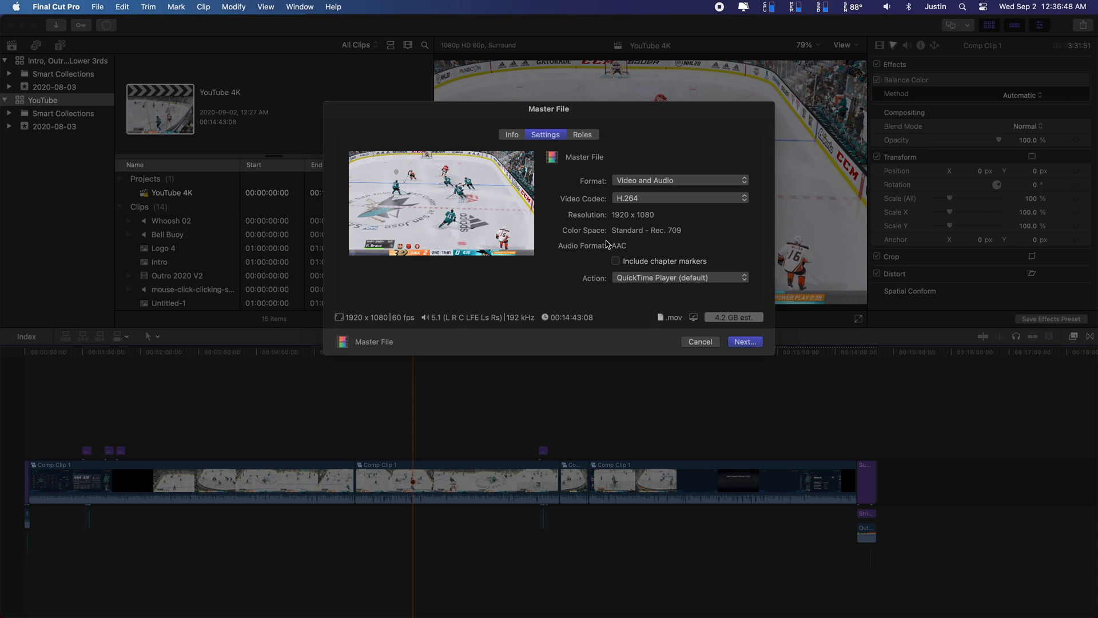
left_click(633, 200)
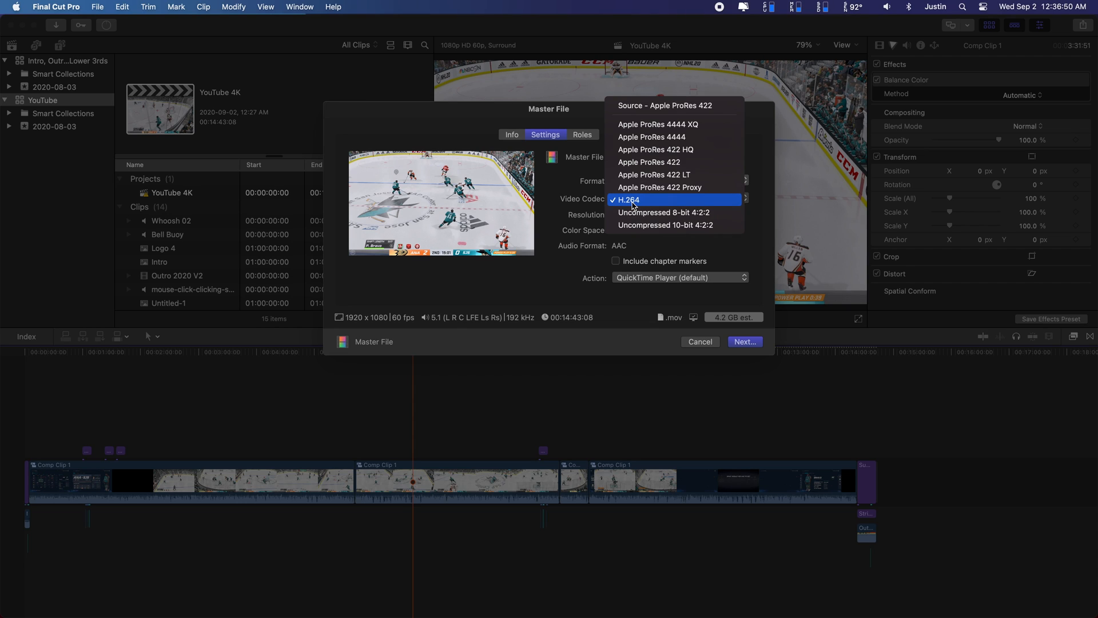
left_click(633, 201)
left_click(596, 223)
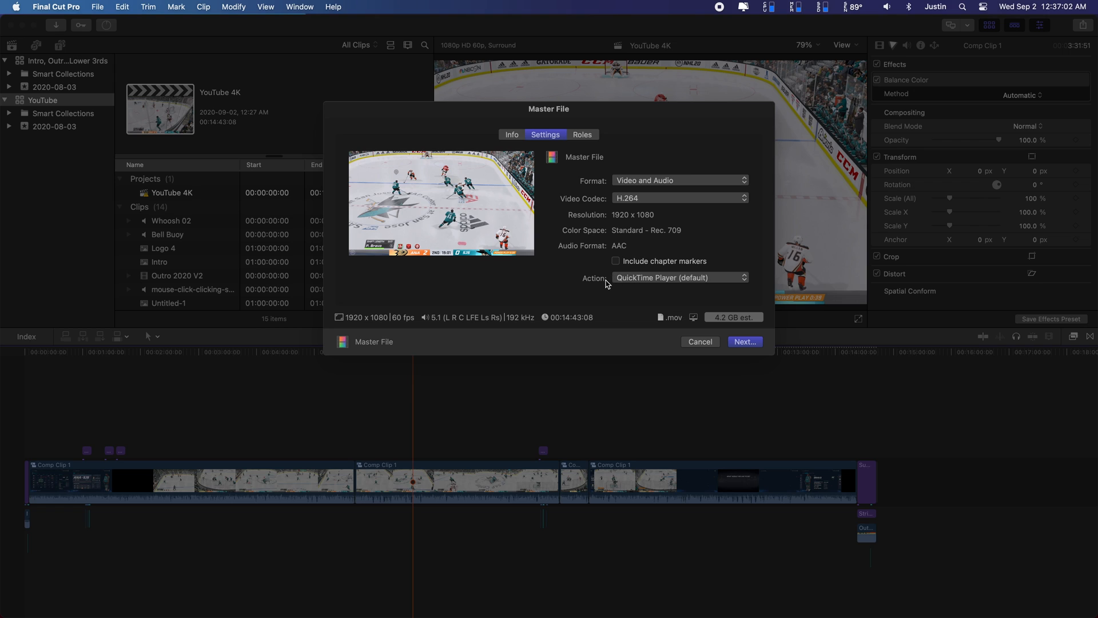
left_click(622, 279)
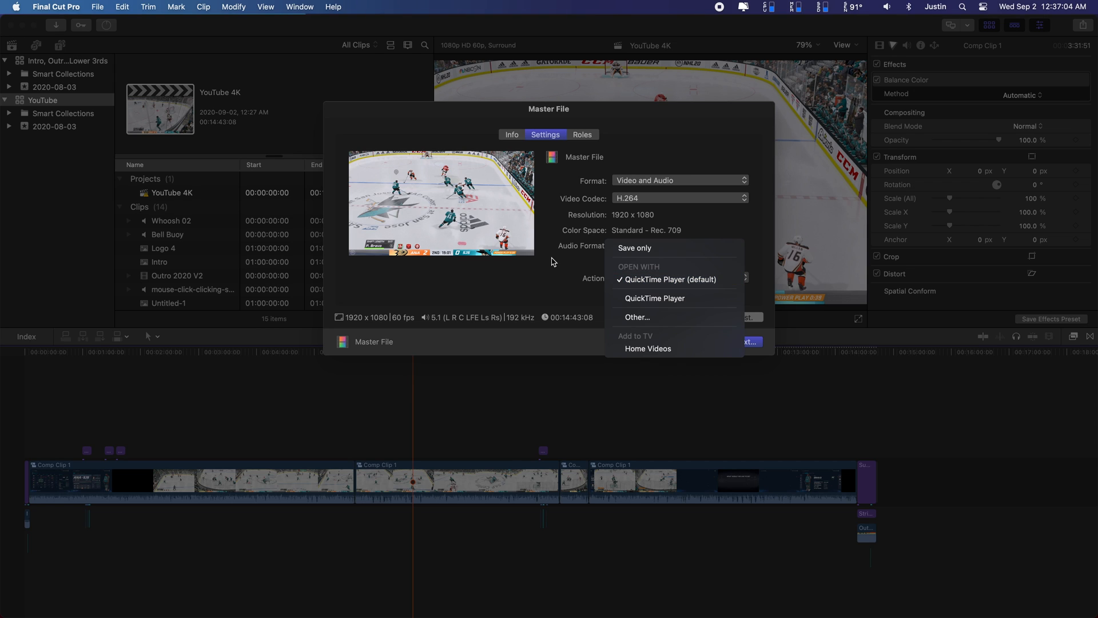
left_click(568, 267)
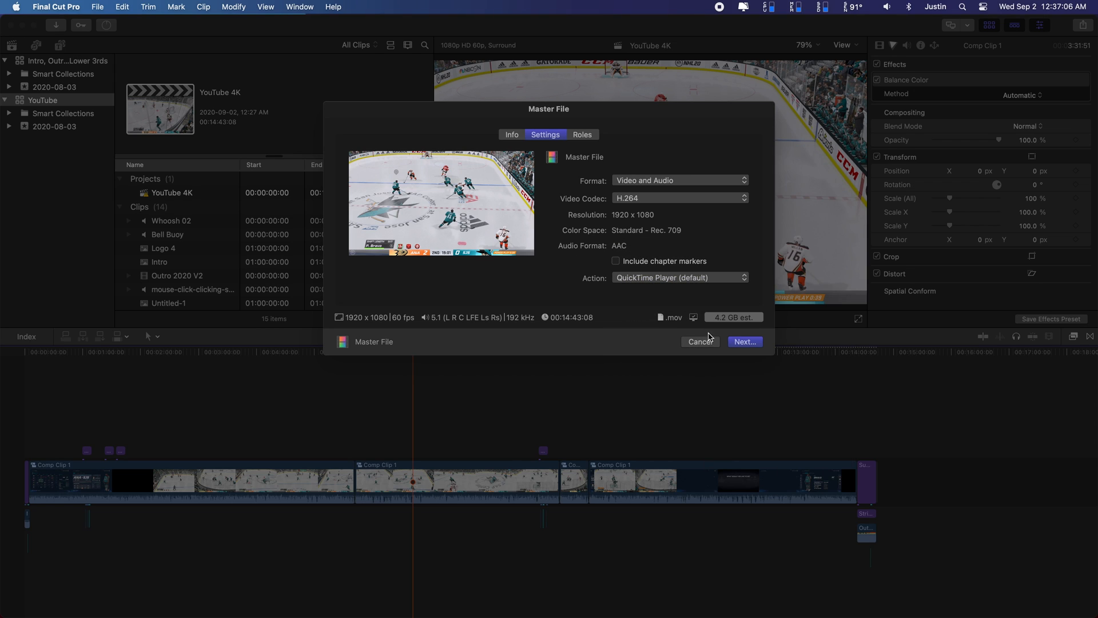
mouse_move(698, 322)
Export the master file to the Videos folder under the name "NHL 20 Be A Pro - Can We Win This.... Ep.72".
left_click(737, 343)
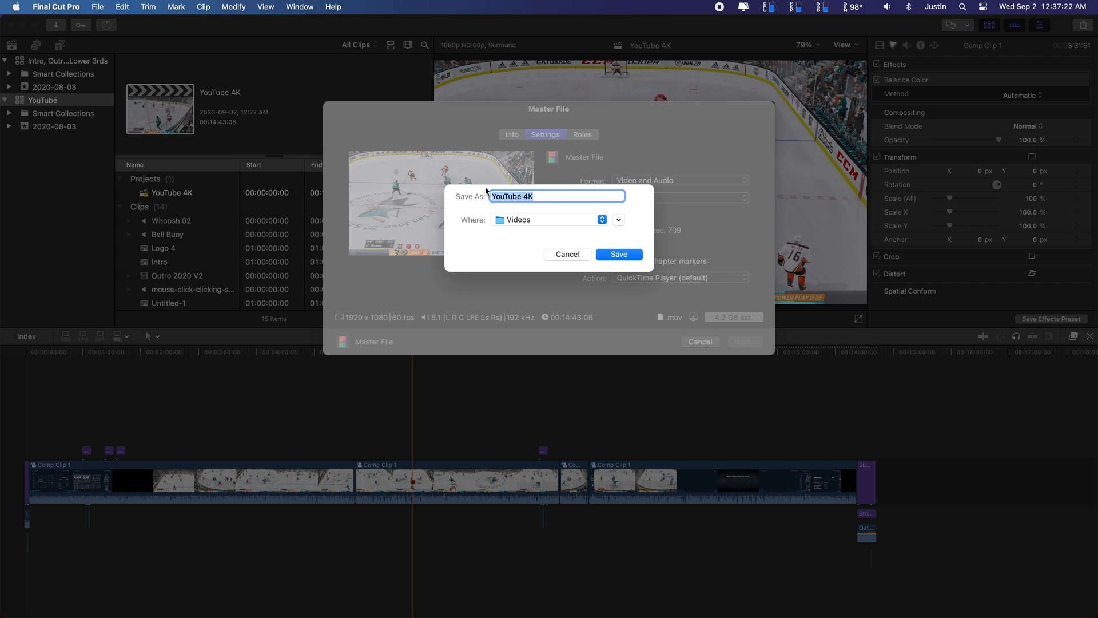
key("BackSpace")
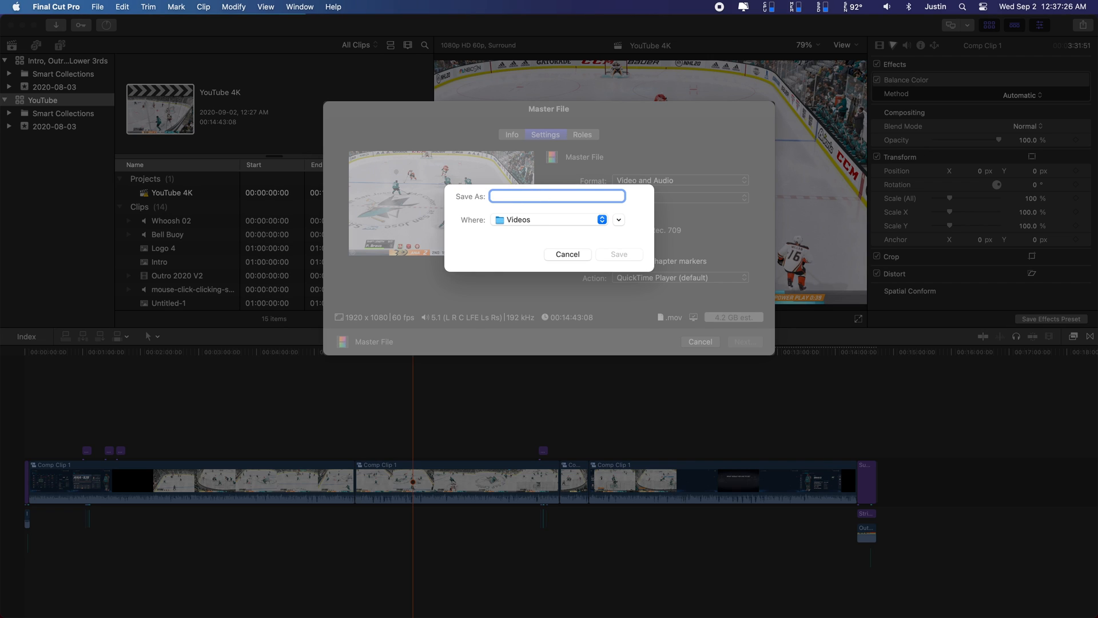
type("NHL ")
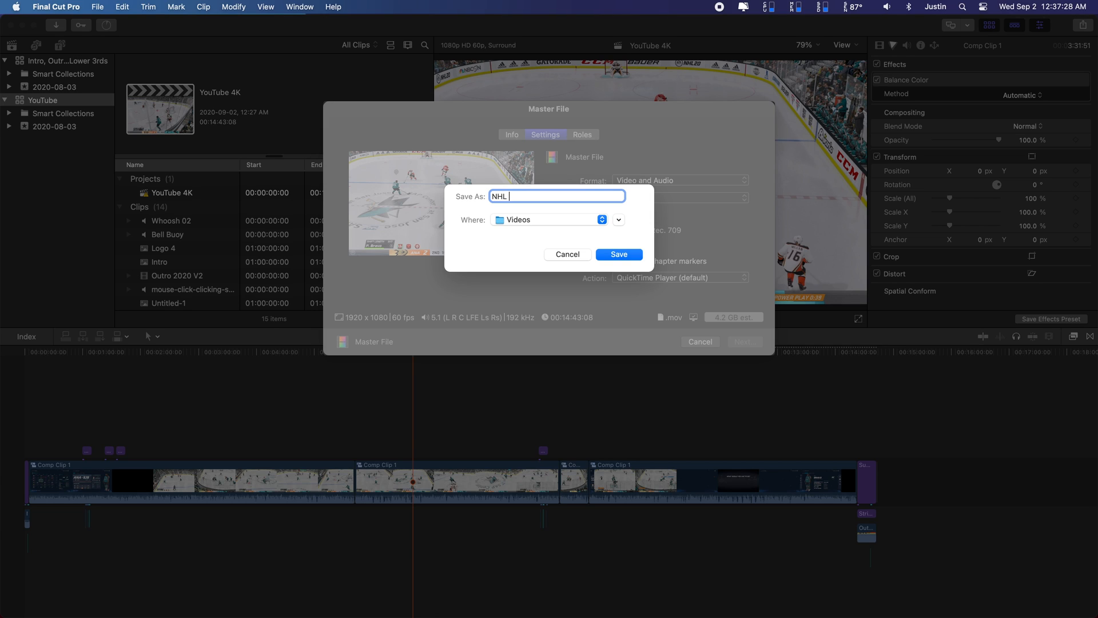
type("20 Be")
type(" A Po")
type("r")
key("BackSpace")
key("BackSpace")
type("rp")
key("BackSpace")
type("o -")
type("Can We Win This.... Ep.72")
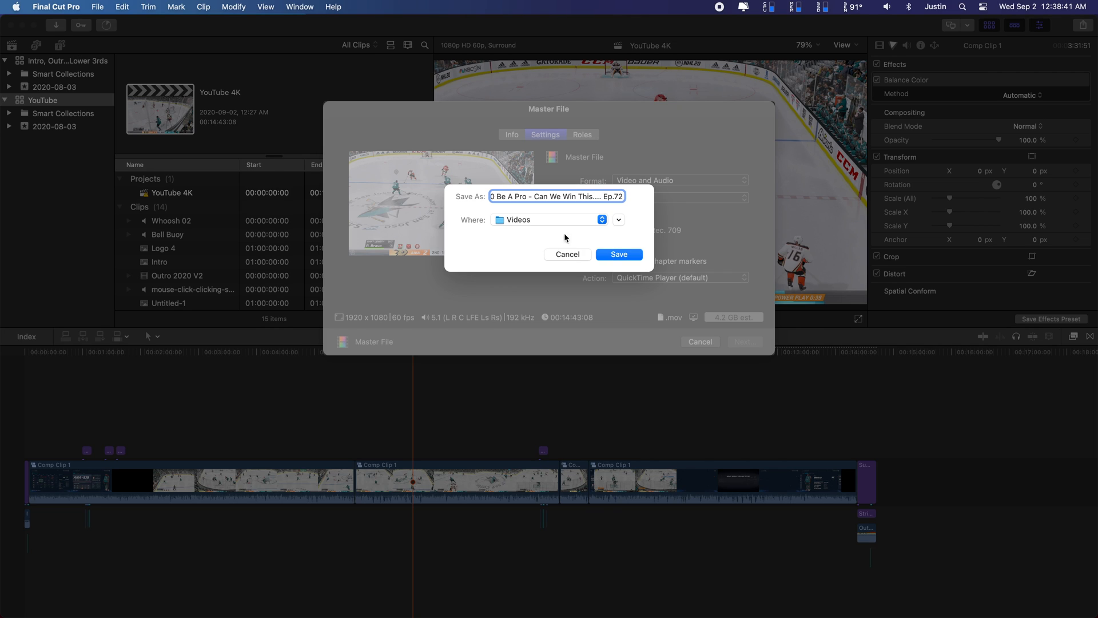
left_click(610, 195)
left_click(624, 255)
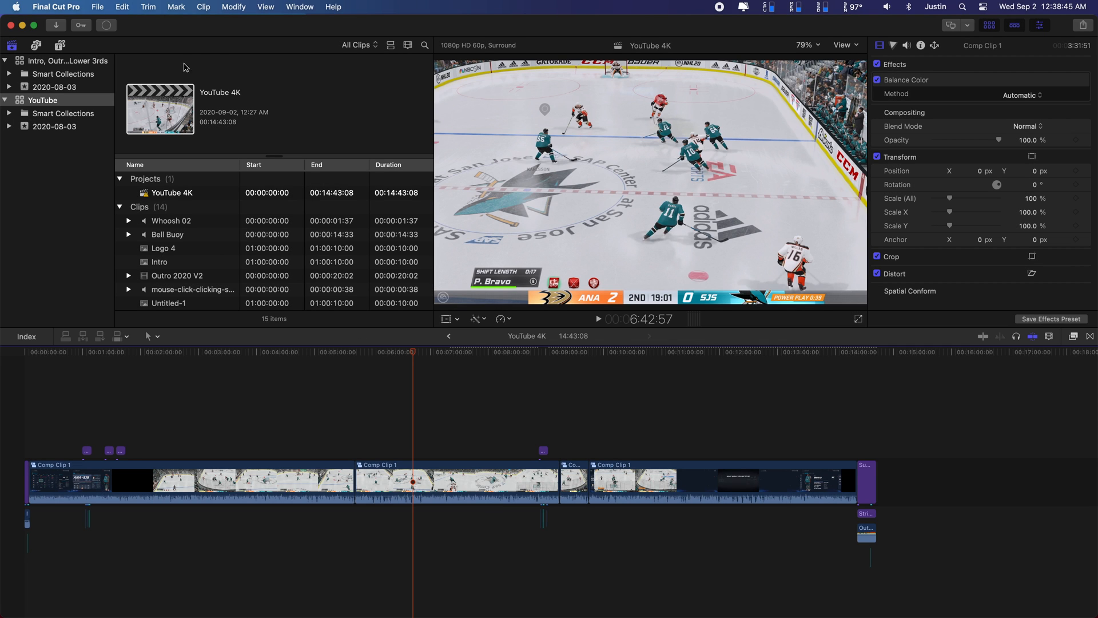
Show the background tasks, expand the Sharing entry to check the export's progress, and move the window slightly lower.
left_click(106, 26)
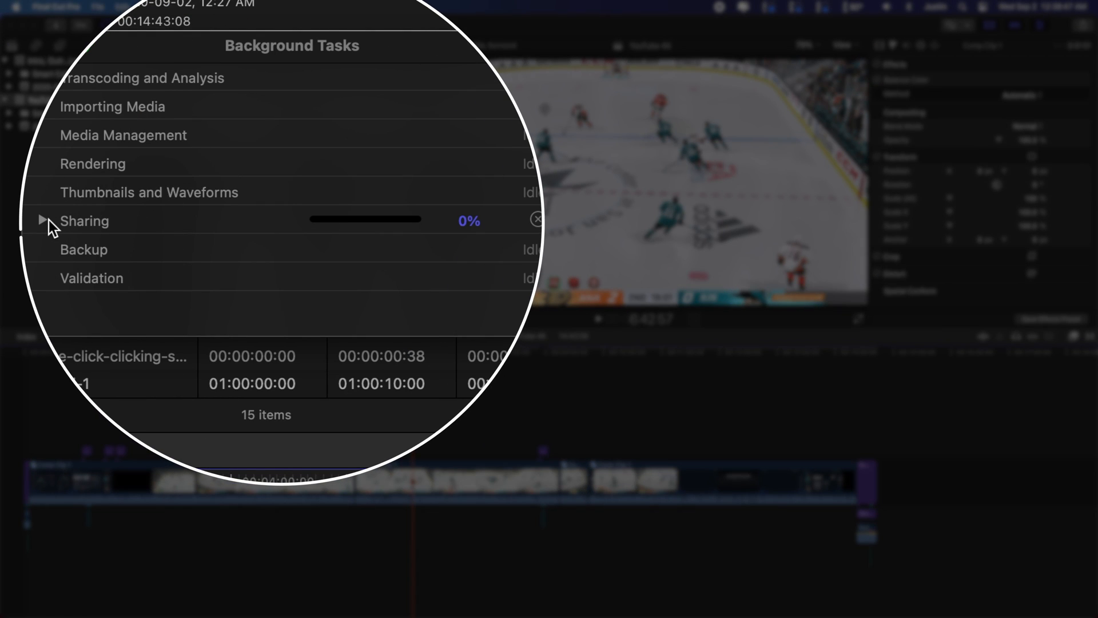
left_click(162, 221)
scroll(155, 239, "down", 1)
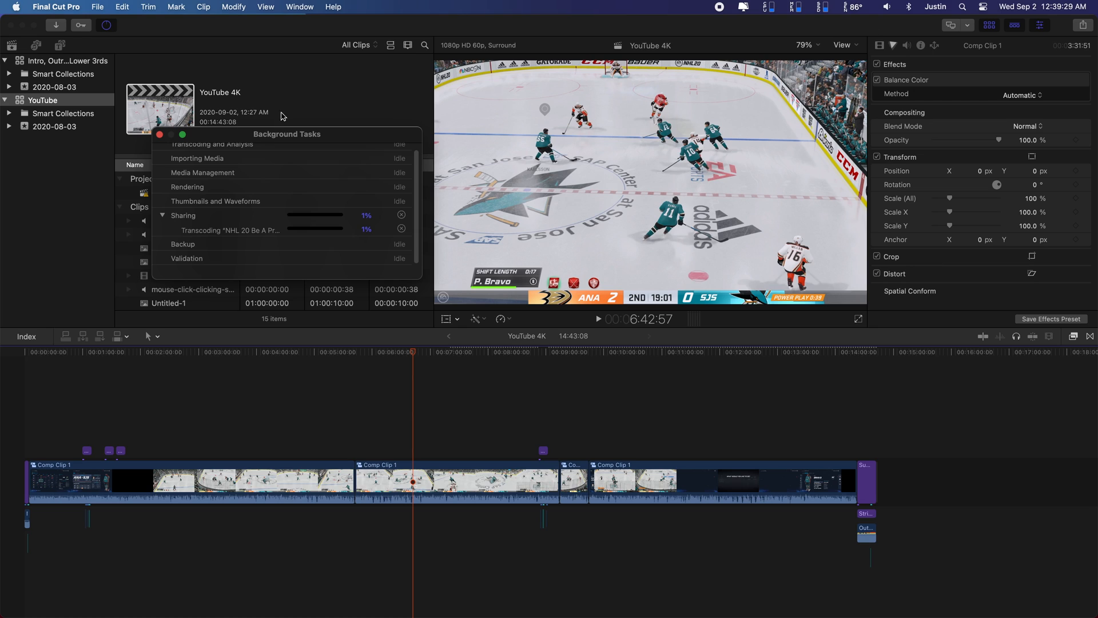
left_click_drag(246, 134, 254, 170)
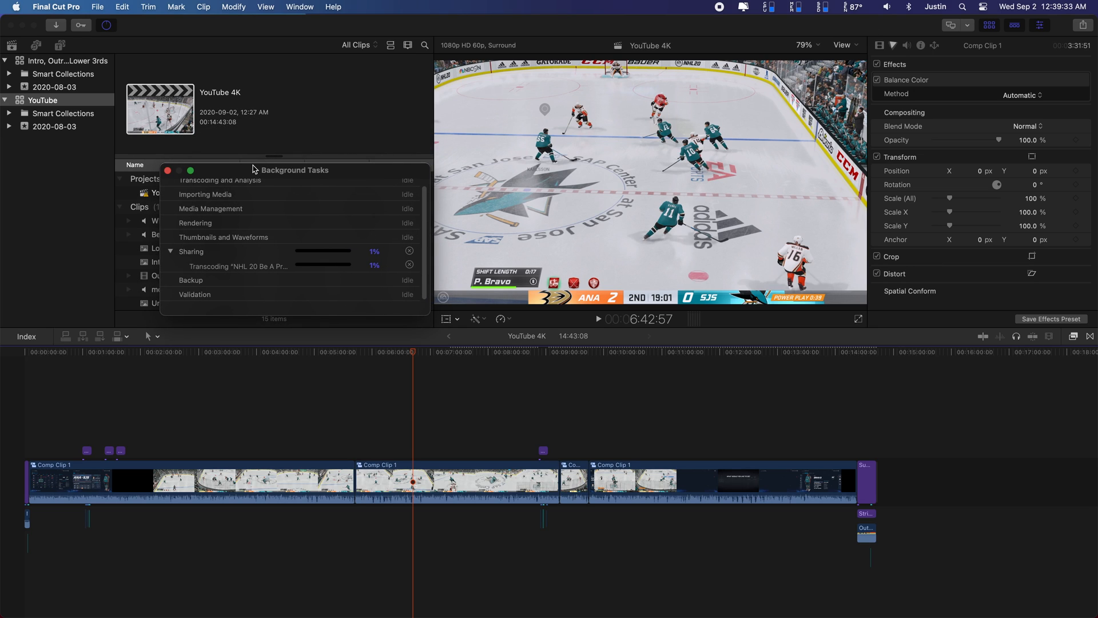